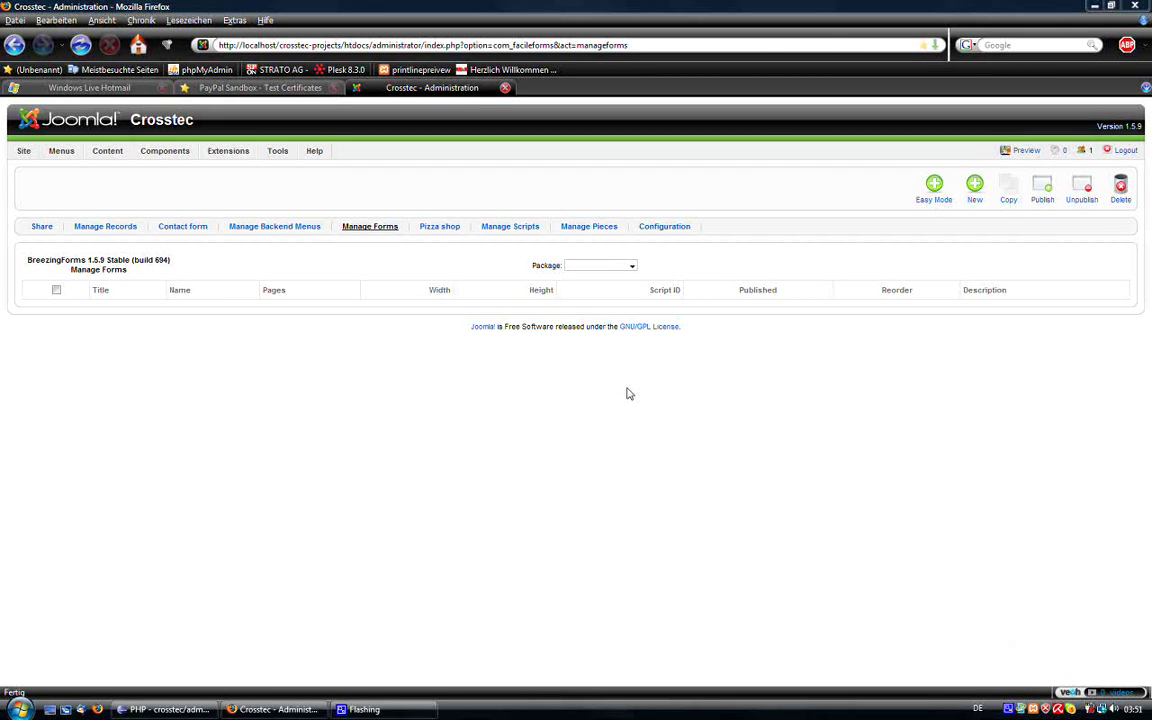
Step: Start a new form and add a text field labelled Name at the top
{"action": "left_click", "coordinate": [924, 204]}
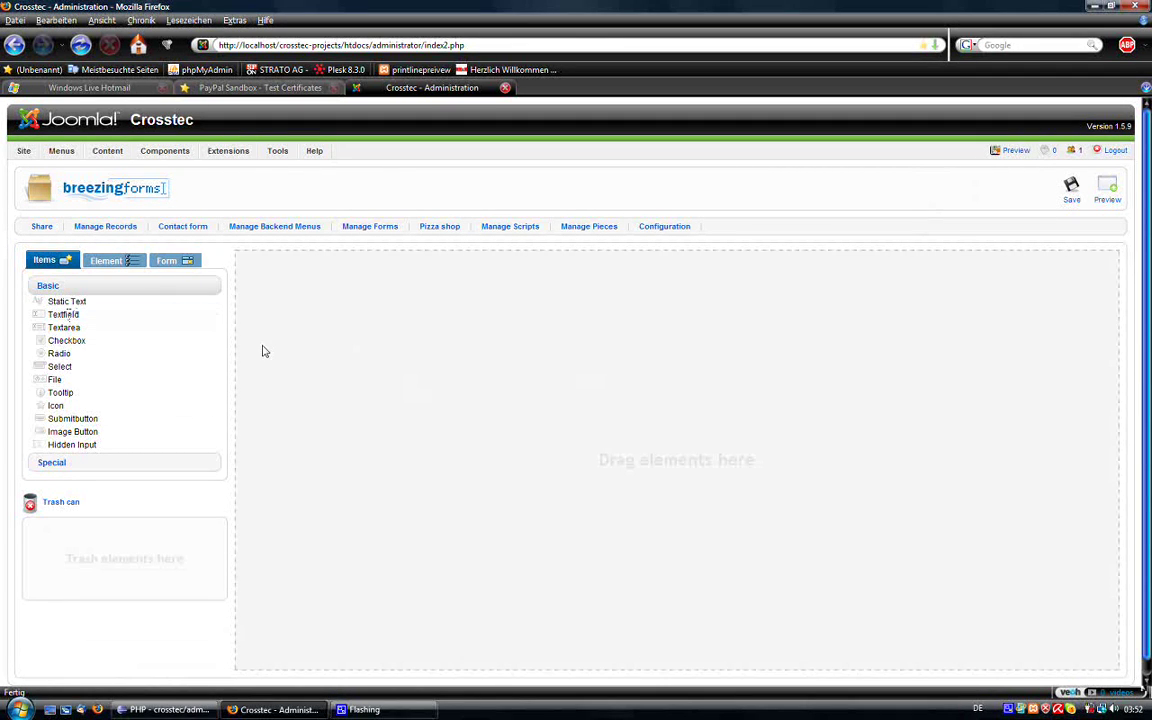
{"action": "left_click_drag", "start_coordinate": [426, 369], "coordinate": [388, 316]}
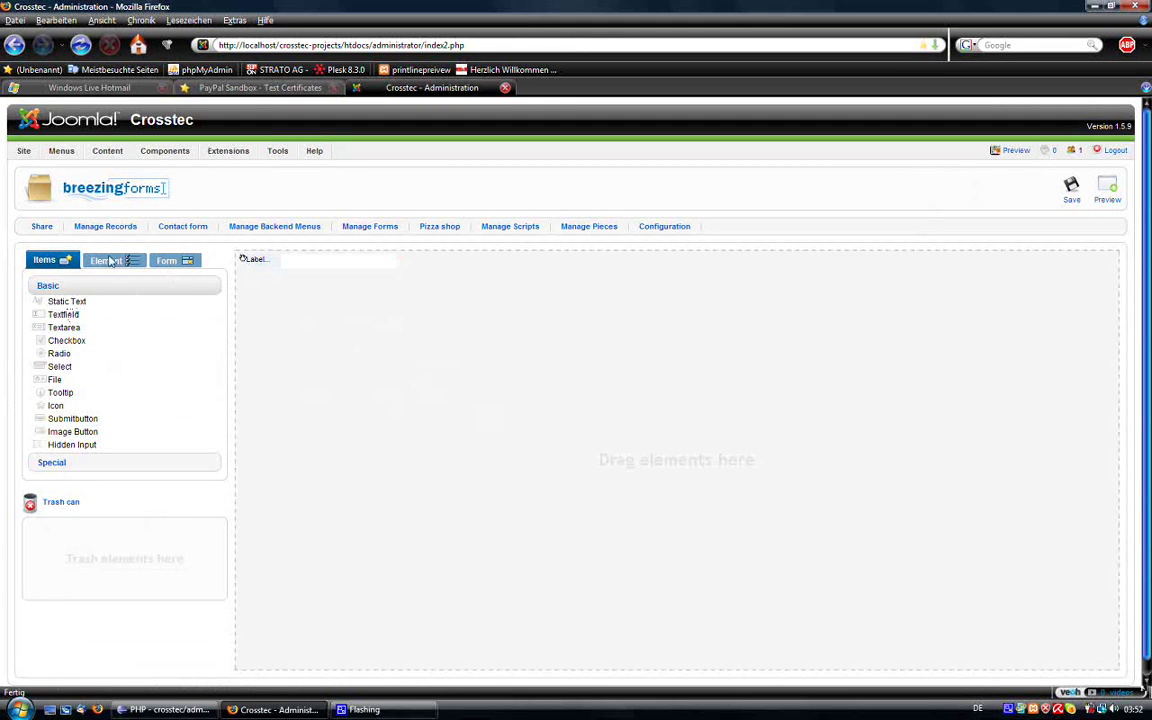
{"action": "key", "text": "ctrl+a"}
{"action": "type", "text": "st"}
{"action": "type", "text": "me"}
{"action": "scroll", "coordinate": [157, 473], "scroll_direction": "down", "scroll_amount": 2}
{"action": "left_click", "coordinate": [155, 551]}
Step: Give the text field the title Name and the internal name name
{"action": "left_click", "coordinate": [340, 145]}
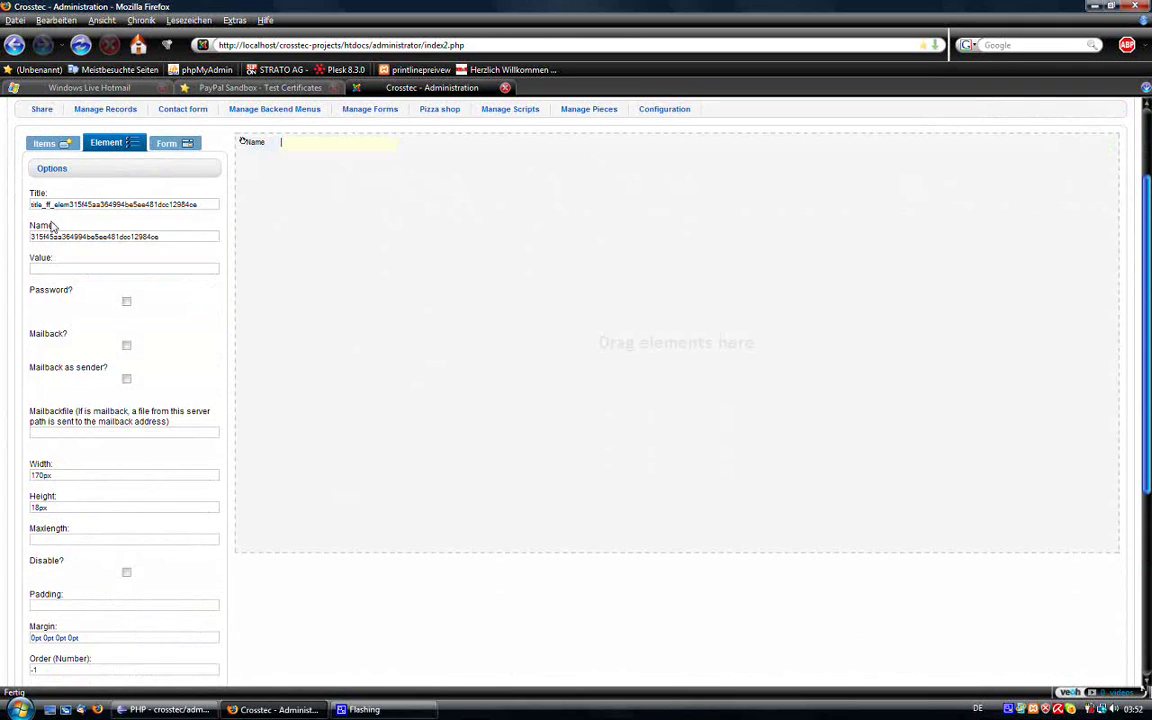
{"action": "double_click", "coordinate": [60, 236]}
{"action": "type", "text": "name"}
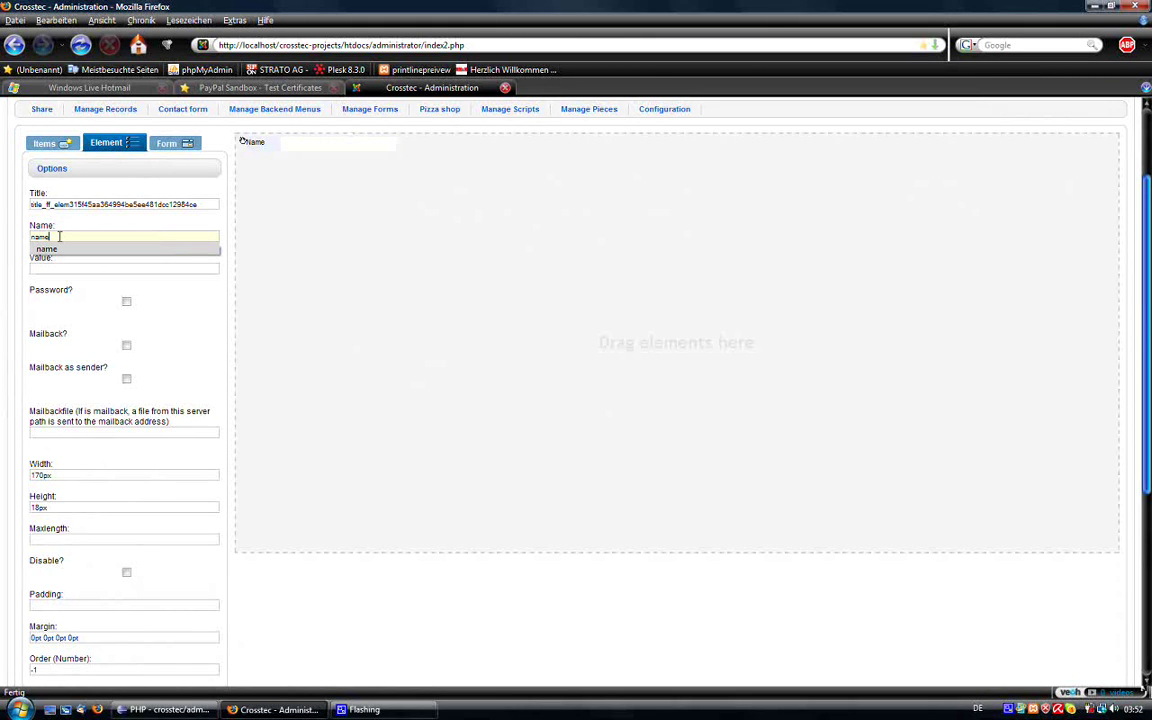
{"action": "left_click", "coordinate": [90, 200]}
{"action": "double_click", "coordinate": [92, 205]}
{"action": "key", "text": "ctrl+a"}
{"action": "type", "text": "Name"}
{"action": "scroll", "coordinate": [221, 571], "scroll_direction": "down", "scroll_amount": 3}
{"action": "left_click", "coordinate": [154, 576]}
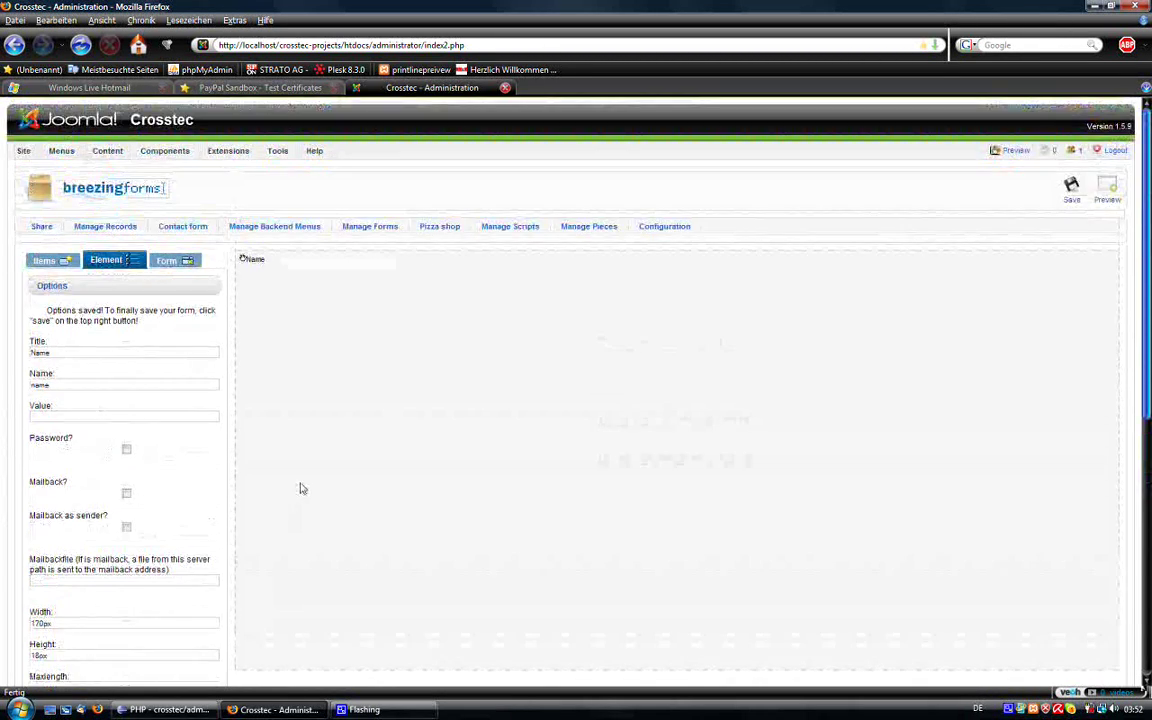
Step: Add a second text field below Name and label it Email
{"action": "left_click", "coordinate": [57, 264]}
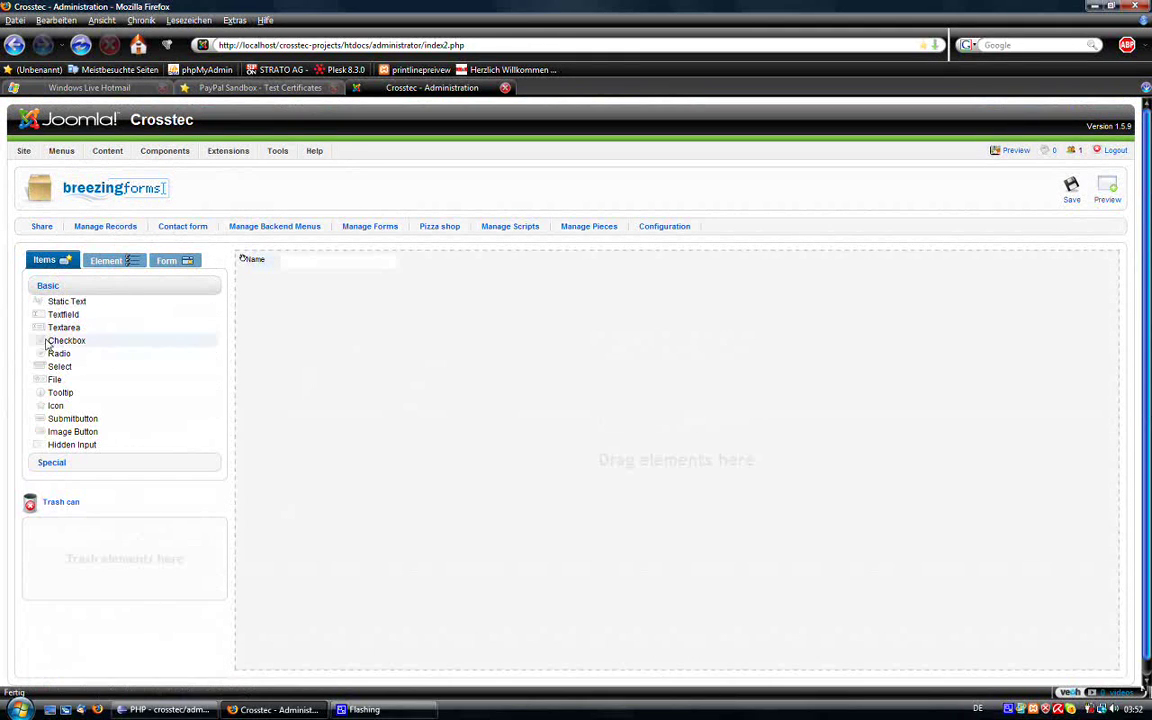
{"action": "left_click_drag", "start_coordinate": [72, 316], "coordinate": [440, 356]}
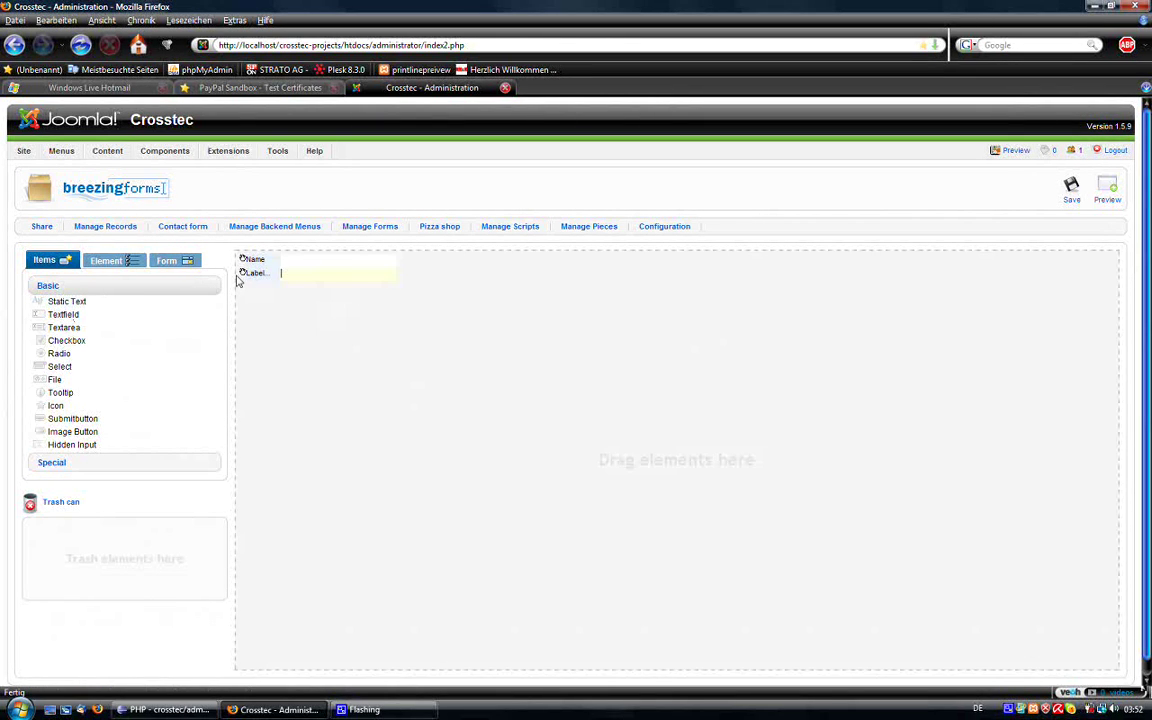
{"action": "left_click", "coordinate": [252, 273]}
{"action": "left_click", "coordinate": [108, 260]}
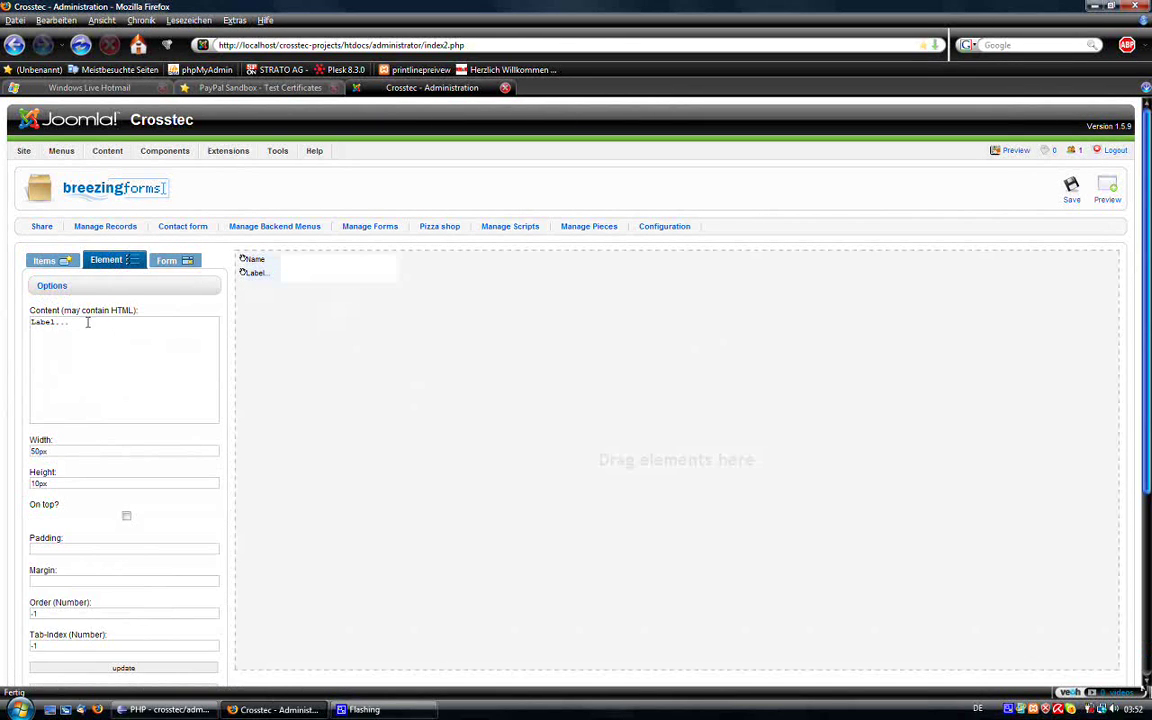
{"action": "left_click_drag", "start_coordinate": [70, 320], "coordinate": [5, 320]}
{"action": "type", "text": "<"}
{"action": "scroll", "coordinate": [140, 450], "scroll_direction": "down", "scroll_amount": 3}
{"action": "left_click", "coordinate": [149, 545]}
Step: Give the second text field the title Email and the internal name email
{"action": "left_click", "coordinate": [345, 252]}
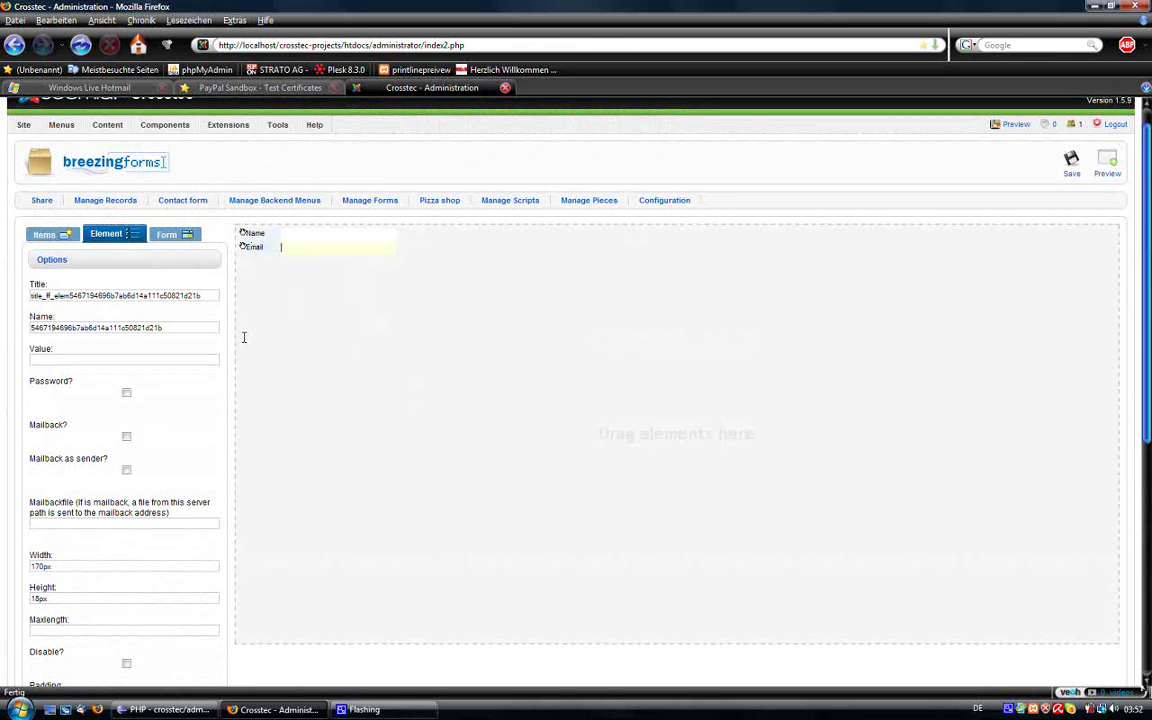
{"action": "double_click", "coordinate": [85, 327]}
{"action": "type", "text": "email"}
{"action": "double_click", "coordinate": [113, 296]}
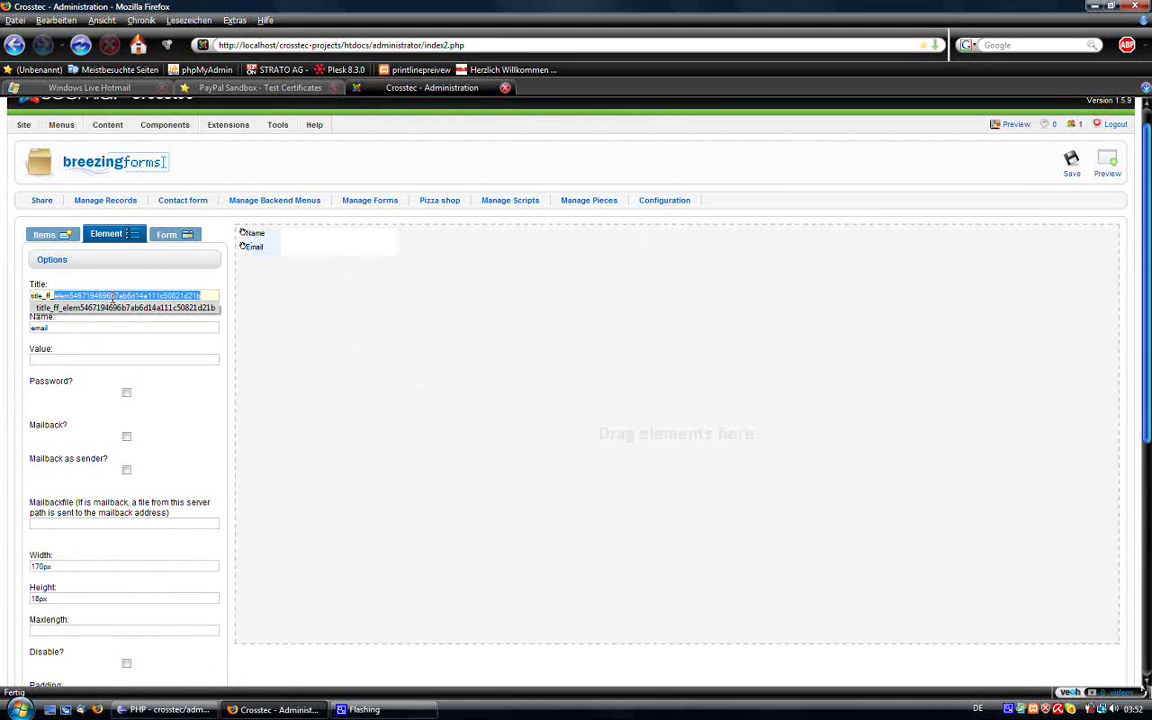
{"action": "key", "text": "BackSpace"}
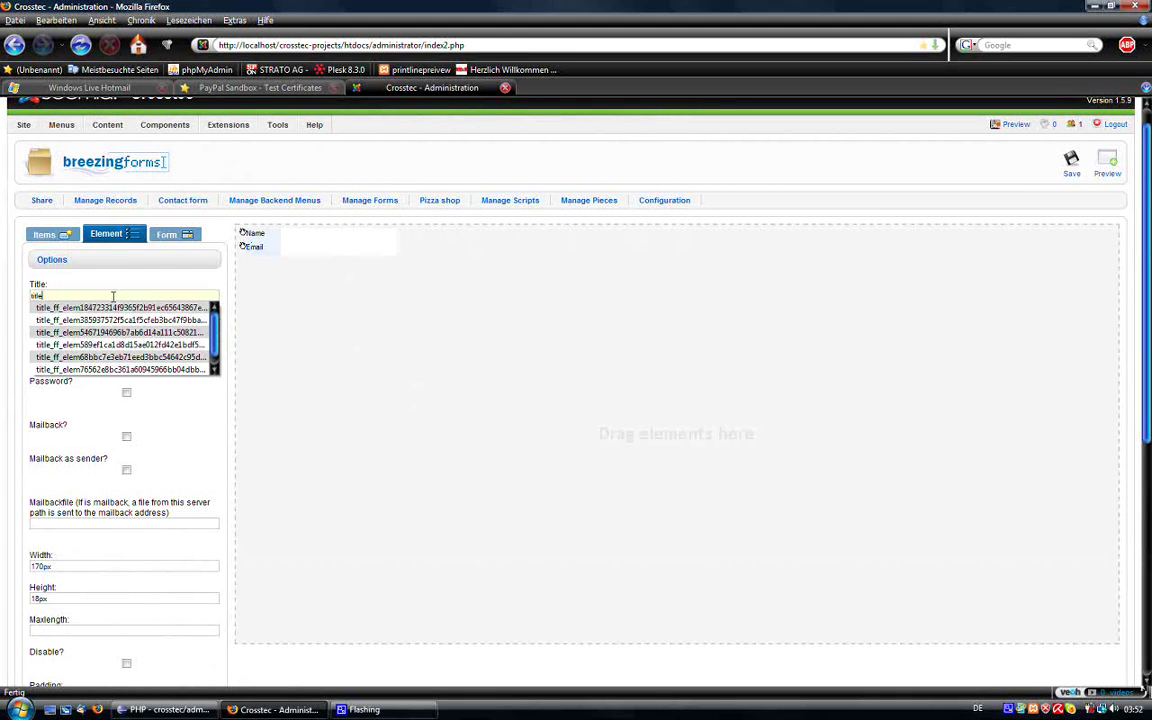
{"action": "key", "text": "BackSpace"}
{"action": "key", "text": "BackSpace"}
{"action": "key", "text": "BackSpace"}
{"action": "key", "text": "BackSpace"}
{"action": "key", "text": "BackSpace"}
{"action": "key", "text": "BackSpace"}
{"action": "key", "text": "BackSpace"}
{"action": "key", "text": "BackSpace"}
{"action": "key", "text": "BackSpace"}
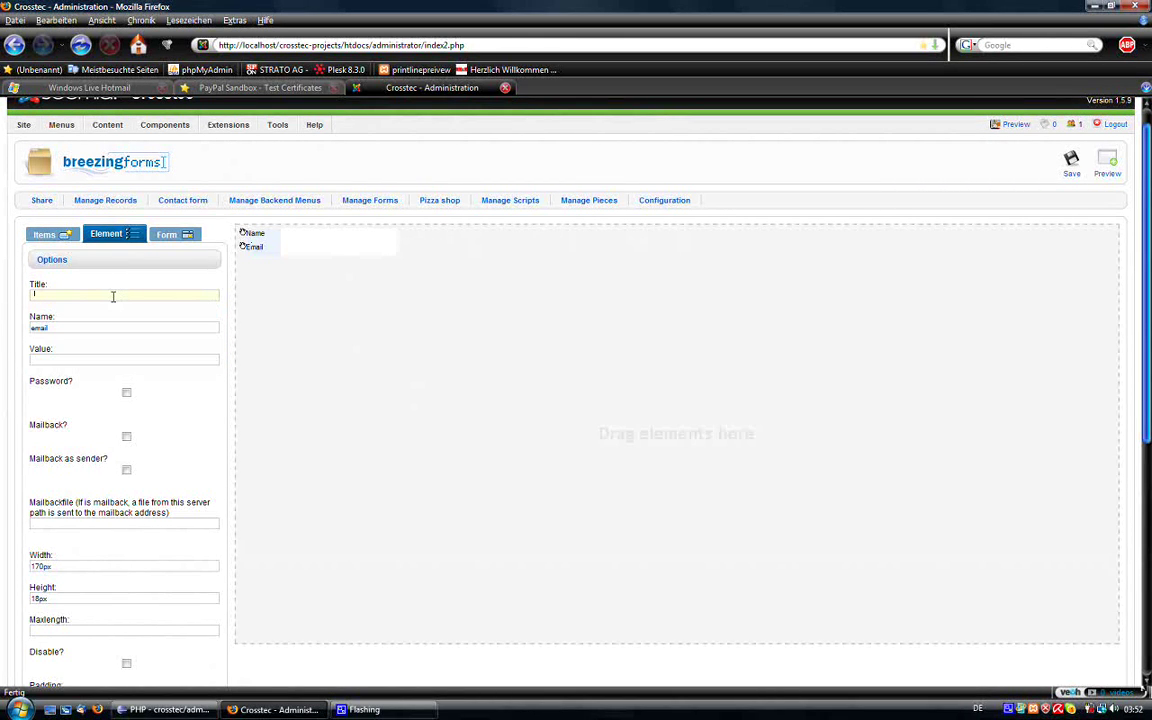
{"action": "type", "text": "Email"}
{"action": "scroll", "coordinate": [400, 555], "scroll_direction": "down", "scroll_amount": 3}
{"action": "scroll", "coordinate": [300, 512], "scroll_direction": "down", "scroll_amount": 4}
{"action": "left_click", "coordinate": [172, 503]}
{"action": "scroll", "coordinate": [470, 470], "scroll_direction": "up", "scroll_amount": 7}
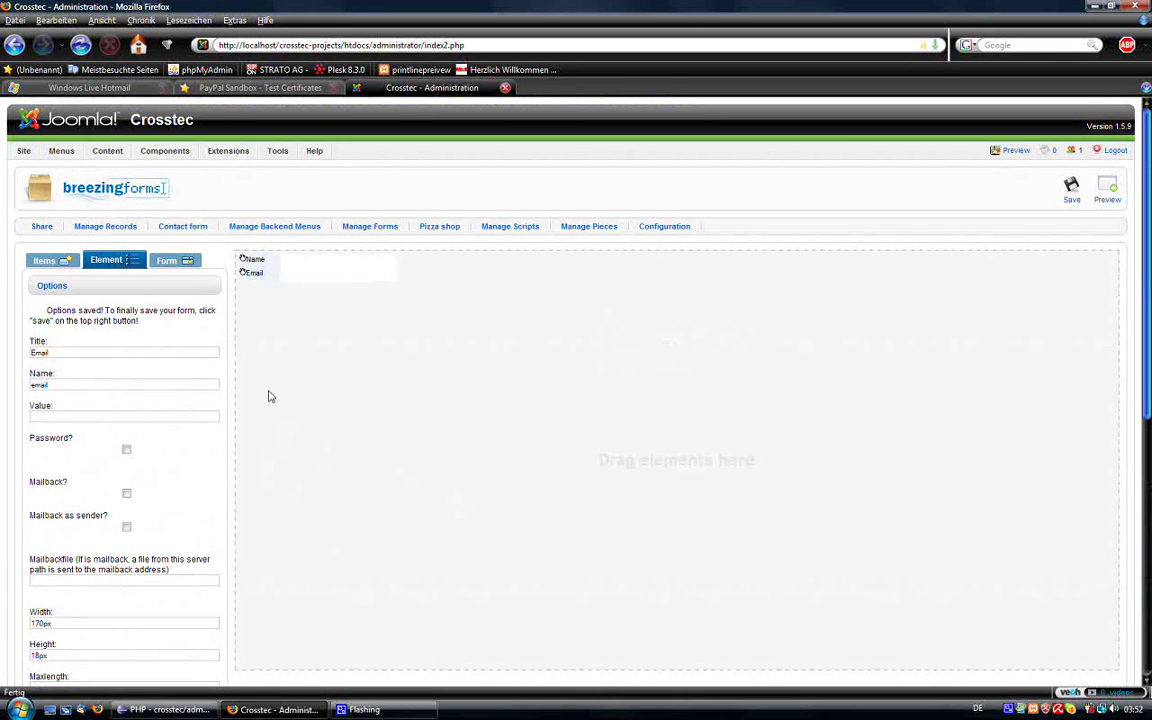
Step: Add custom validation FF::ff_validemail to the Email field with message 'Please Enter a Valid Email!'
{"action": "left_click", "coordinate": [315, 277]}
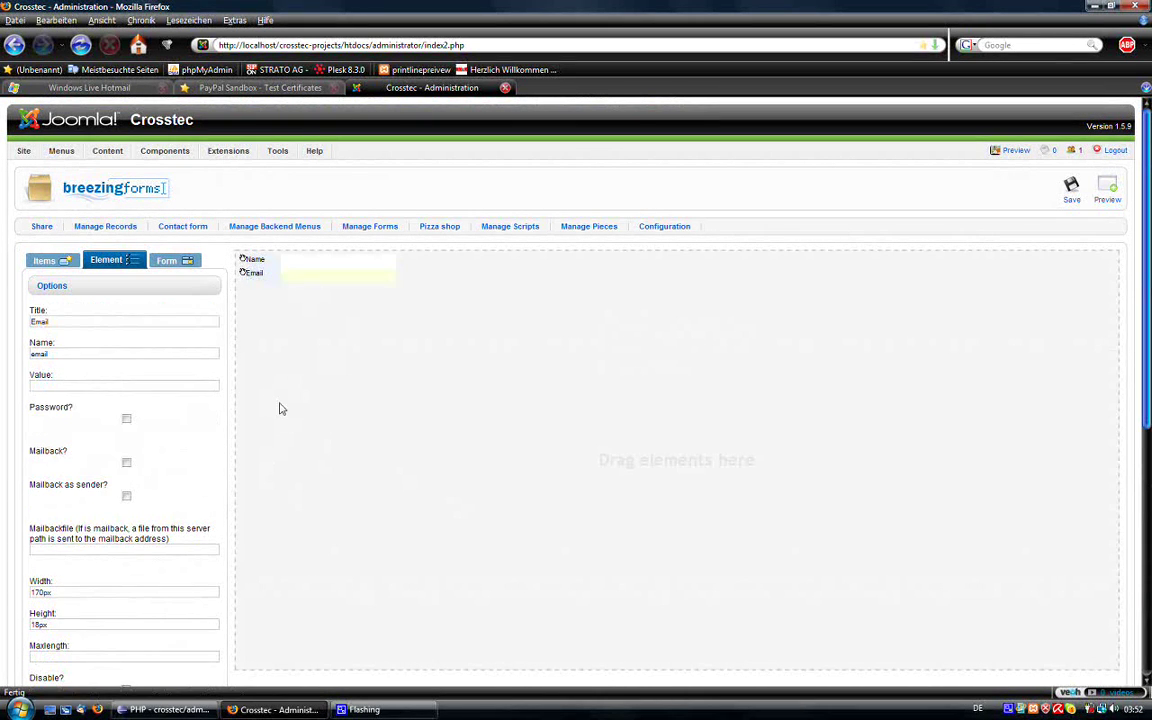
{"action": "scroll", "coordinate": [278, 406], "scroll_direction": "down", "scroll_amount": 6}
{"action": "left_click", "coordinate": [92, 581]}
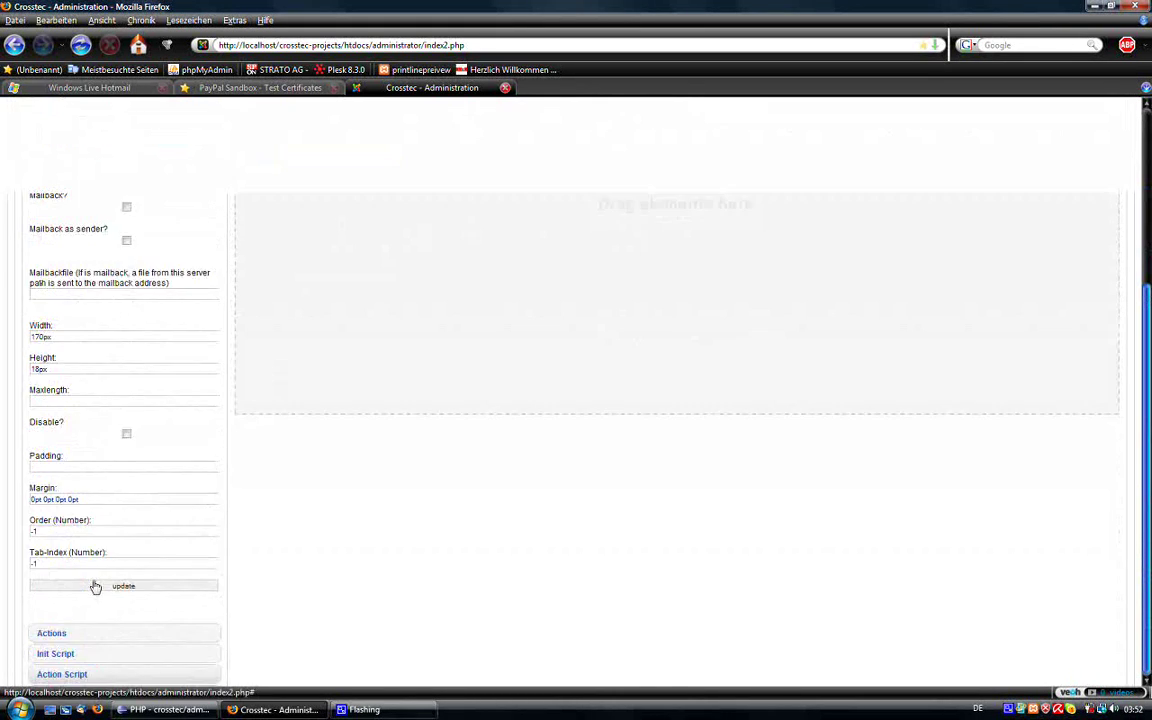
{"action": "left_click", "coordinate": [104, 404]}
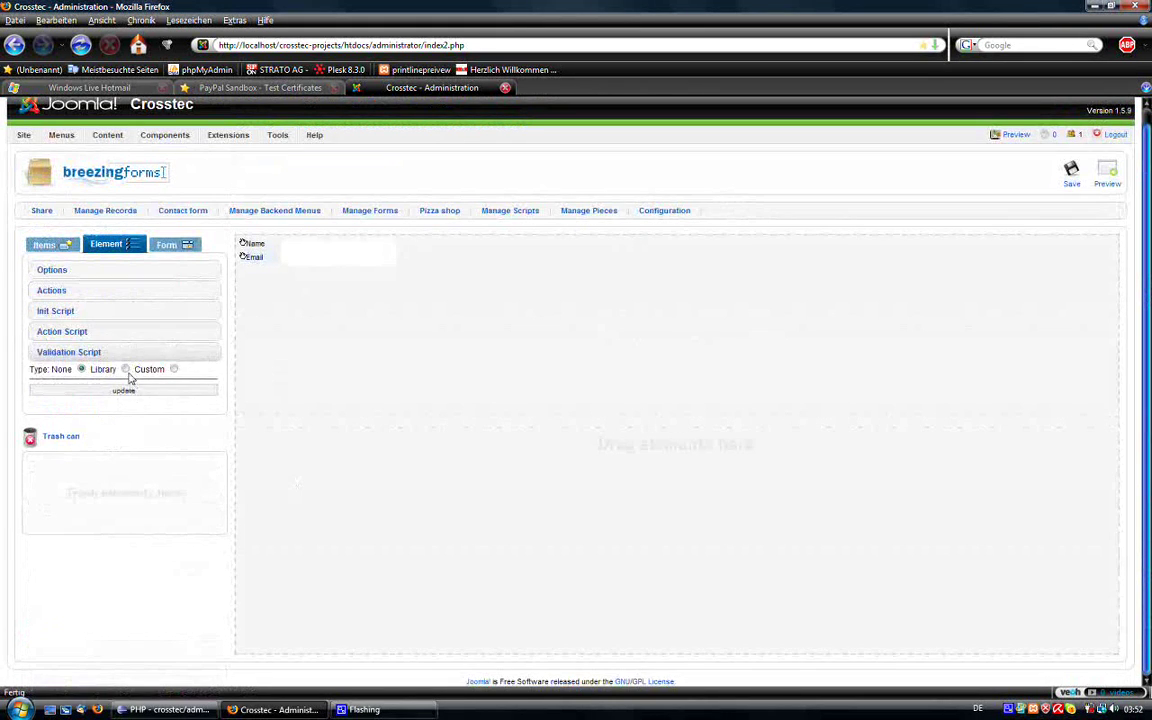
{"action": "left_click", "coordinate": [95, 401]}
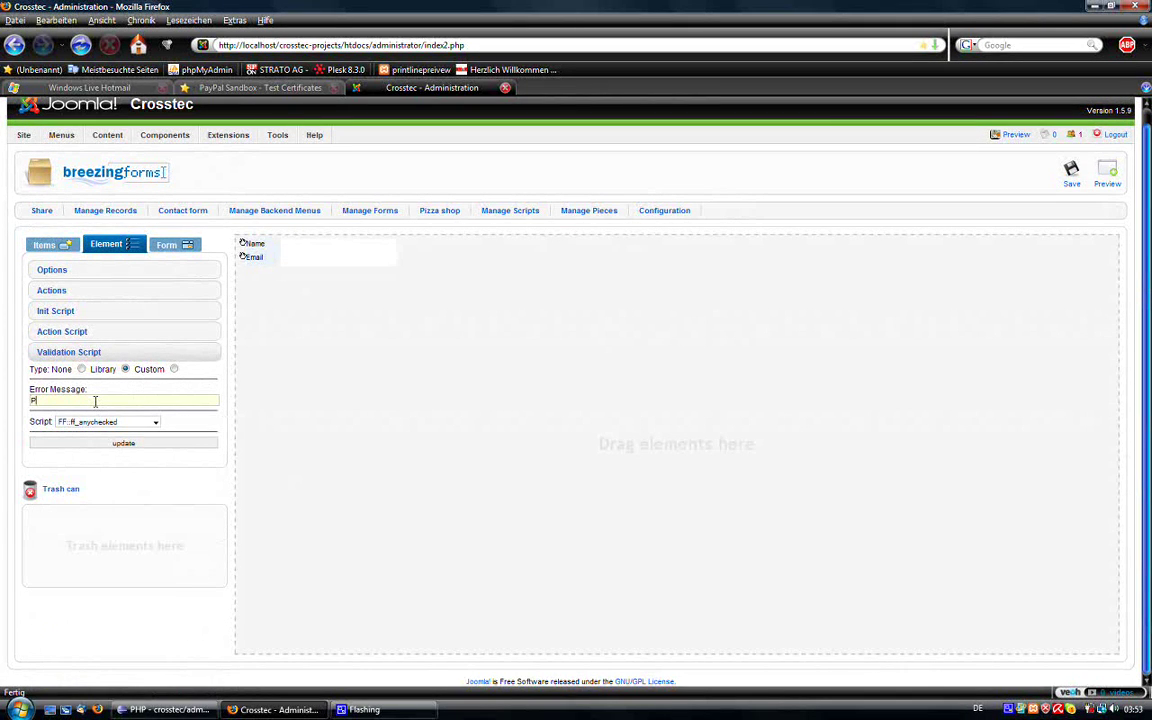
{"action": "type", "text": "Please"}
{"action": "key", "text": "Down"}
{"action": "key", "text": "Return"}
{"action": "left_click", "coordinate": [104, 421]}
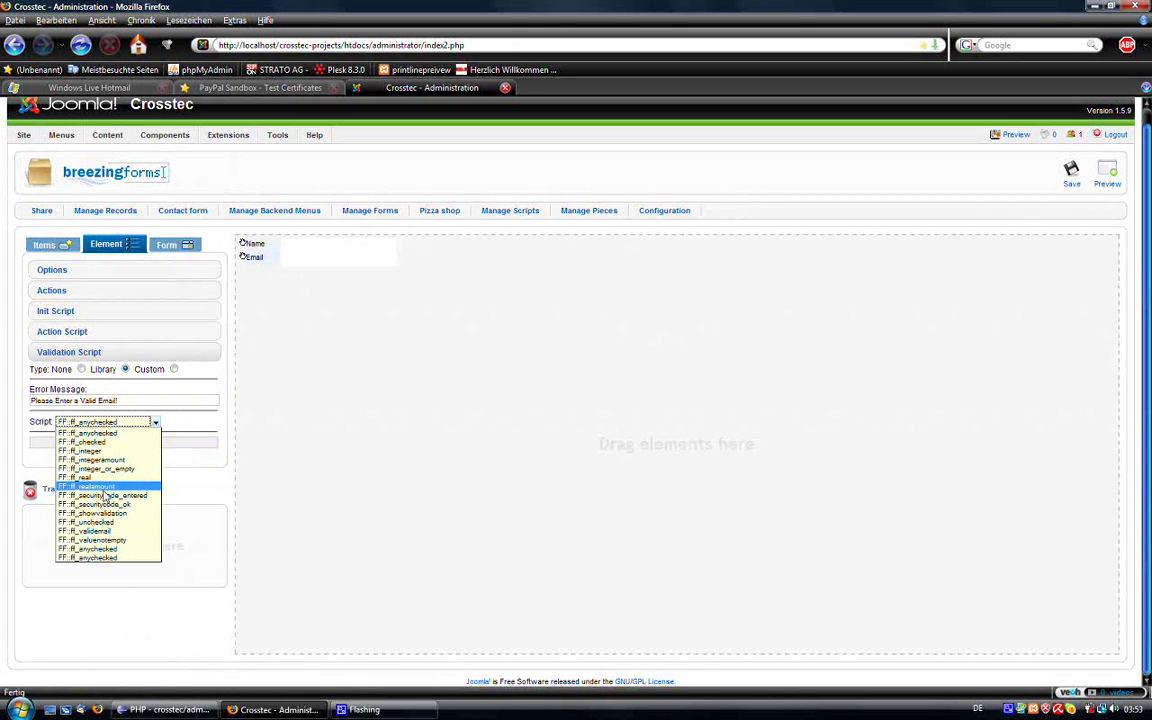
{"action": "left_click", "coordinate": [90, 531]}
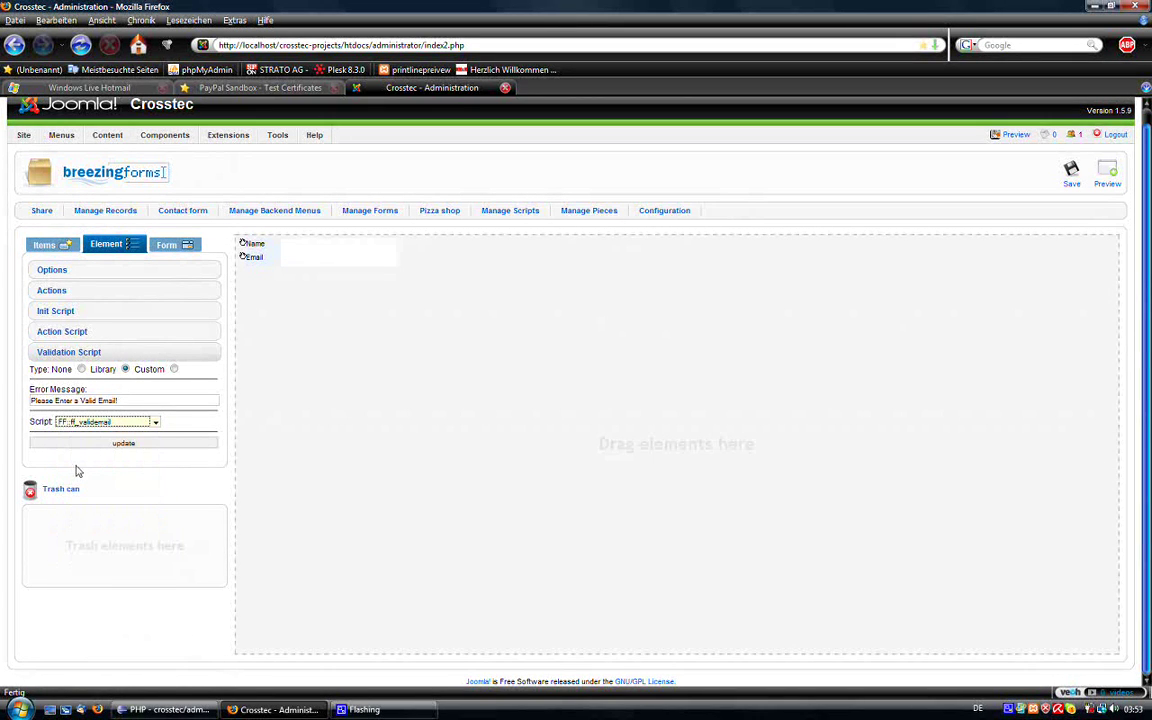
{"action": "left_click", "coordinate": [125, 446]}
{"action": "scroll", "coordinate": [373, 370], "scroll_direction": "up", "scroll_amount": 1}
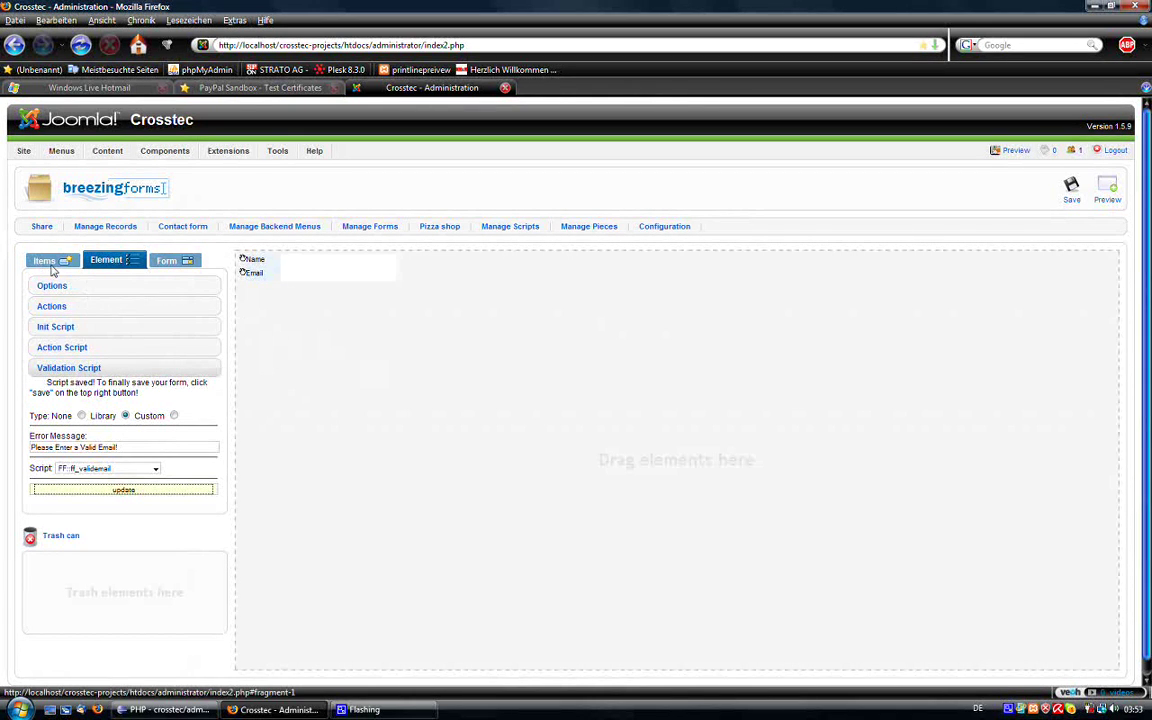
Step: Add a checkbox below Email labelled 'Check to agree our license and terms'
{"action": "left_click", "coordinate": [56, 265]}
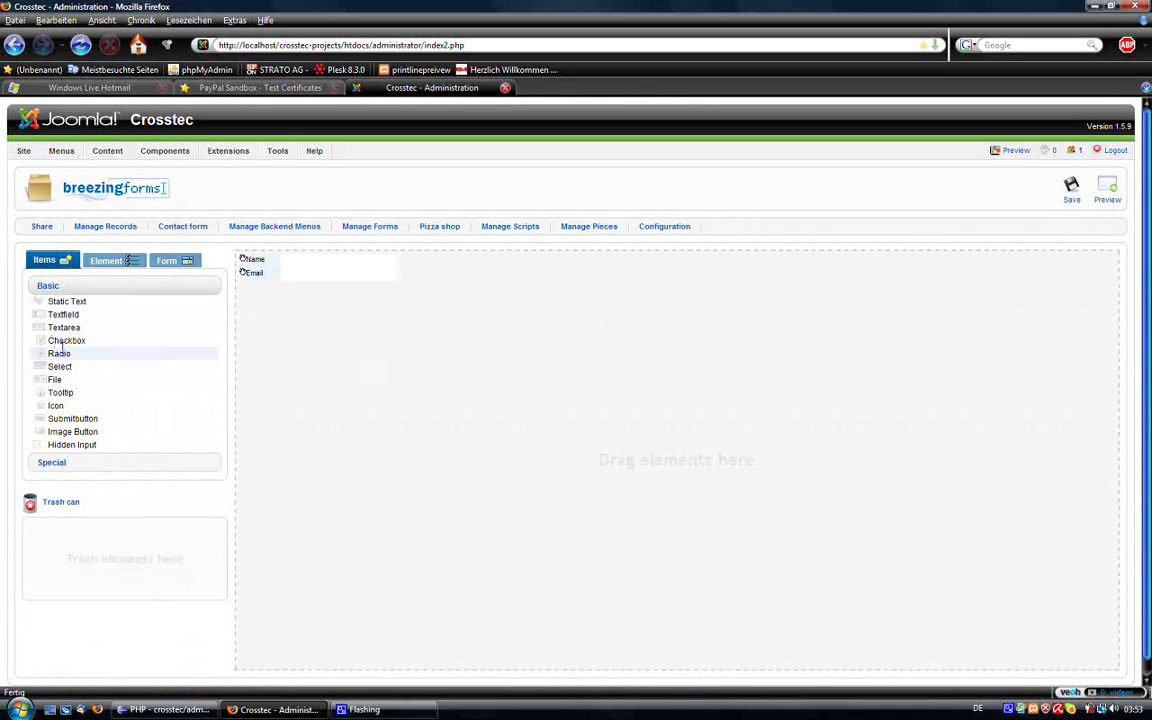
{"action": "left_click_drag", "start_coordinate": [62, 341], "coordinate": [345, 345]}
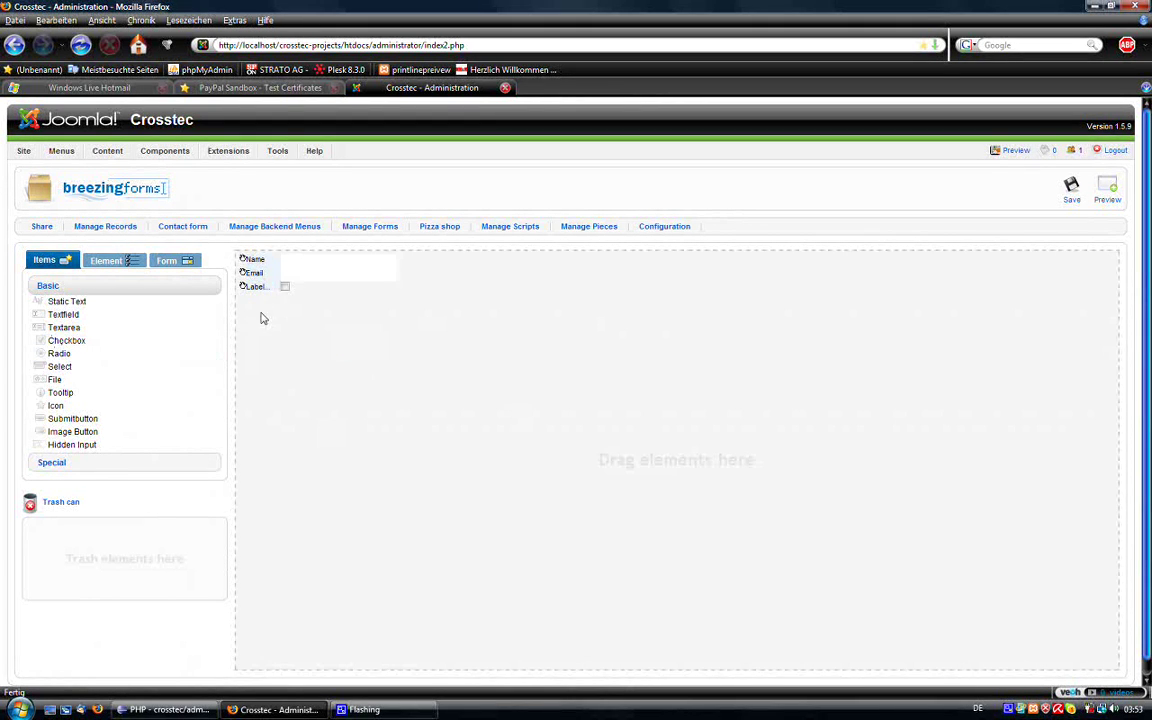
{"action": "left_click", "coordinate": [132, 262]}
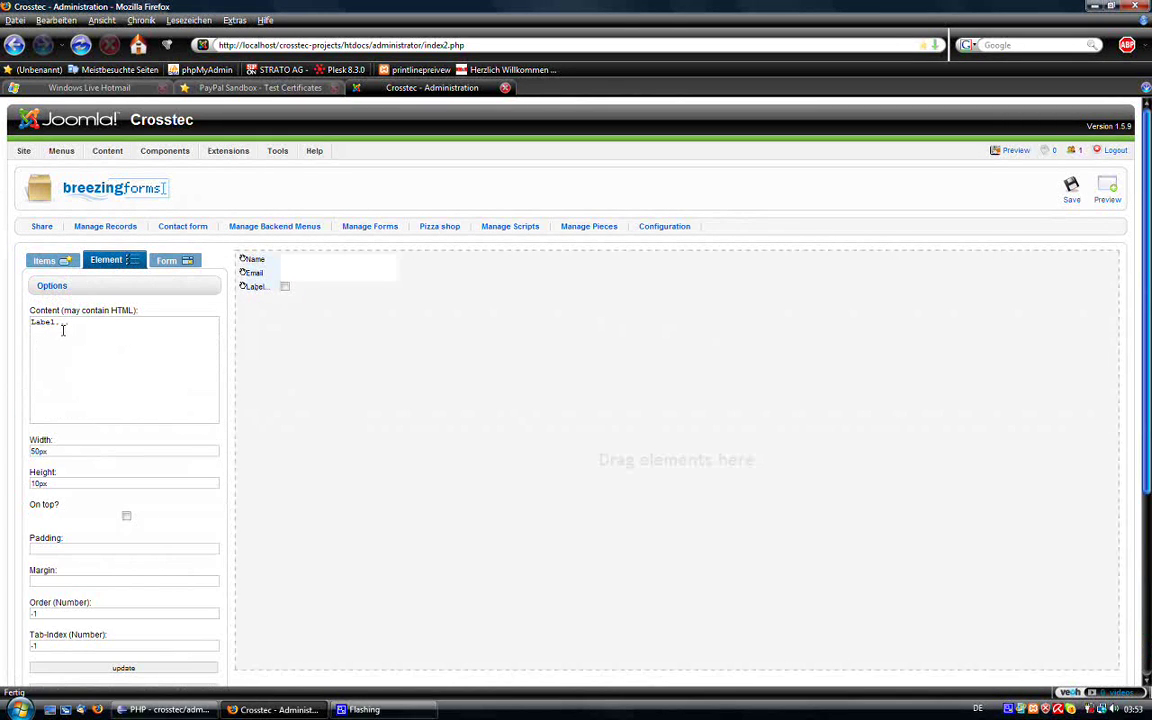
{"action": "left_click_drag", "start_coordinate": [68, 322], "coordinate": [2, 298]}
{"action": "key", "text": "BackSpace"}
{"action": "type", "text": "Ccheck to agree our license and terms"}
{"action": "scroll", "coordinate": [160, 480], "scroll_direction": "down", "scroll_amount": 2}
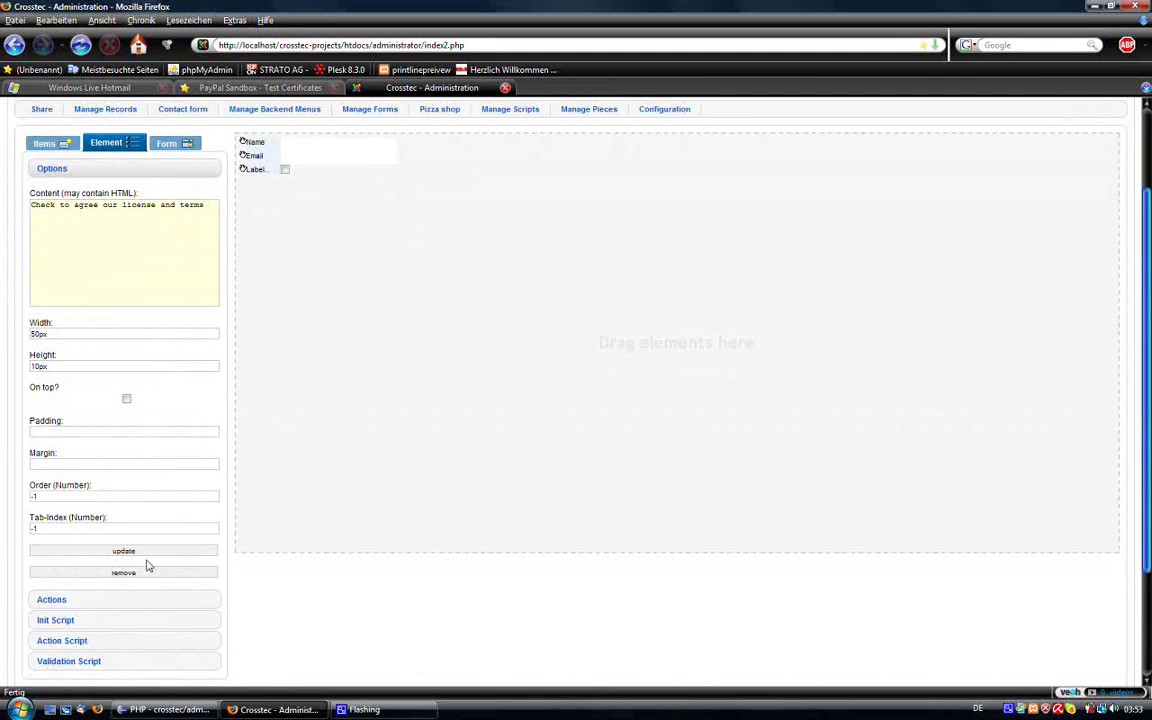
{"action": "left_click", "coordinate": [140, 550]}
Step: Widen the checkbox label element so the full text fits
{"action": "left_click_drag", "start_coordinate": [279, 183], "coordinate": [383, 182]}
{"action": "left_click", "coordinate": [390, 170]}
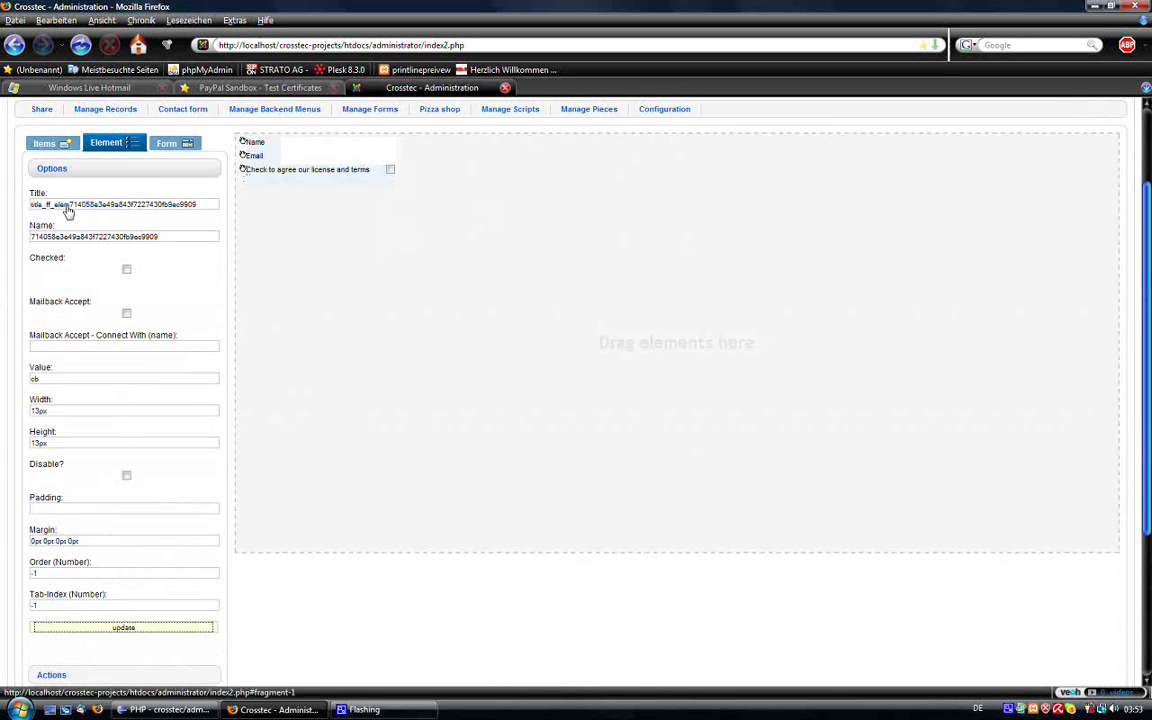
{"action": "scroll", "coordinate": [188, 452], "scroll_direction": "down", "scroll_amount": 5}
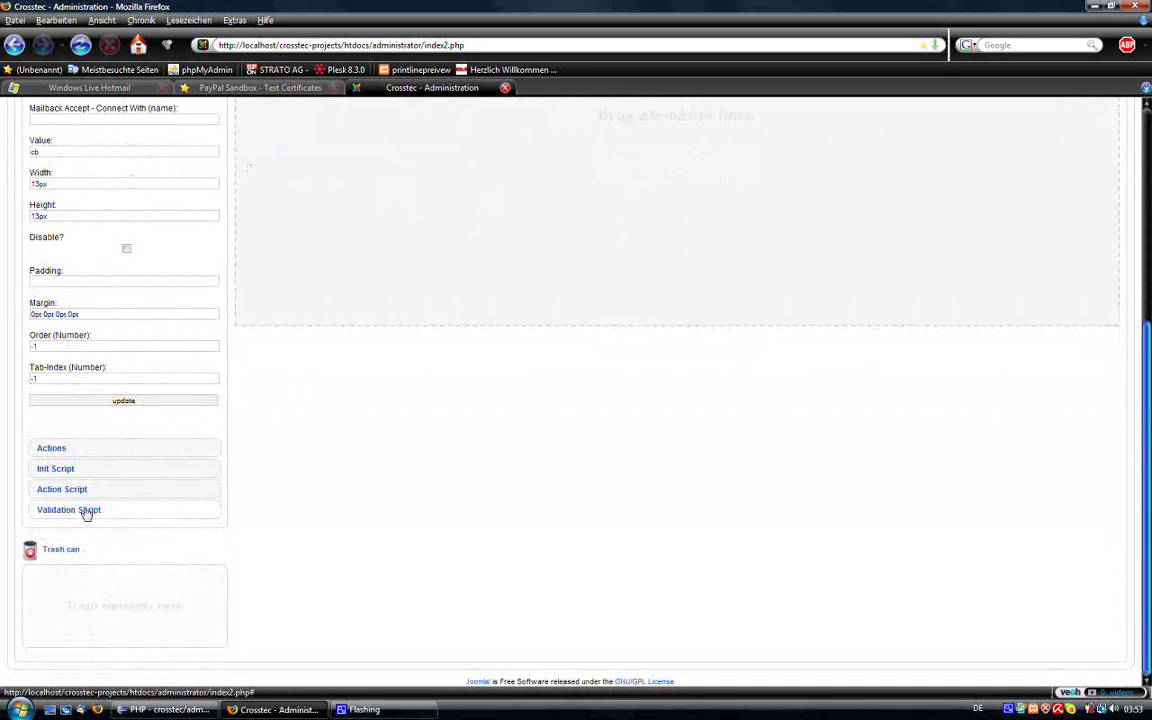
Step: Validate the checkbox with FF::ff_checked, message 'You need to agree to our license and terms'
{"action": "left_click", "coordinate": [78, 507]}
{"action": "left_click", "coordinate": [125, 385]}
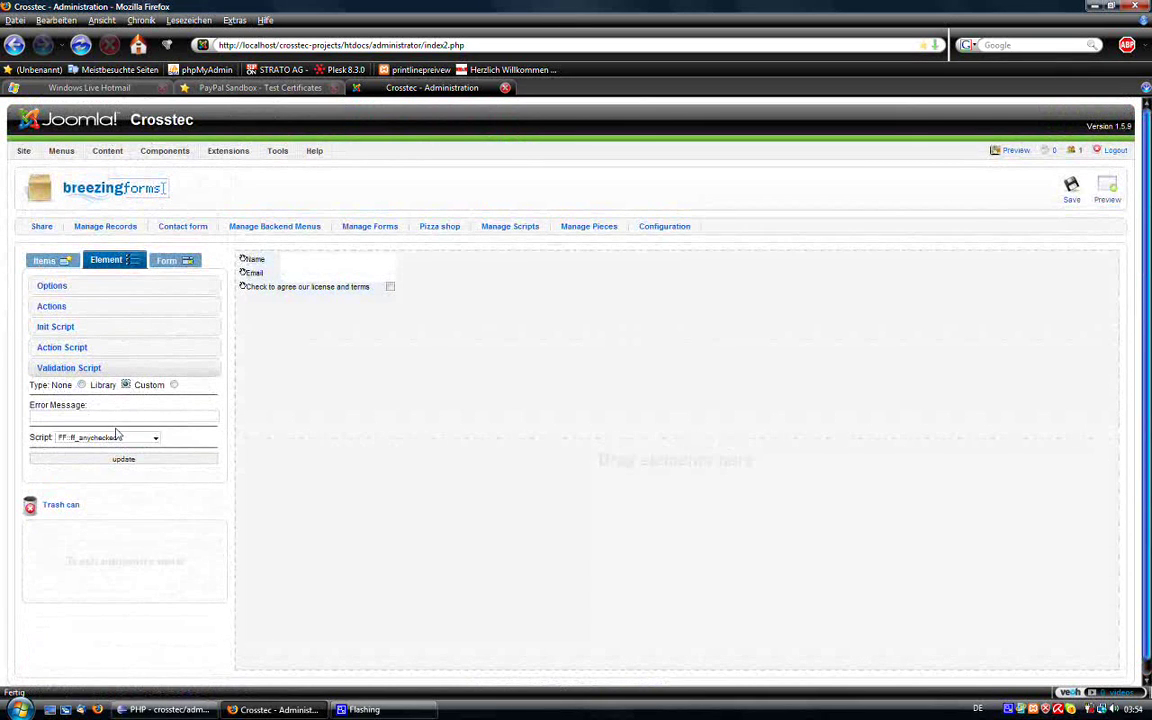
{"action": "left_click", "coordinate": [82, 417]}
{"action": "type", "text": "You need to agree to"}
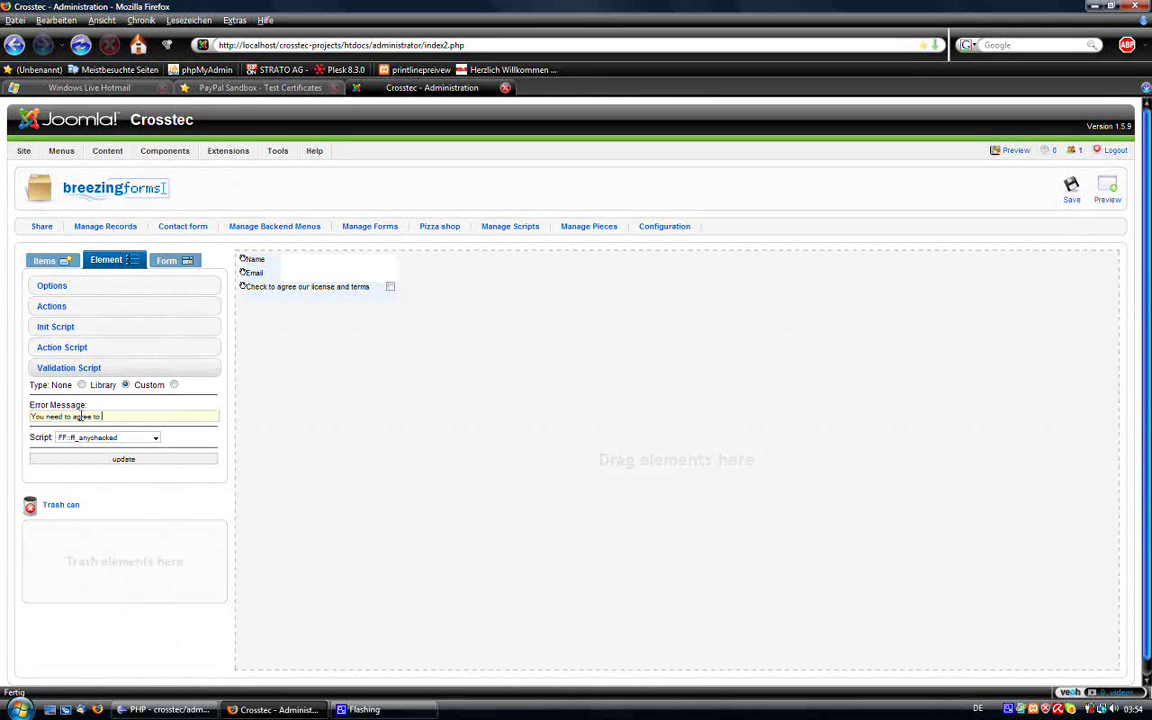
{"action": "type", "text": " our license and terms"}
{"action": "left_click", "coordinate": [91, 438]}
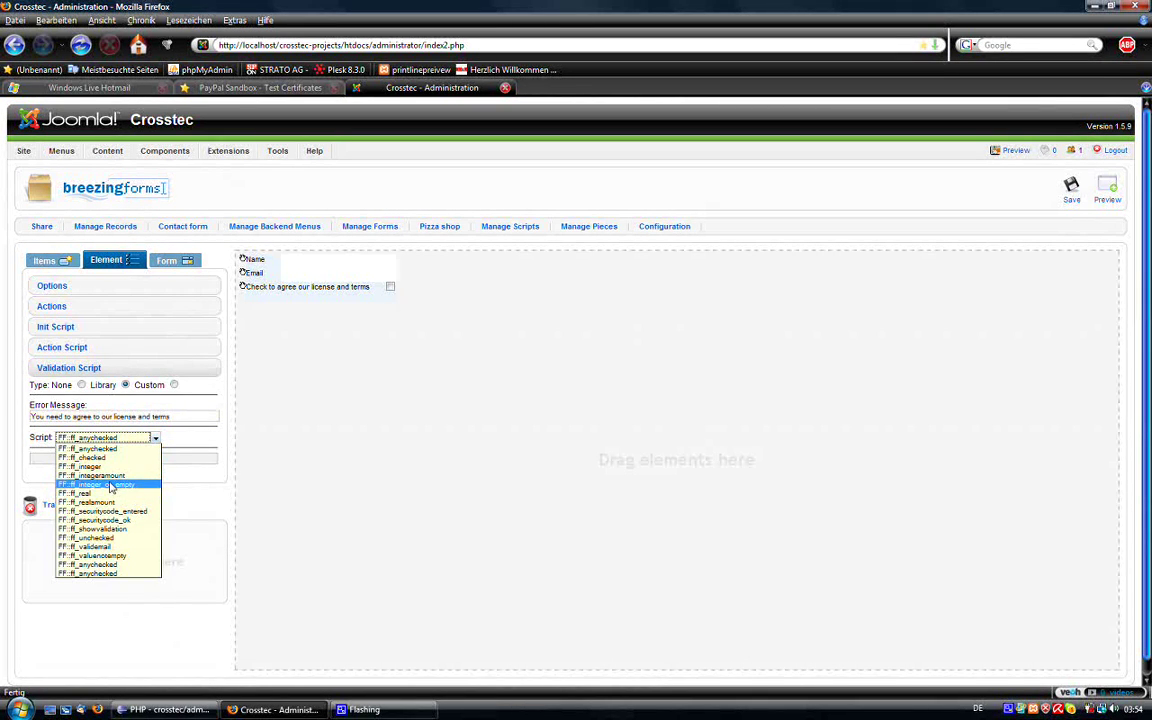
{"action": "left_click", "coordinate": [85, 457]}
{"action": "left_click", "coordinate": [205, 458]}
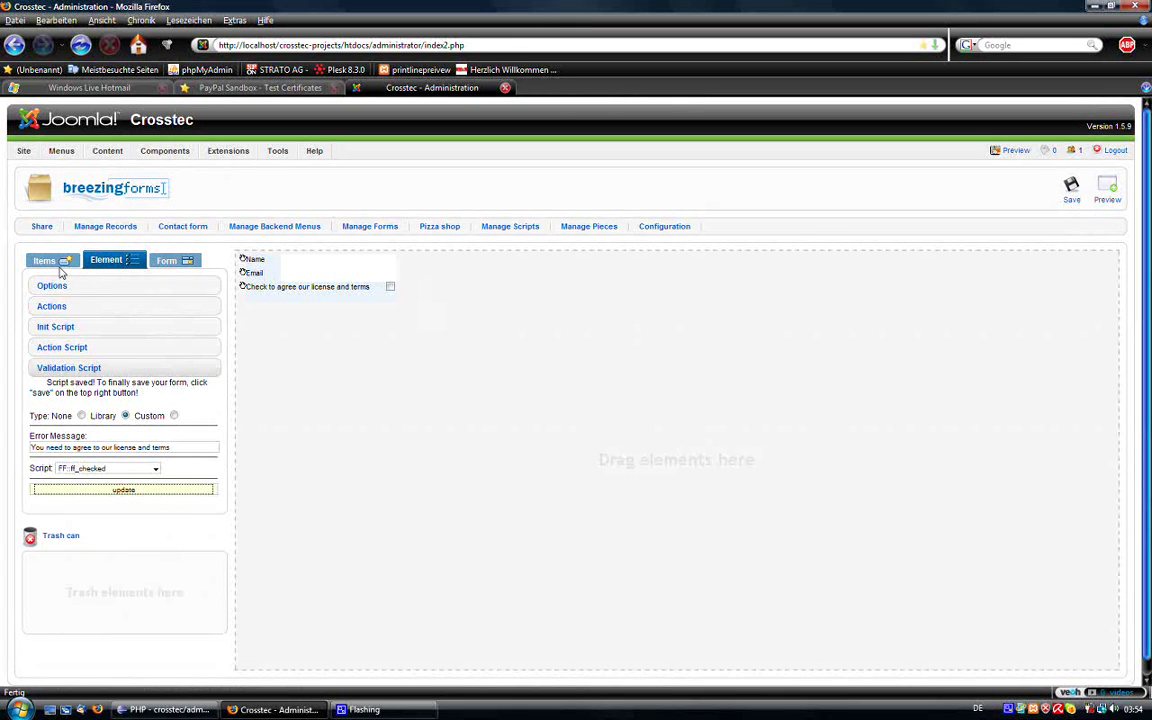
Step: Add a PayPal Pay Now element from the Special items below the terms checkbox
{"action": "left_click", "coordinate": [57, 260]}
{"action": "left_click", "coordinate": [80, 464]}
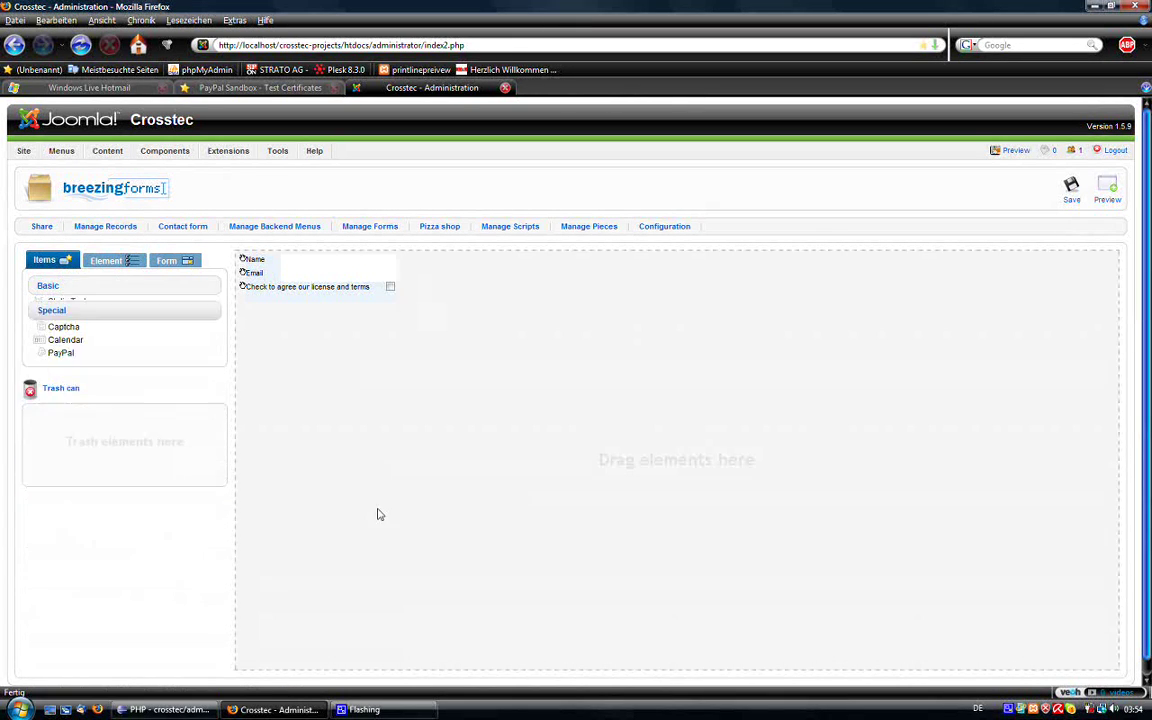
{"action": "left_click_drag", "start_coordinate": [62, 348], "coordinate": [285, 392]}
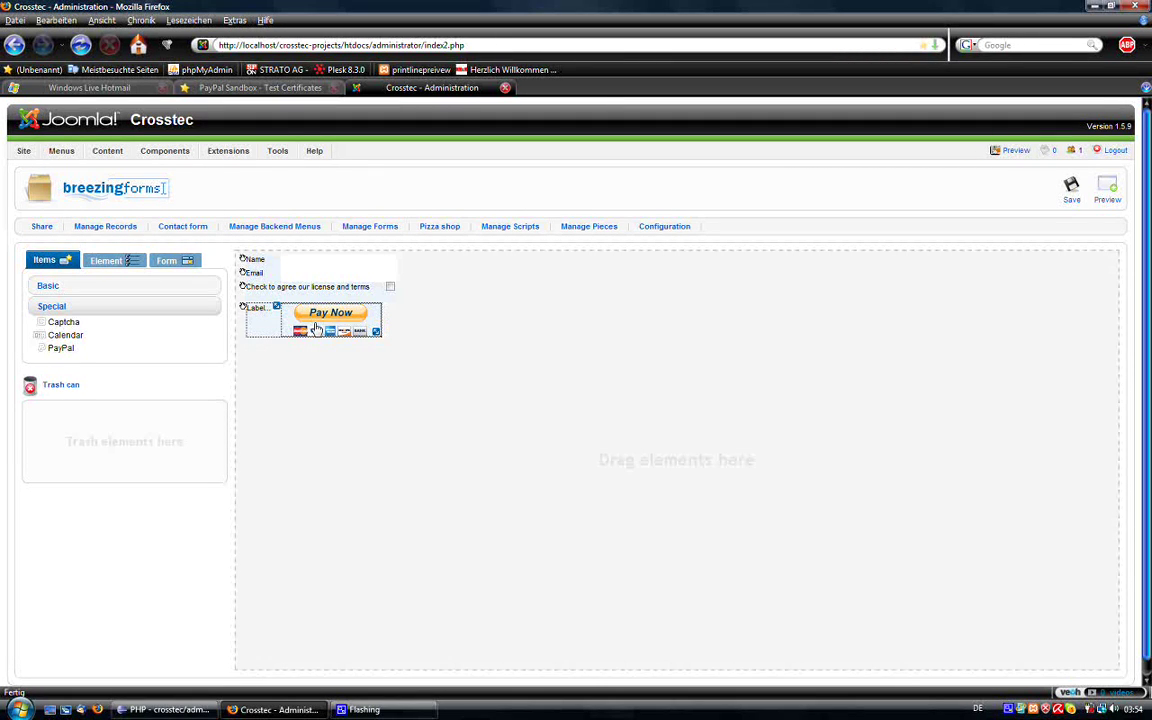
Step: Give the PayPal element a custom Click action script FF::ff_validate_submit
{"action": "left_click", "coordinate": [128, 266]}
{"action": "left_click", "coordinate": [115, 347]}
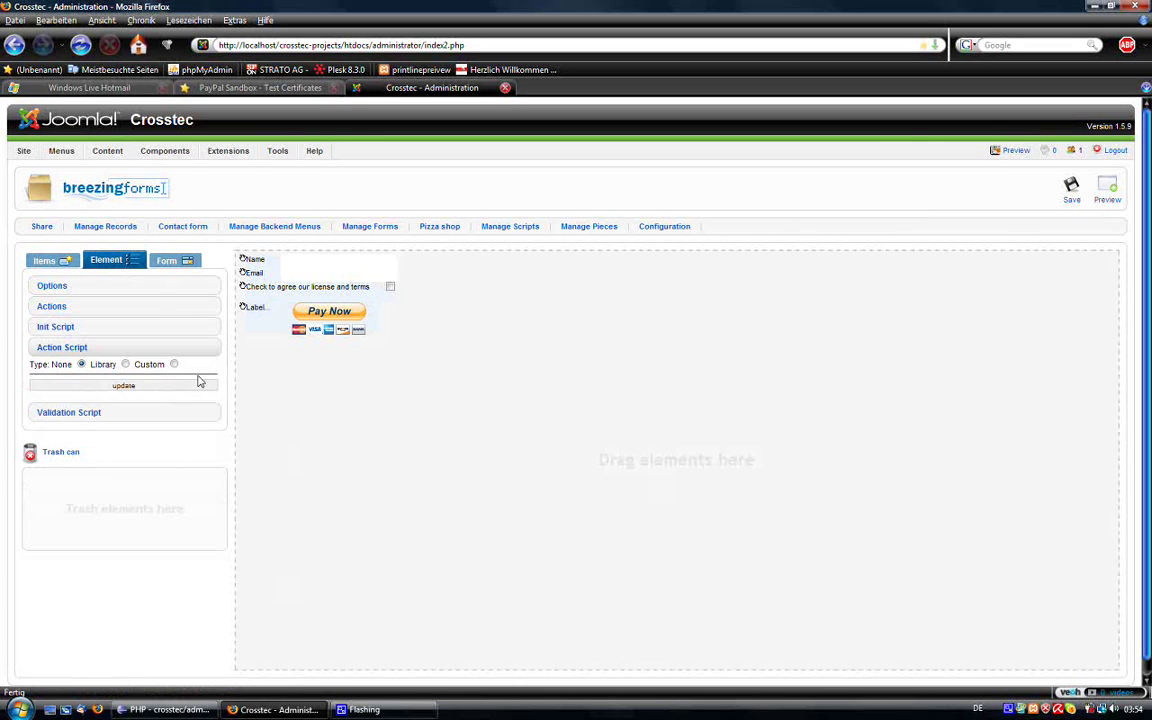
{"action": "left_click", "coordinate": [125, 364]}
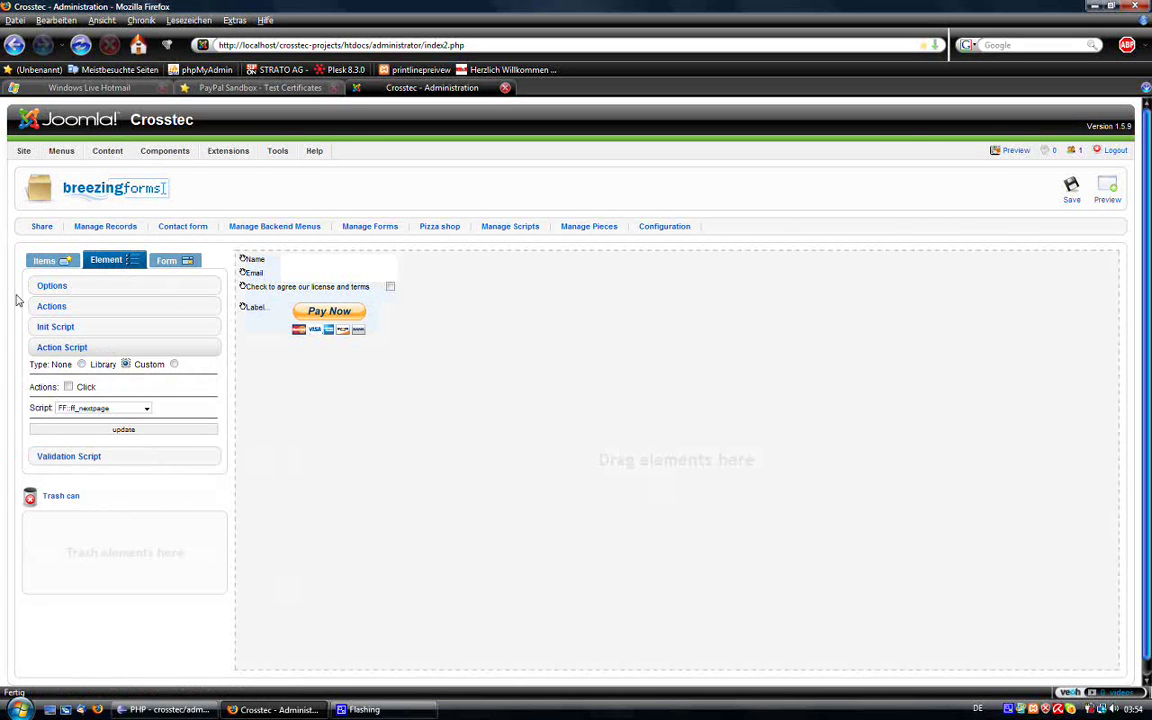
{"action": "left_click", "coordinate": [68, 386]}
{"action": "left_click", "coordinate": [118, 408]}
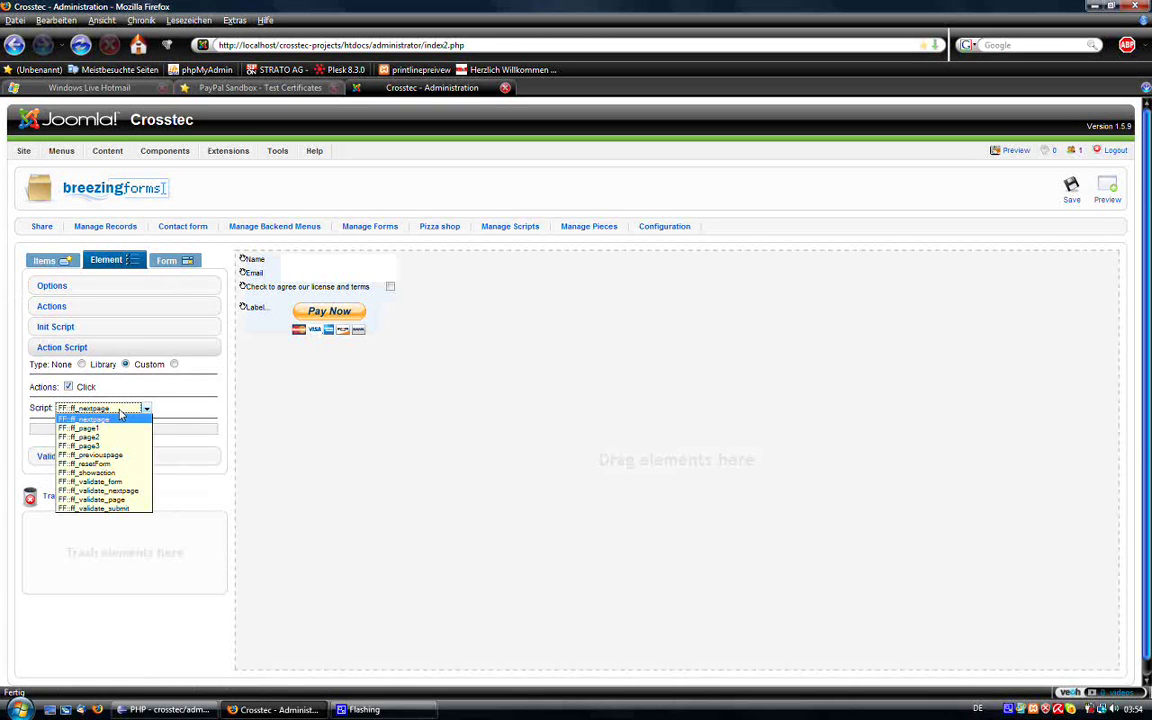
{"action": "left_click", "coordinate": [108, 508]}
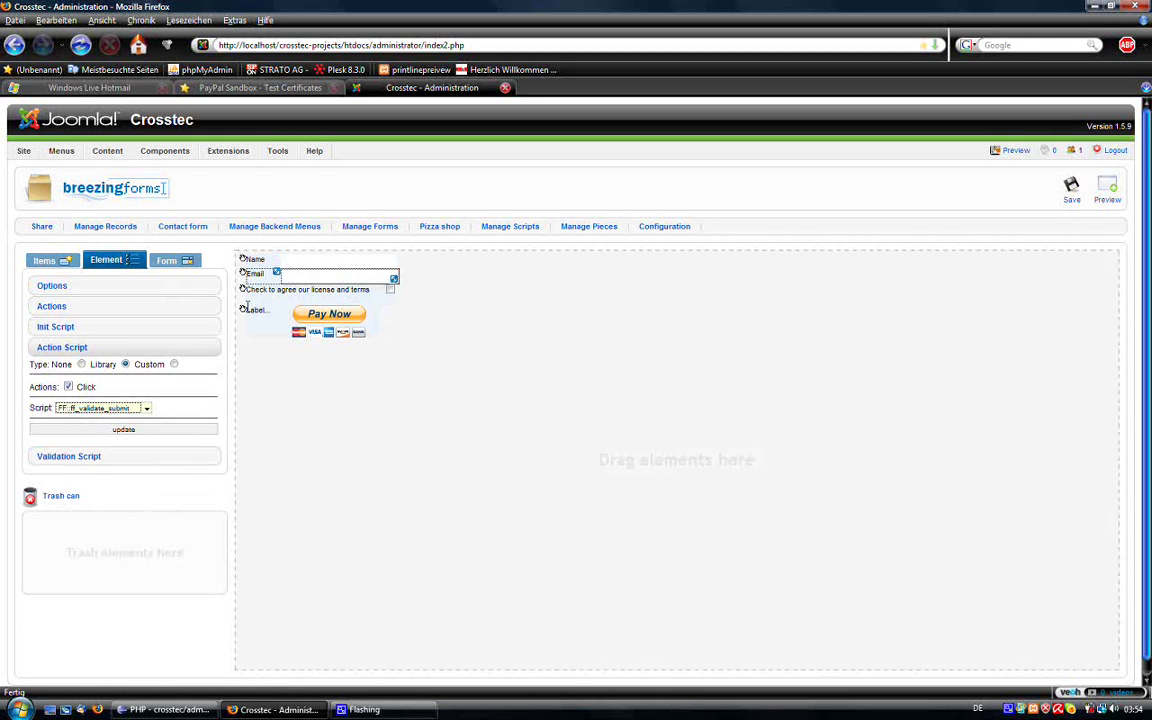
{"action": "left_click", "coordinate": [123, 429]}
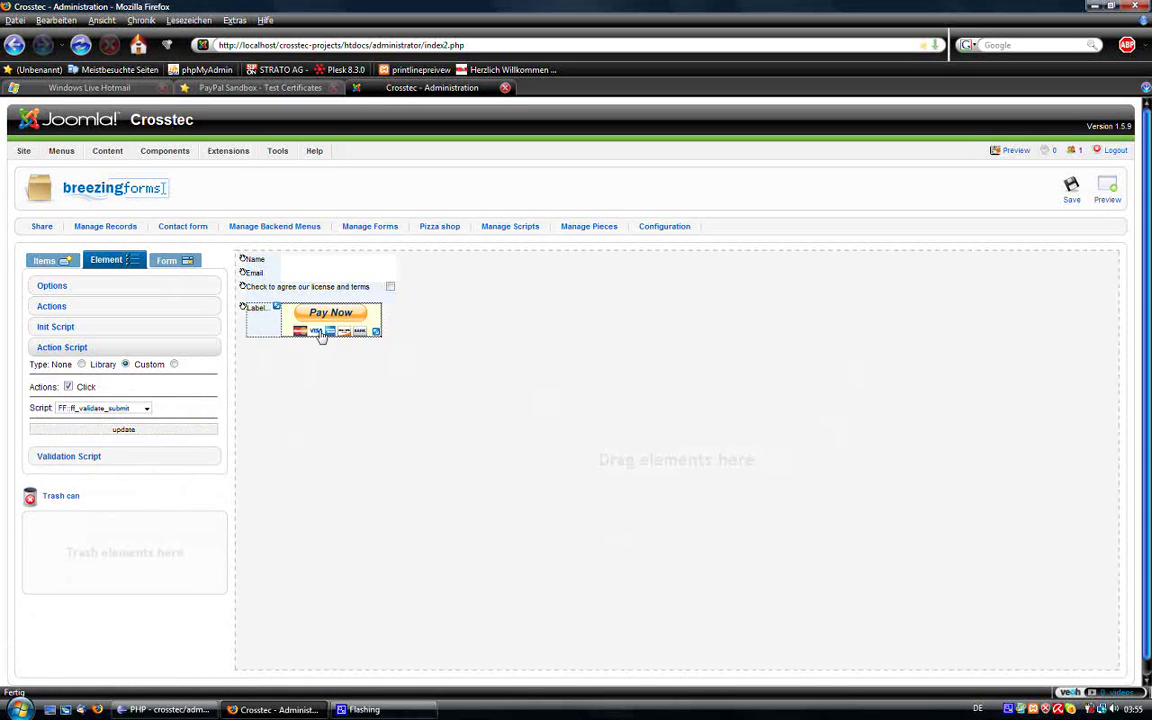
Step: Set the PayPal element's title to Paypal Button and its name to paypal
{"action": "left_click", "coordinate": [106, 292]}
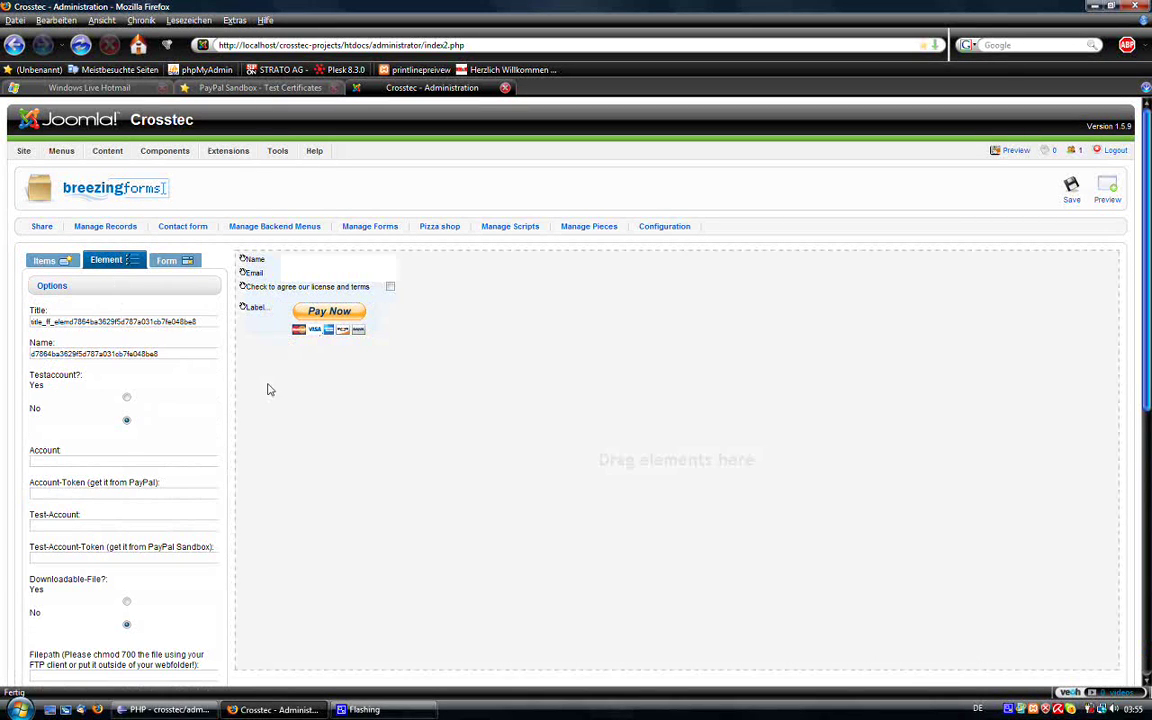
{"action": "double_click", "coordinate": [133, 322]}
{"action": "key", "text": "BackSpace"}
{"action": "key", "text": "BackSpace"}
{"action": "key", "text": "BackSpace"}
{"action": "key", "text": "BackSpace"}
{"action": "key", "text": "BackSpace"}
{"action": "key", "text": "BackSpace"}
{"action": "key", "text": "BackSpace"}
{"action": "key", "text": "BackSpace"}
{"action": "key", "text": "BackSpace"}
{"action": "key", "text": "BackSpace"}
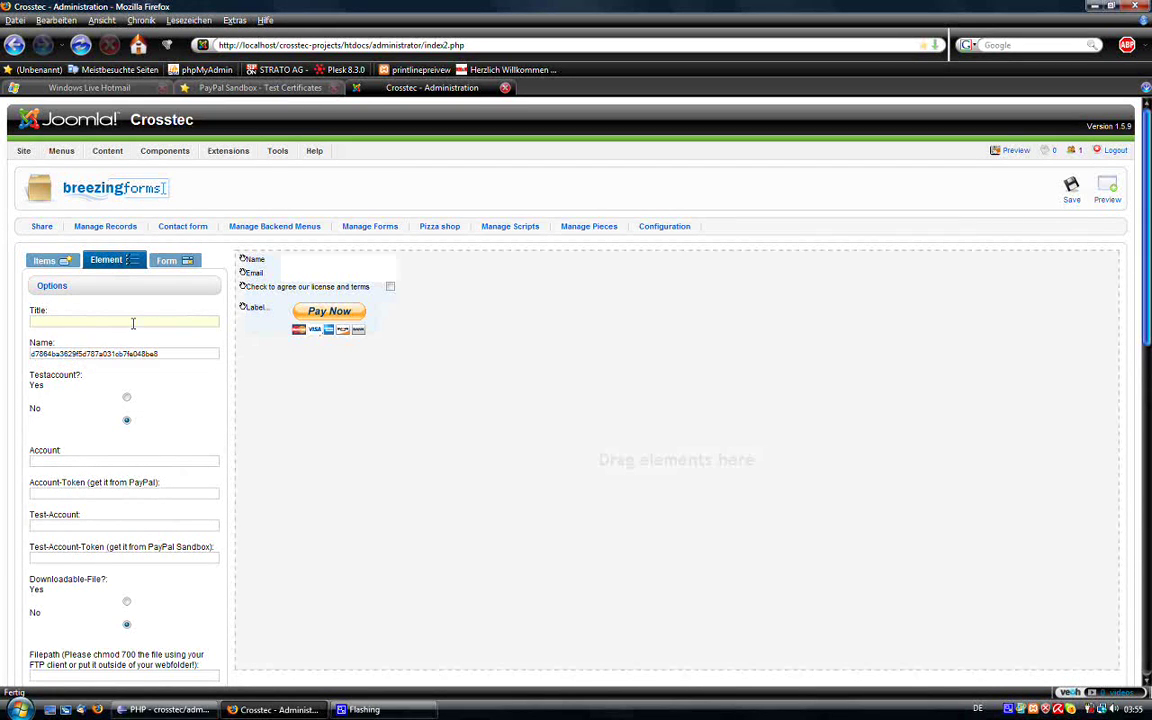
{"action": "type", "text": "Pay"}
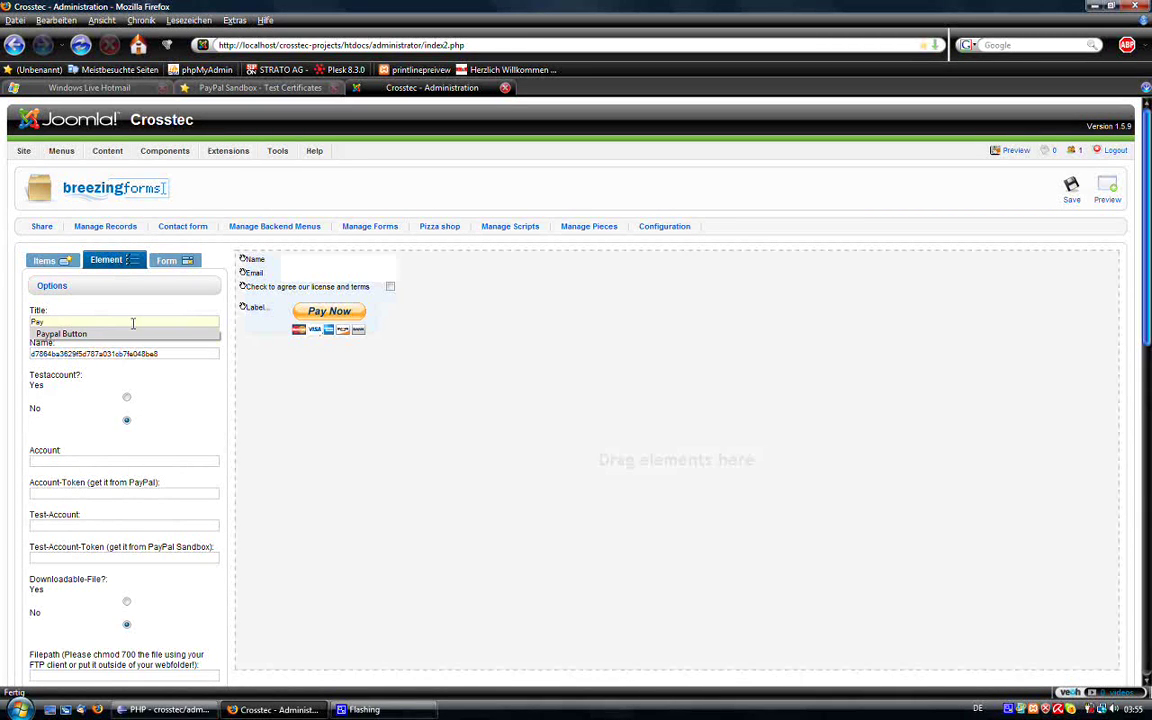
{"action": "key", "text": "Down"}
{"action": "key", "text": "Return"}
{"action": "key", "text": "Tab"}
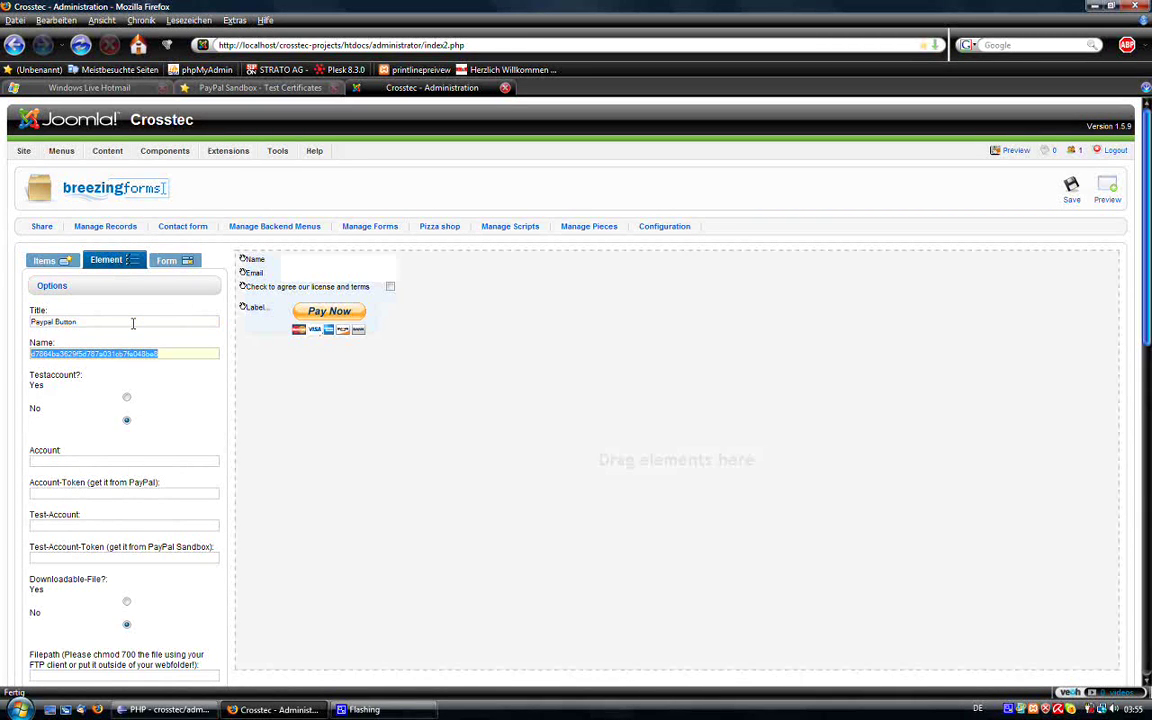
{"action": "type", "text": "pa"}
{"action": "key", "text": "Down"}
{"action": "key", "text": "Return"}
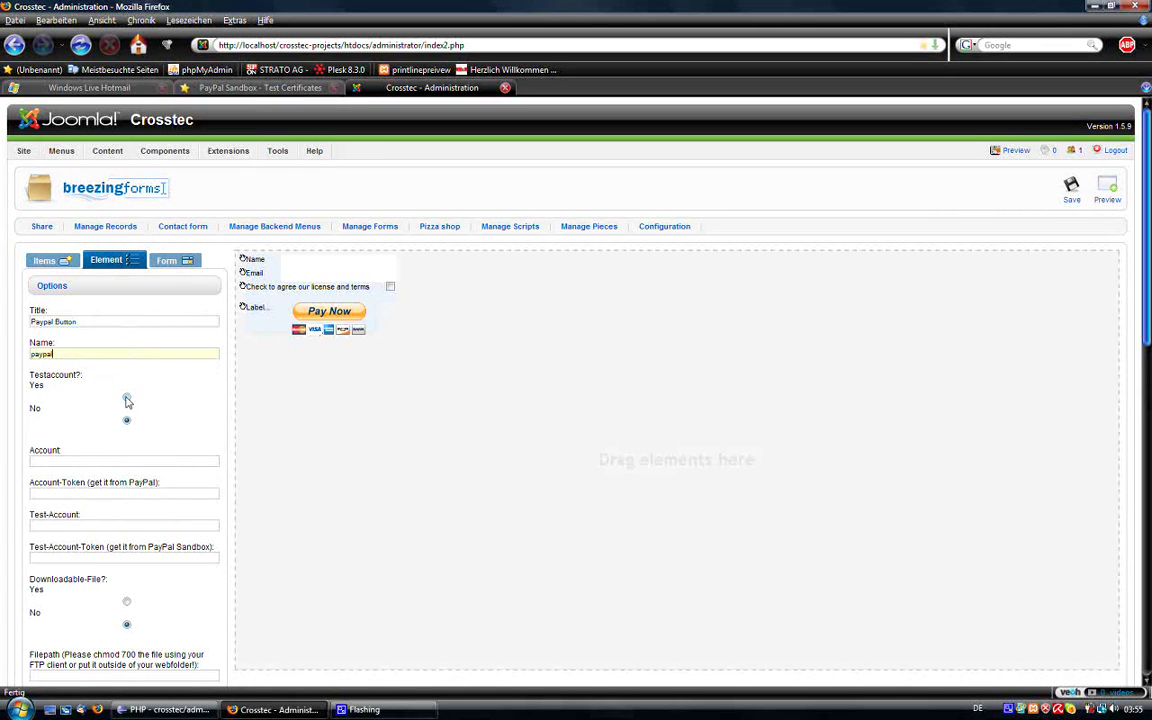
Step: Turn on test-account mode and fill in the sandbox test-account e-mail and token
{"action": "left_click", "coordinate": [126, 398]}
{"action": "scroll", "coordinate": [140, 411], "scroll_direction": "down", "scroll_amount": 1}
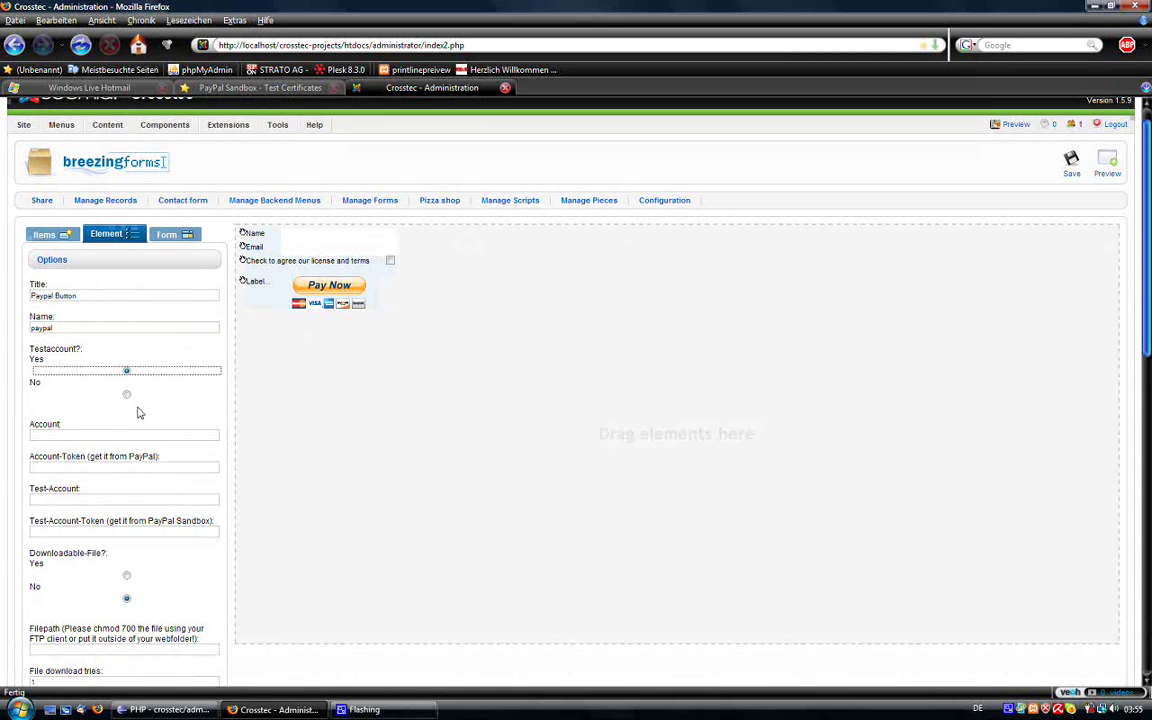
{"action": "left_click", "coordinate": [73, 472]}
{"action": "key", "text": "Down"}
{"action": "left_click", "coordinate": [76, 485]}
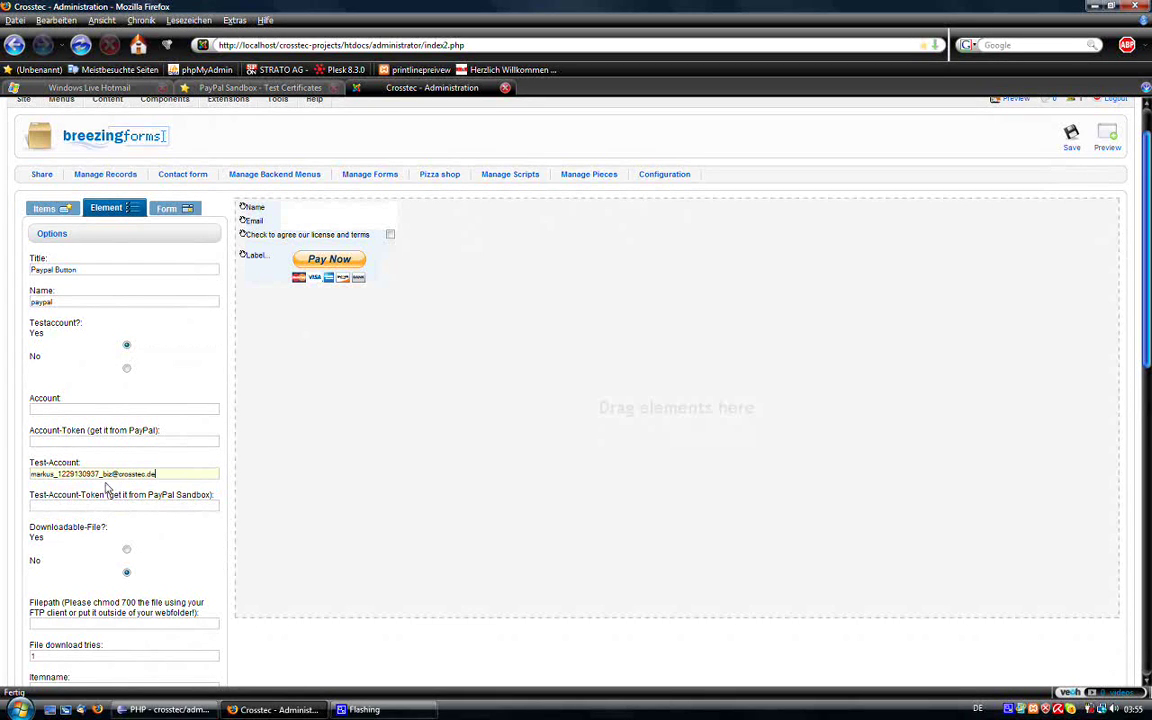
{"action": "left_click_drag", "start_coordinate": [152, 474], "coordinate": [32, 467]}
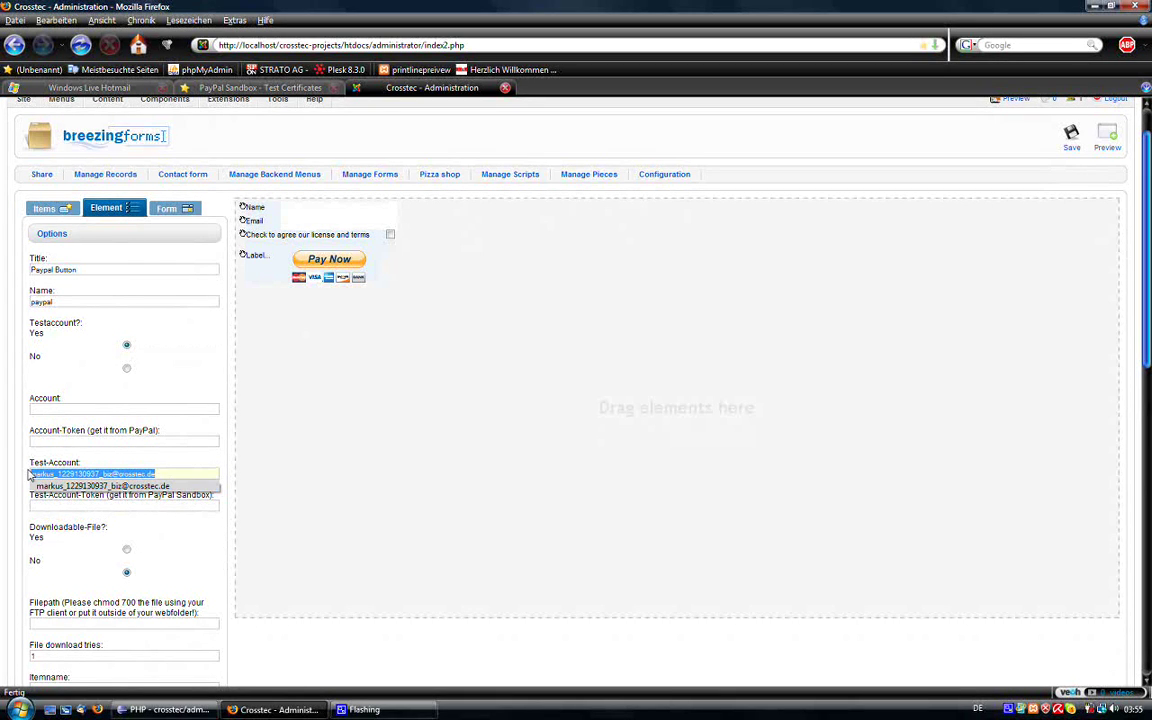
{"action": "left_click", "coordinate": [165, 474]}
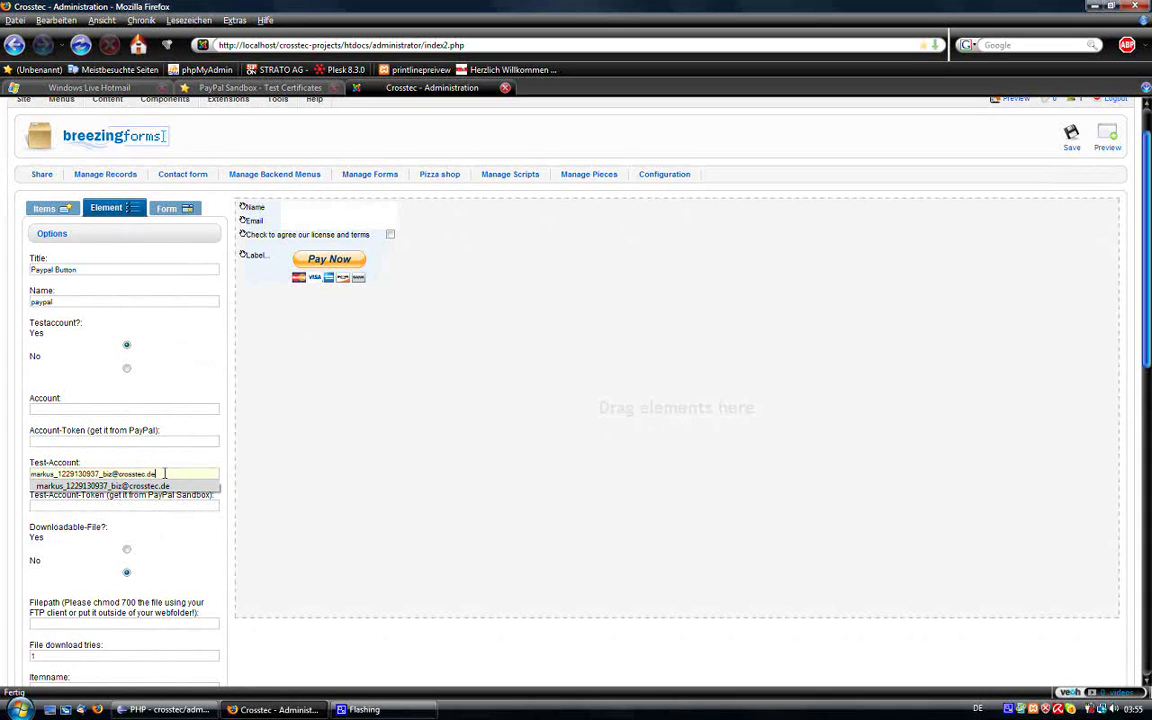
{"action": "double_click", "coordinate": [50, 497]}
{"action": "left_click", "coordinate": [47, 504]}
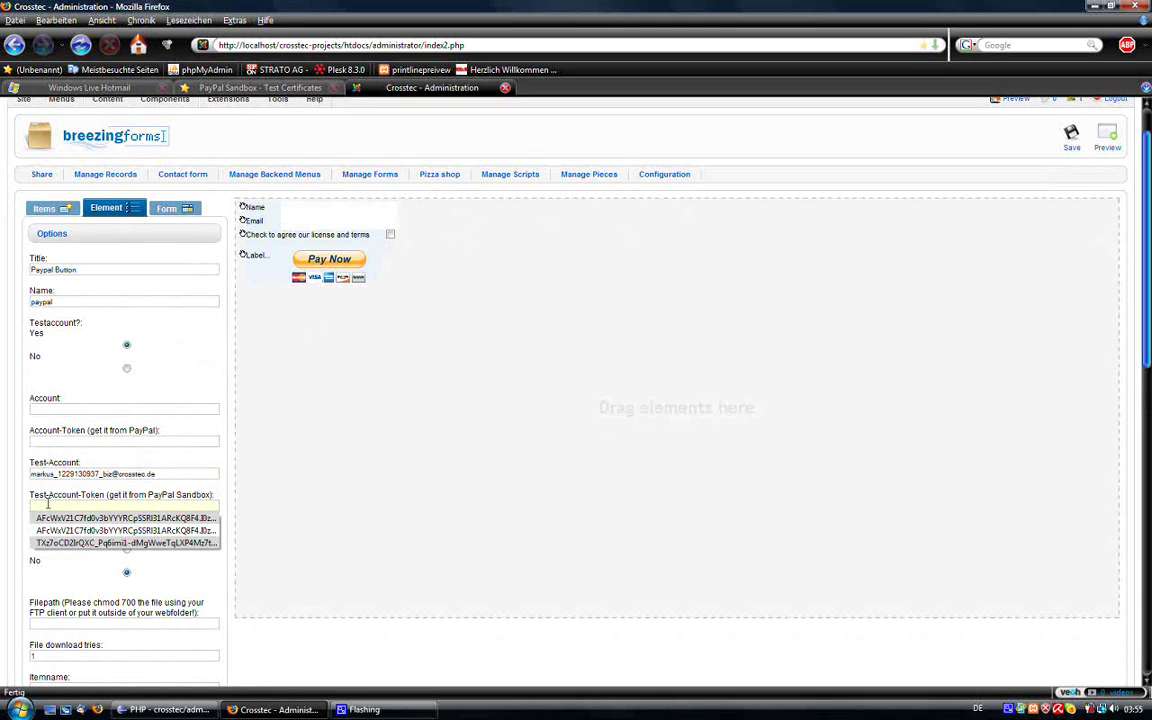
{"action": "left_click", "coordinate": [55, 543]}
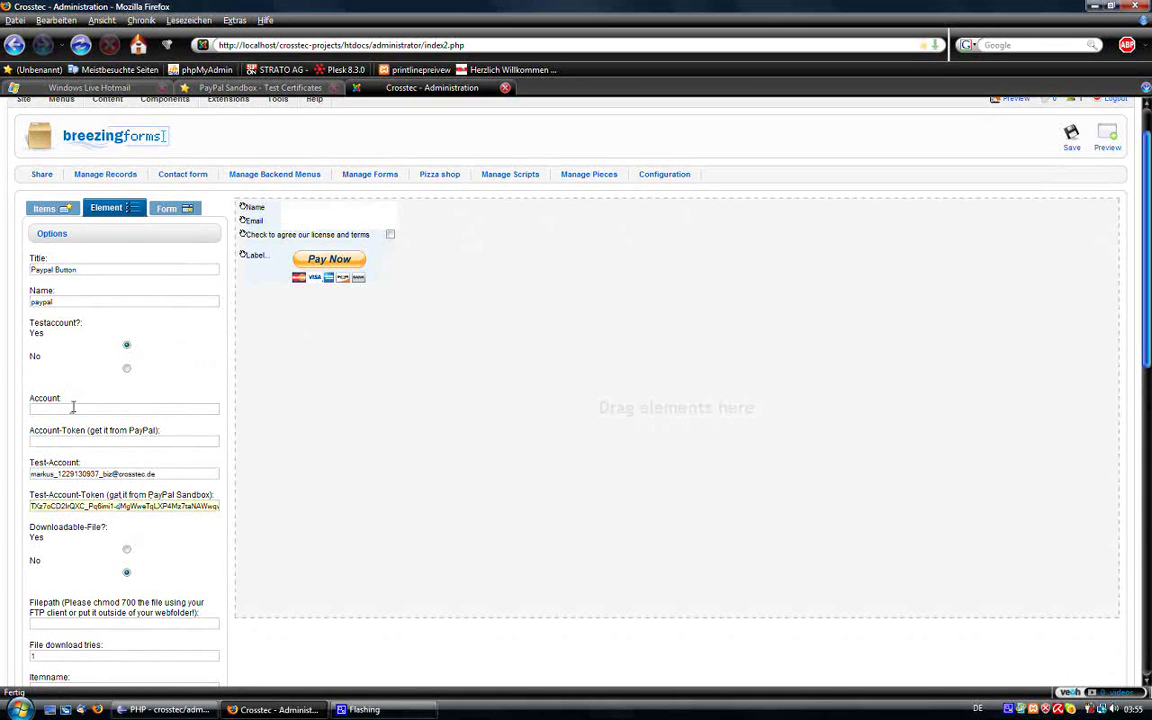
{"action": "left_click", "coordinate": [126, 368]}
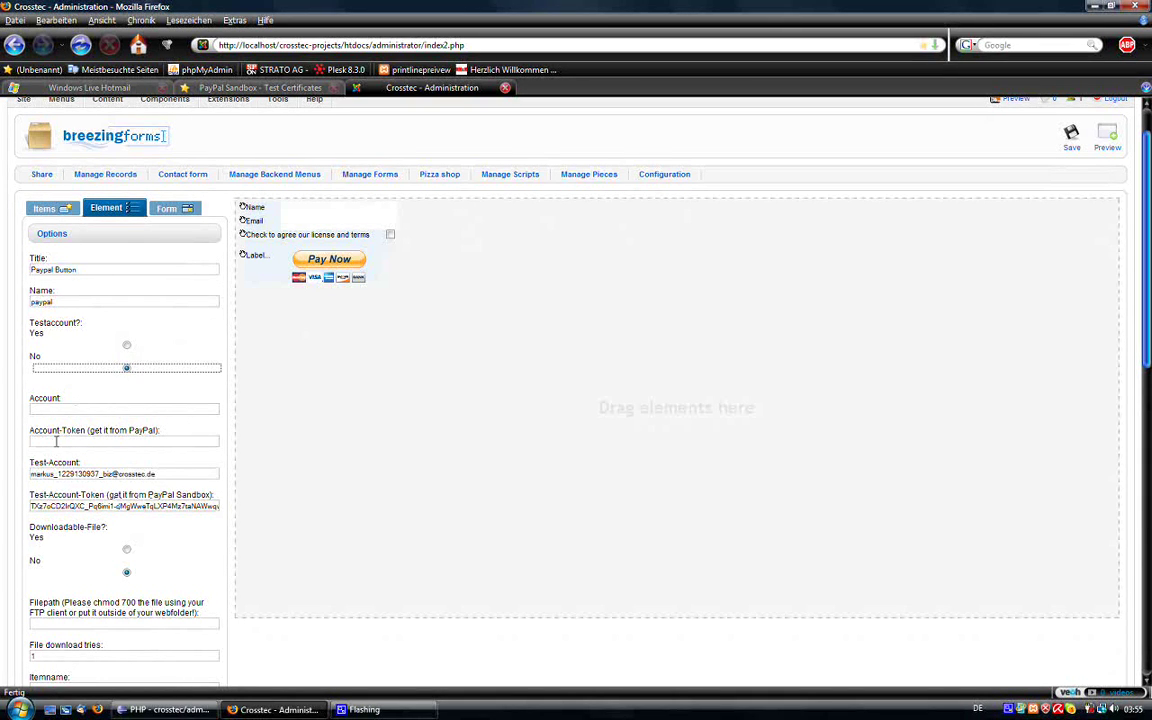
{"action": "left_click", "coordinate": [126, 345]}
Step: Set the PayPal product's Downloadable-File option to Yes
{"action": "scroll", "coordinate": [252, 391], "scroll_direction": "down", "scroll_amount": 1}
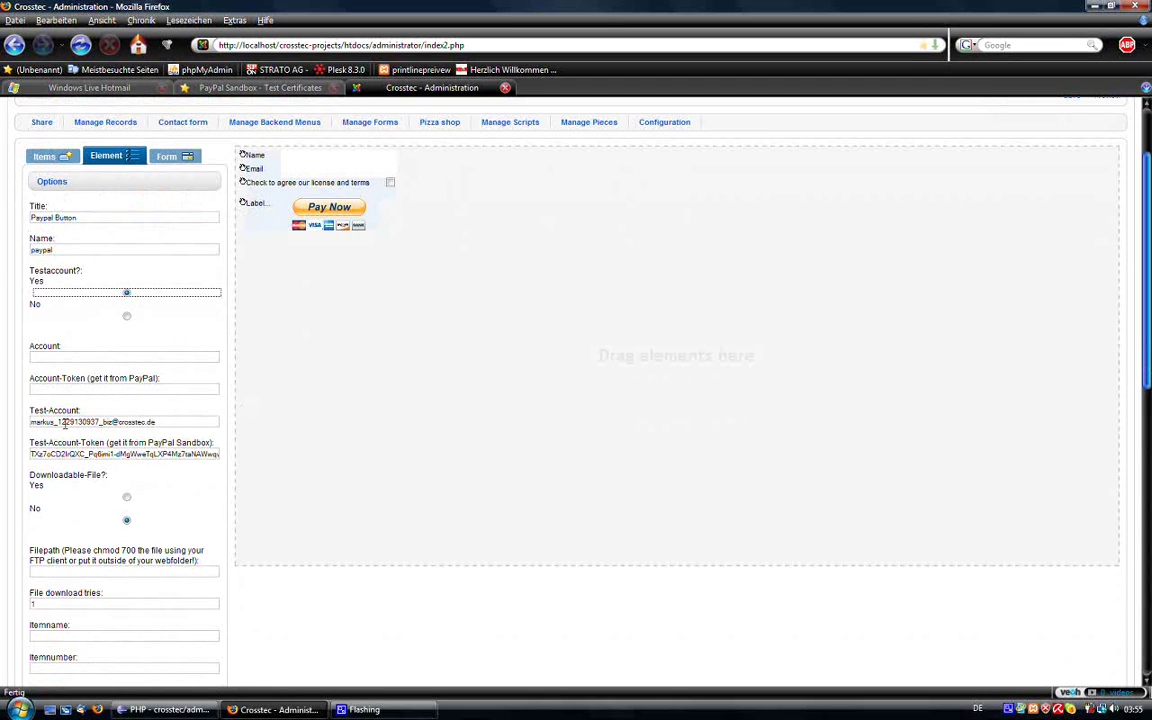
{"action": "scroll", "coordinate": [140, 382], "scroll_direction": "down", "scroll_amount": 2}
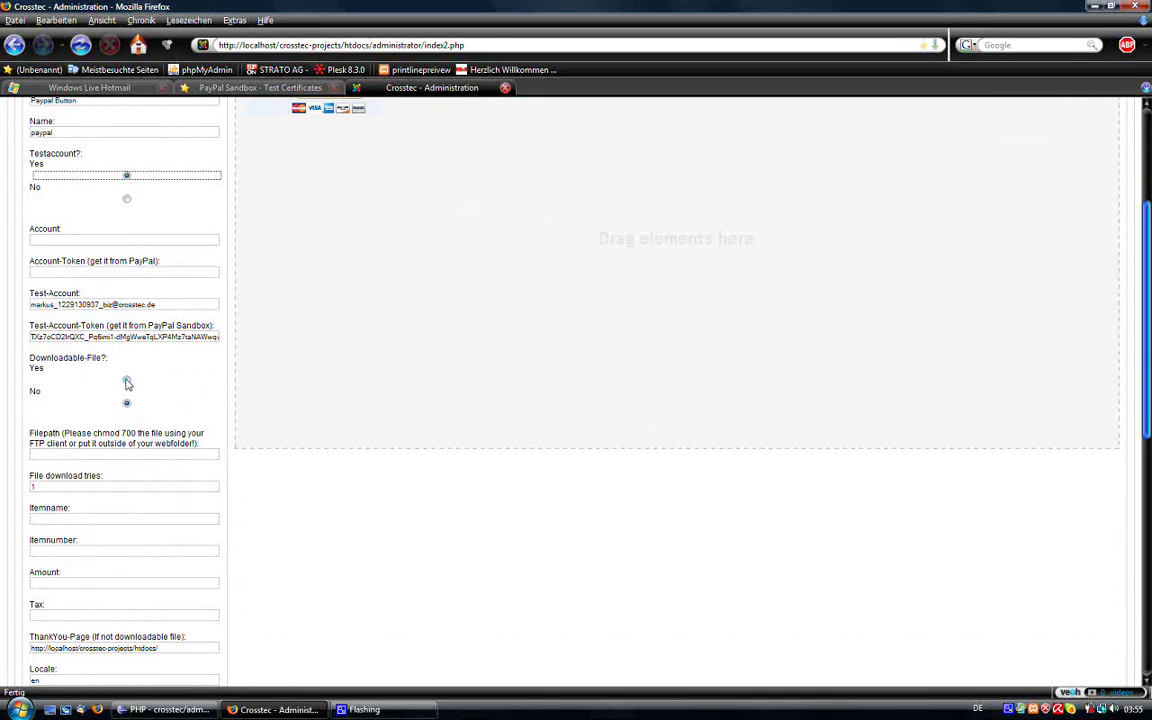
{"action": "left_click", "coordinate": [126, 381]}
{"action": "left_click", "coordinate": [126, 381]}
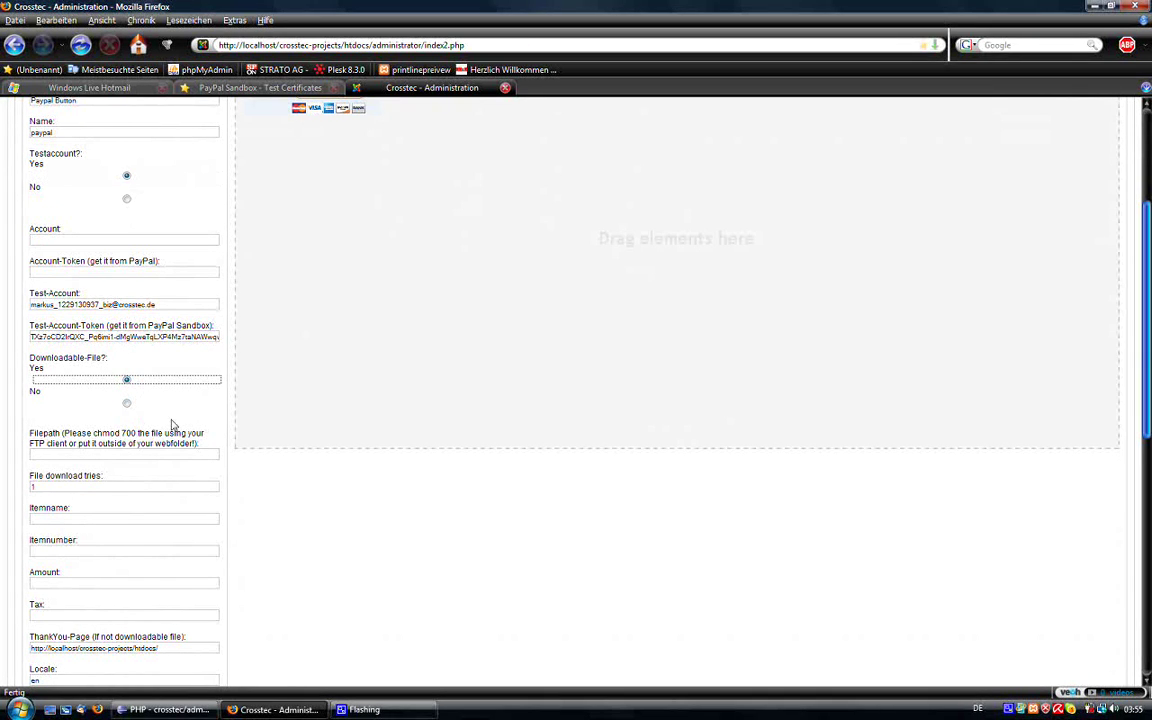
Step: Set the download file path to d:/breezingforms_151_UNZIP_FIRST.zip
{"action": "left_click", "coordinate": [61, 455]}
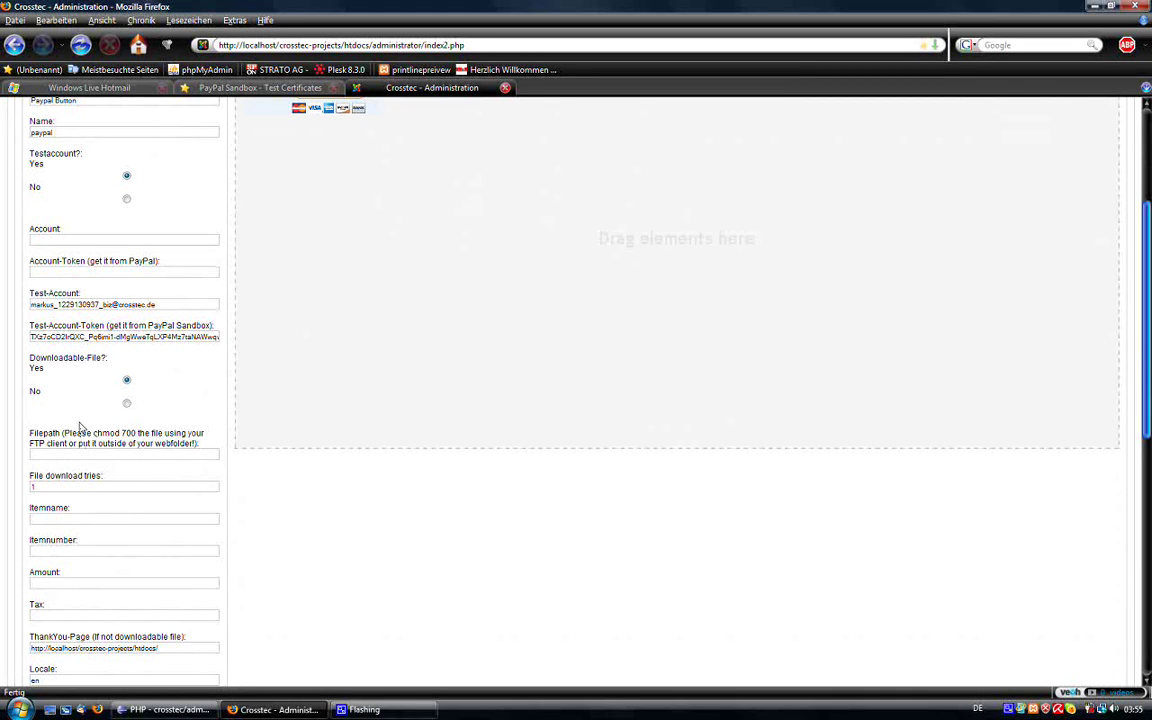
{"action": "left_click", "coordinate": [75, 452]}
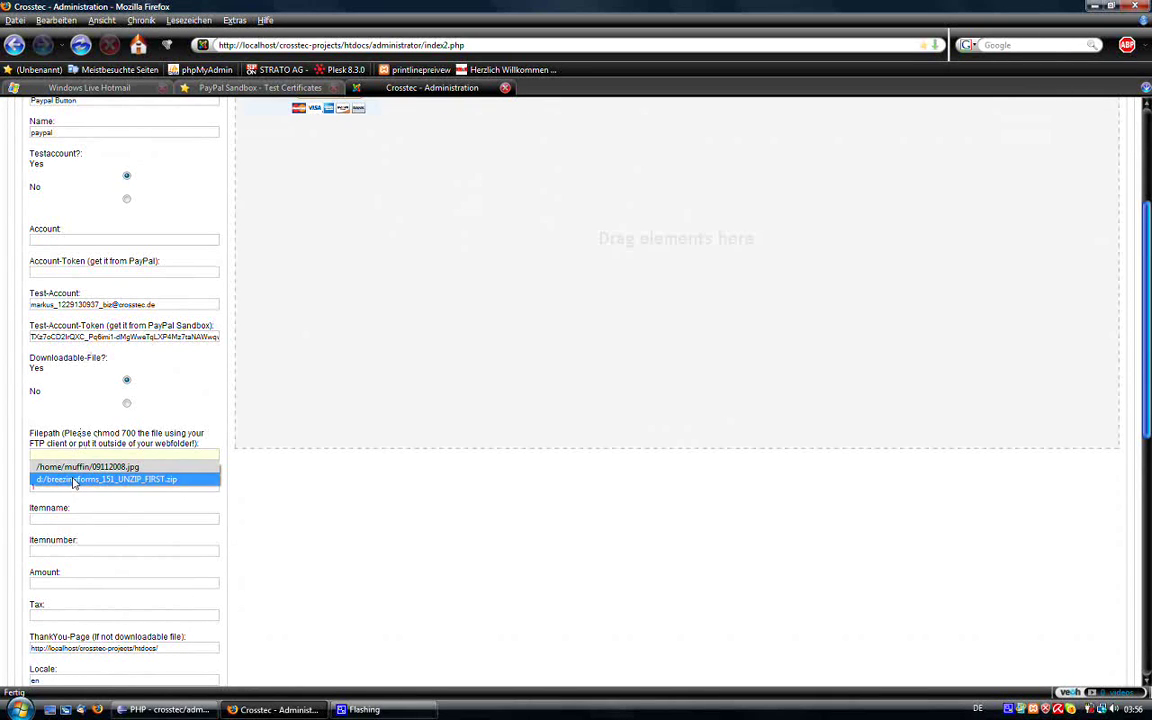
{"action": "left_click", "coordinate": [100, 479]}
{"action": "left_click_drag", "start_coordinate": [43, 457], "coordinate": [181, 453]}
{"action": "left_click", "coordinate": [181, 455]}
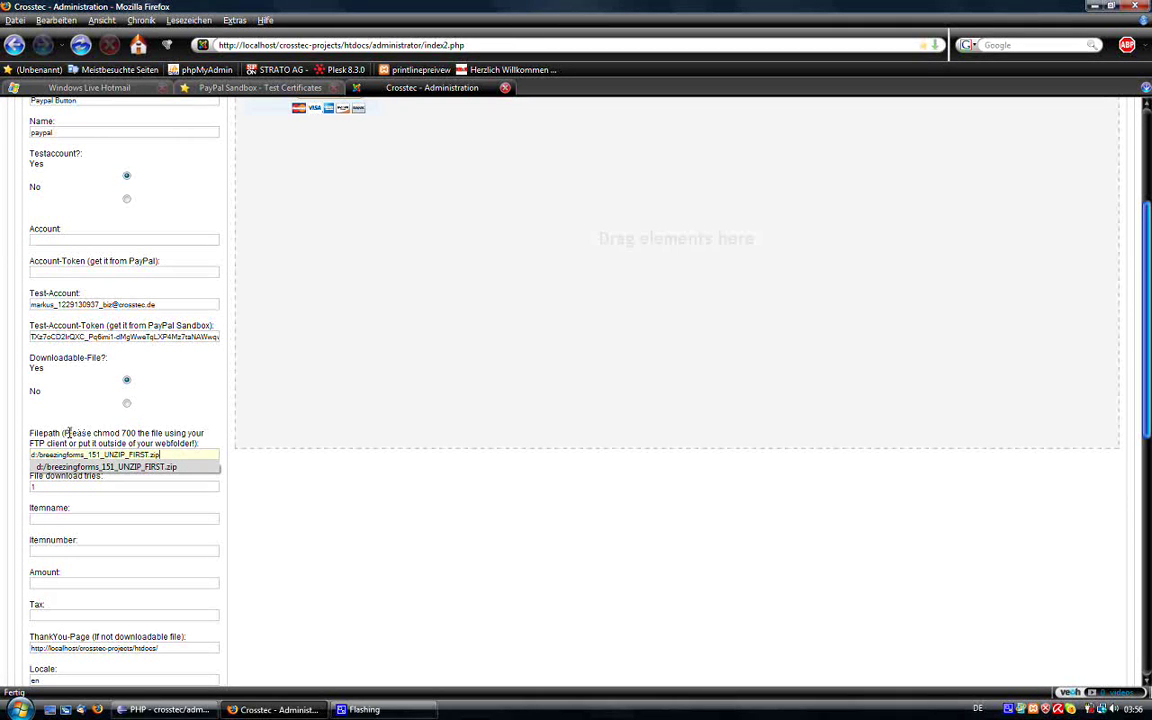
{"action": "left_click_drag", "start_coordinate": [70, 432], "coordinate": [82, 429]}
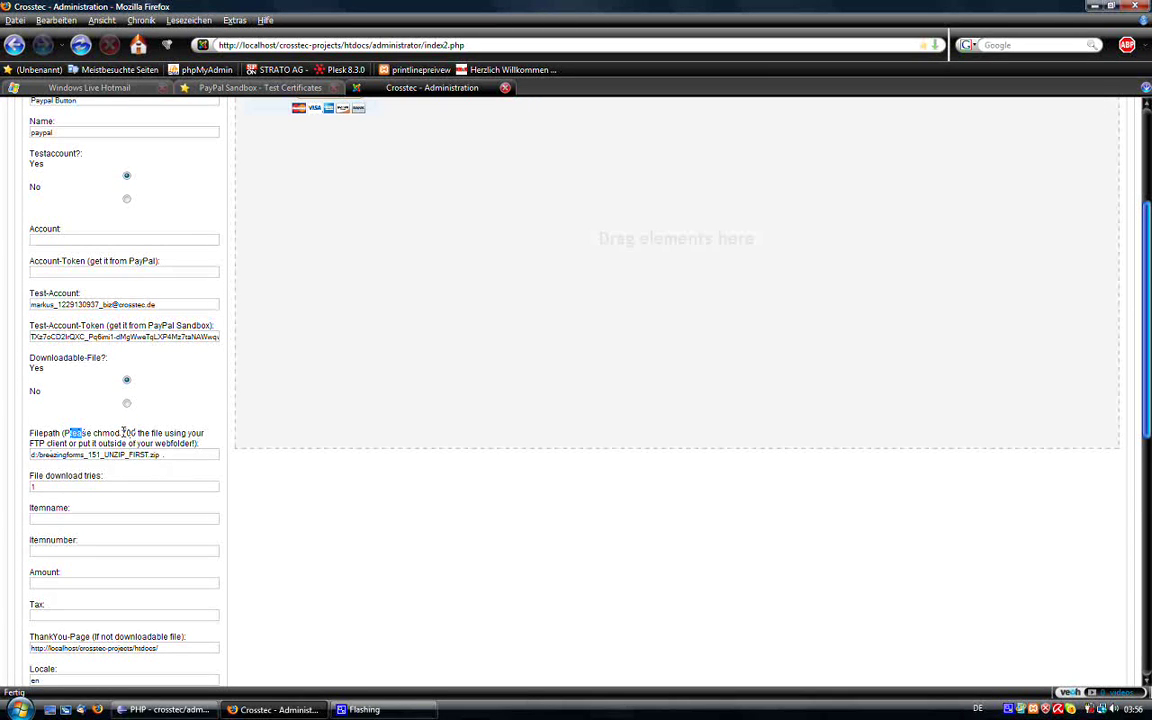
{"action": "left_click", "coordinate": [124, 434]}
{"action": "left_click_drag", "start_coordinate": [162, 455], "coordinate": [30, 455]}
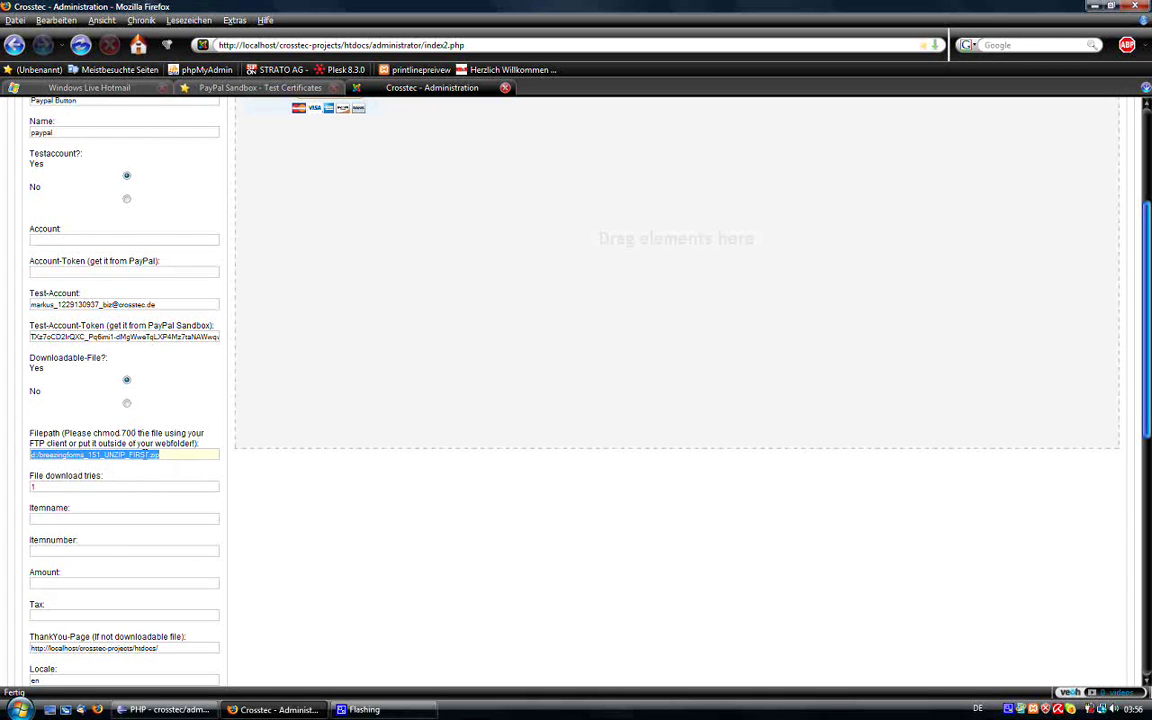
{"action": "left_click", "coordinate": [165, 455]}
{"action": "key", "text": "Down"}
{"action": "key", "text": "Return"}
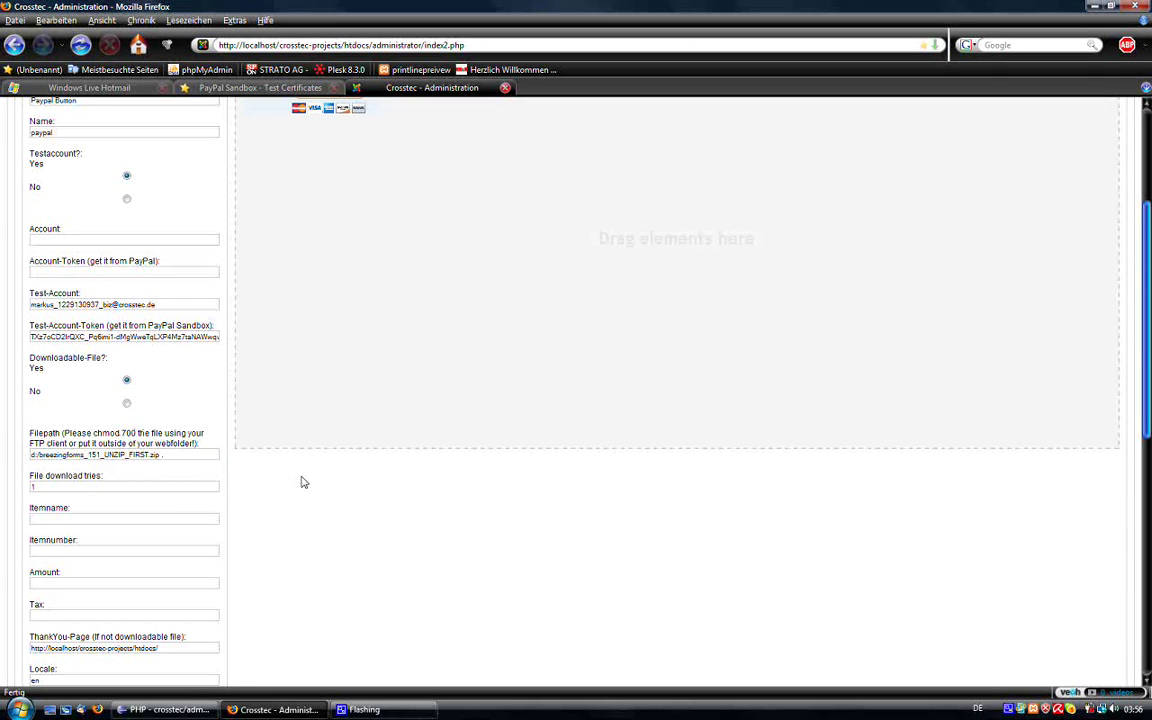
Step: Allow 3 download tries and set item name BF 1.5.1 with item number 1
{"action": "scroll", "coordinate": [172, 504], "scroll_direction": "down", "scroll_amount": 1}
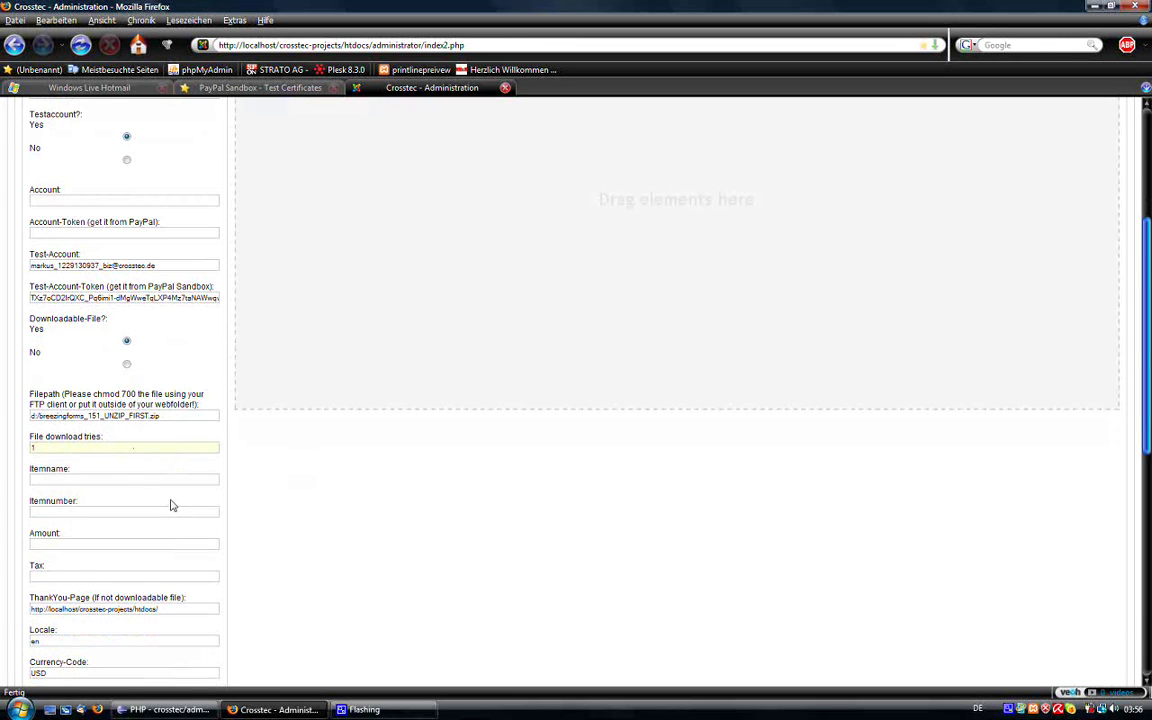
{"action": "double_click", "coordinate": [87, 447]}
{"action": "type", "text": "3"}
{"action": "left_click", "coordinate": [199, 452]}
{"action": "left_click", "coordinate": [54, 478]}
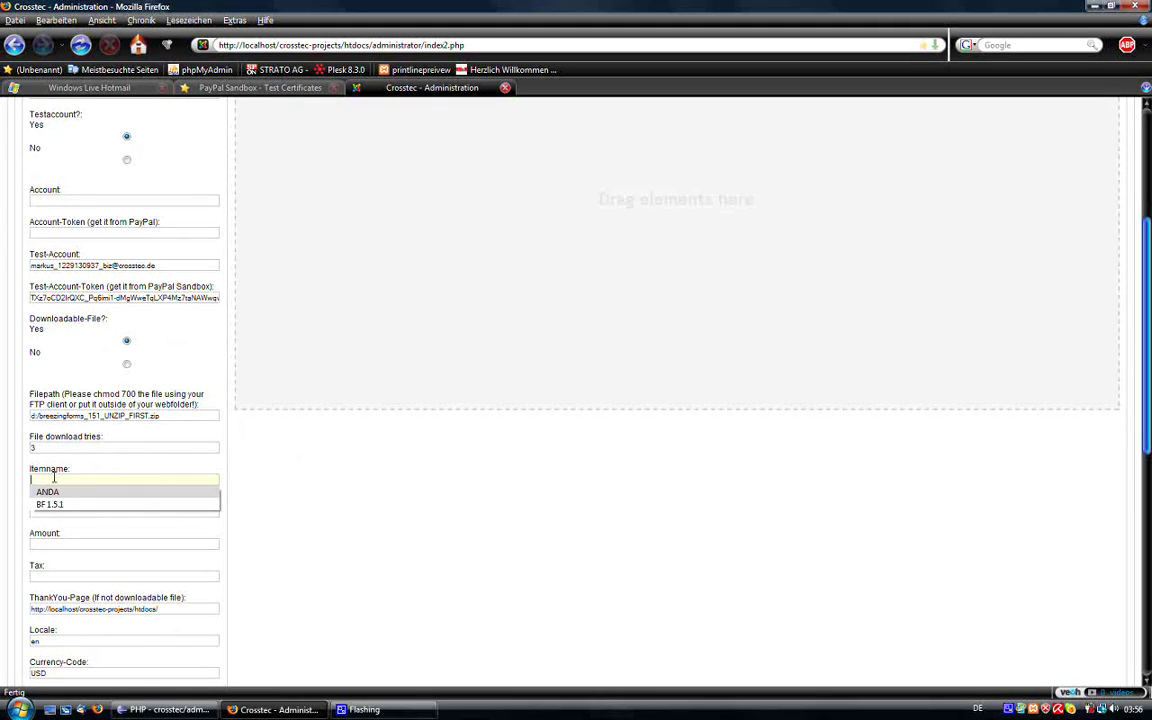
{"action": "left_click", "coordinate": [60, 504]}
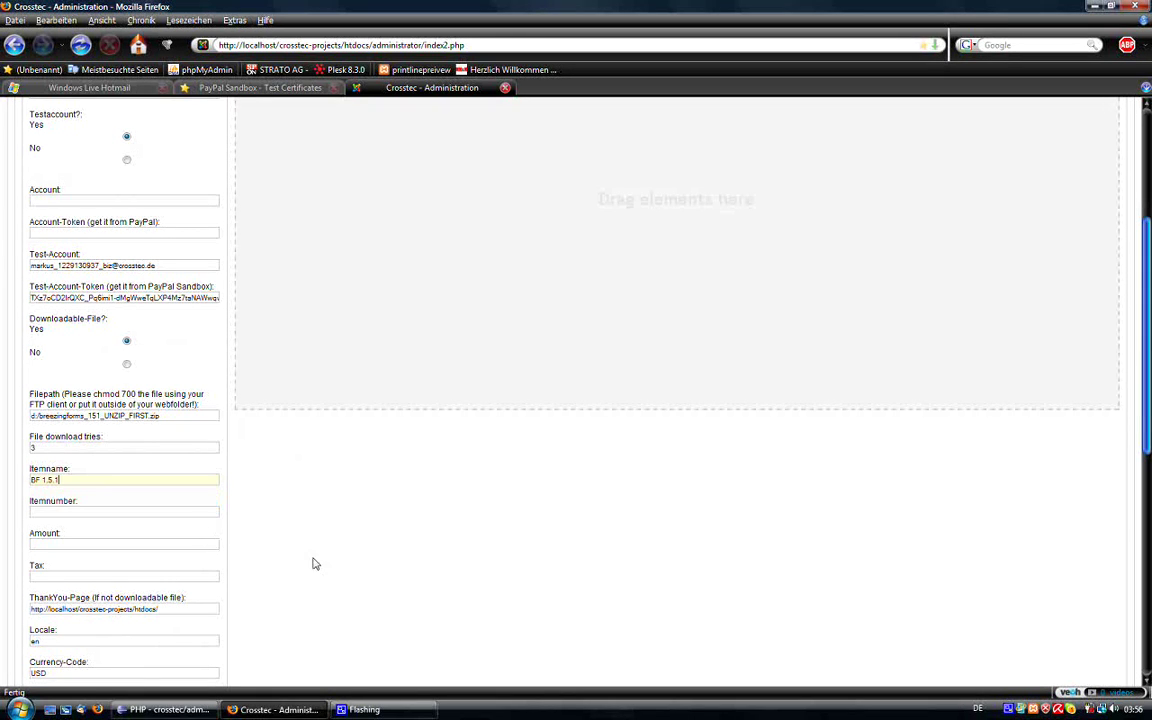
{"action": "left_click", "coordinate": [77, 484]}
{"action": "left_click", "coordinate": [414, 499]}
{"action": "double_click", "coordinate": [57, 507]}
{"action": "type", "text": "1"}
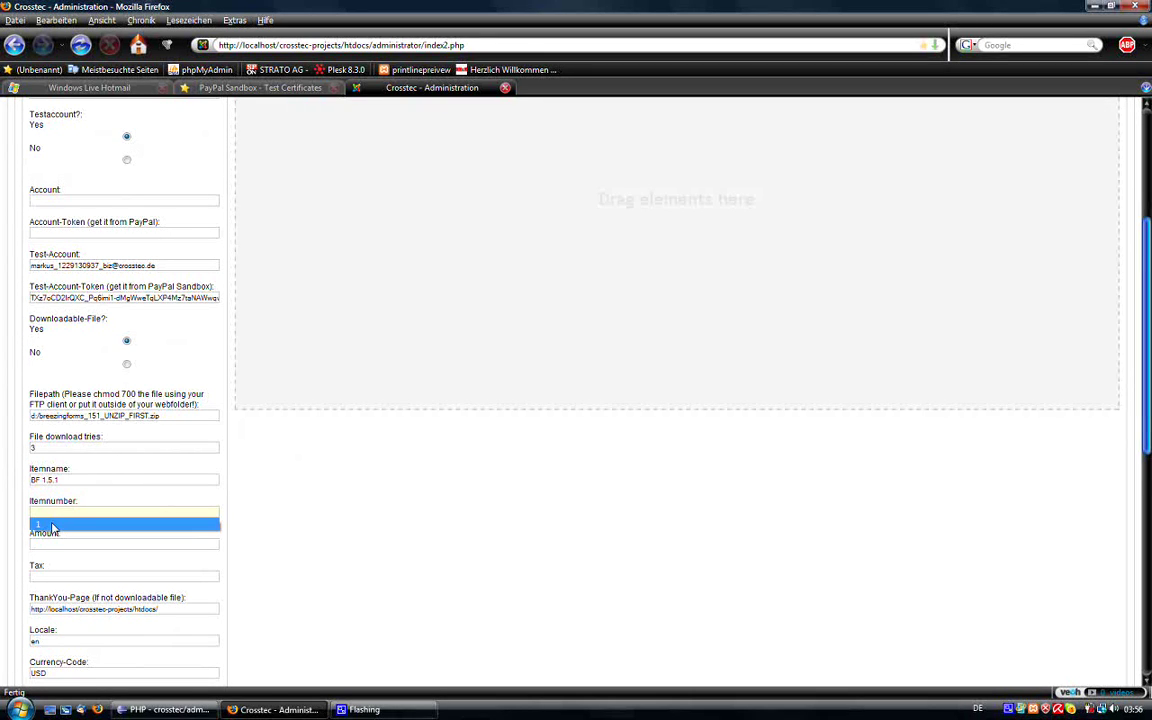
{"action": "key", "text": "Escape"}
Step: Enter Amount 5 and Tax 0, and add a trailing / to the ThankYou-Page URL
{"action": "scroll", "coordinate": [292, 562], "scroll_direction": "down", "scroll_amount": 1}
{"action": "left_click", "coordinate": [101, 466]}
{"action": "type", "text": "5"}
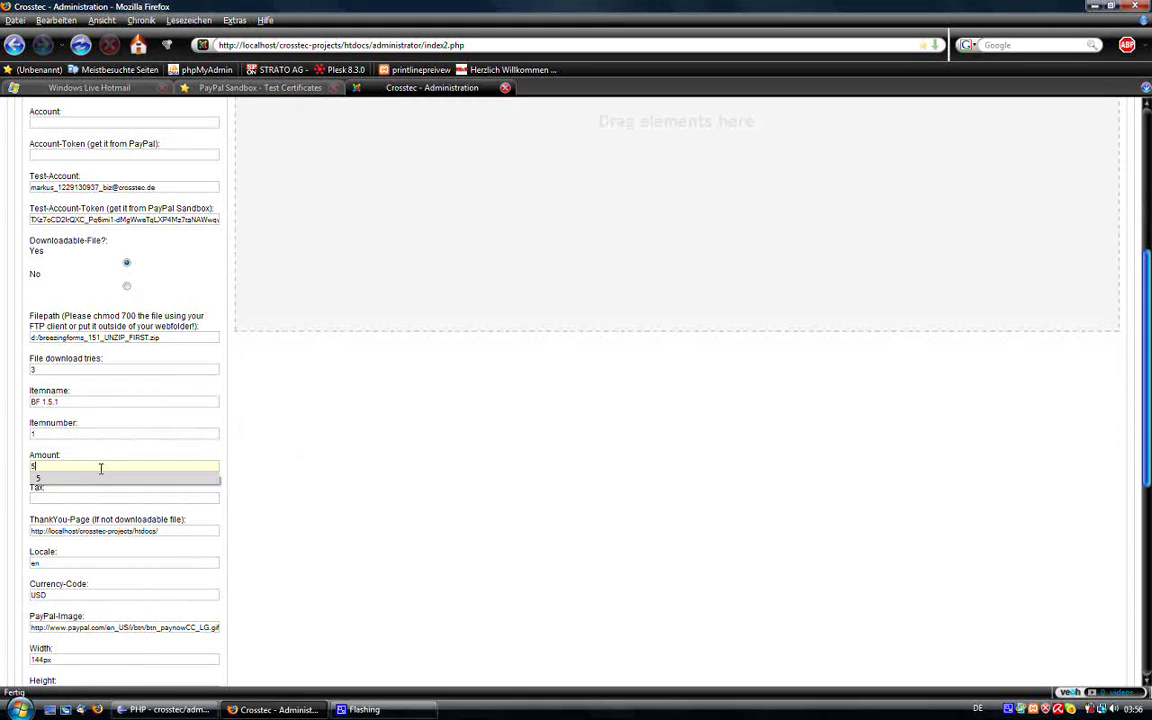
{"action": "left_click", "coordinate": [300, 440]}
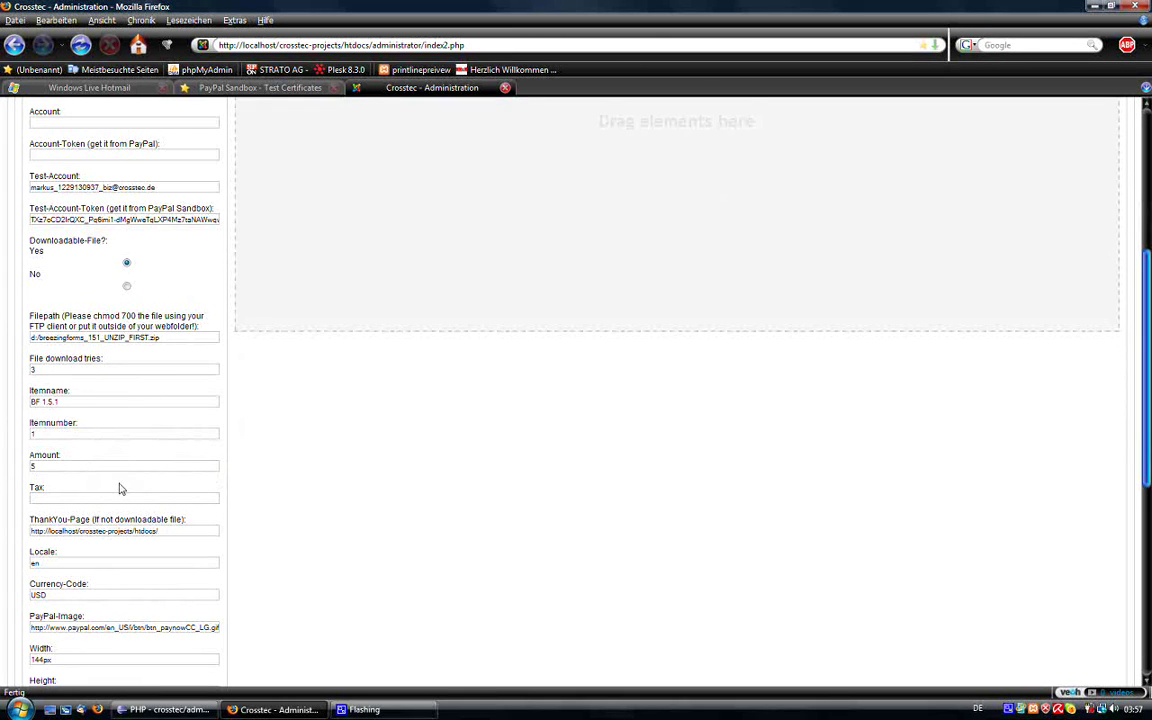
{"action": "scroll", "coordinate": [131, 489], "scroll_direction": "down", "scroll_amount": 1}
{"action": "type", "text": "0"}
{"action": "triple_click", "coordinate": [168, 505]}
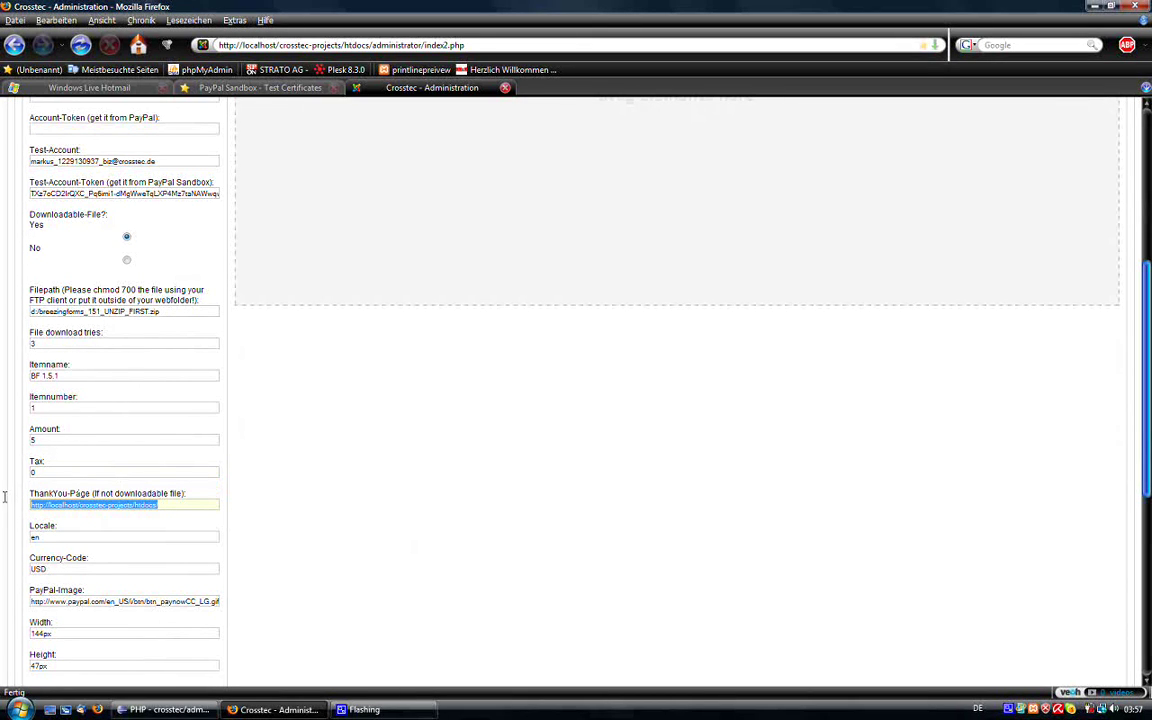
{"action": "left_click", "coordinate": [180, 504]}
{"action": "type", "text": "/"}
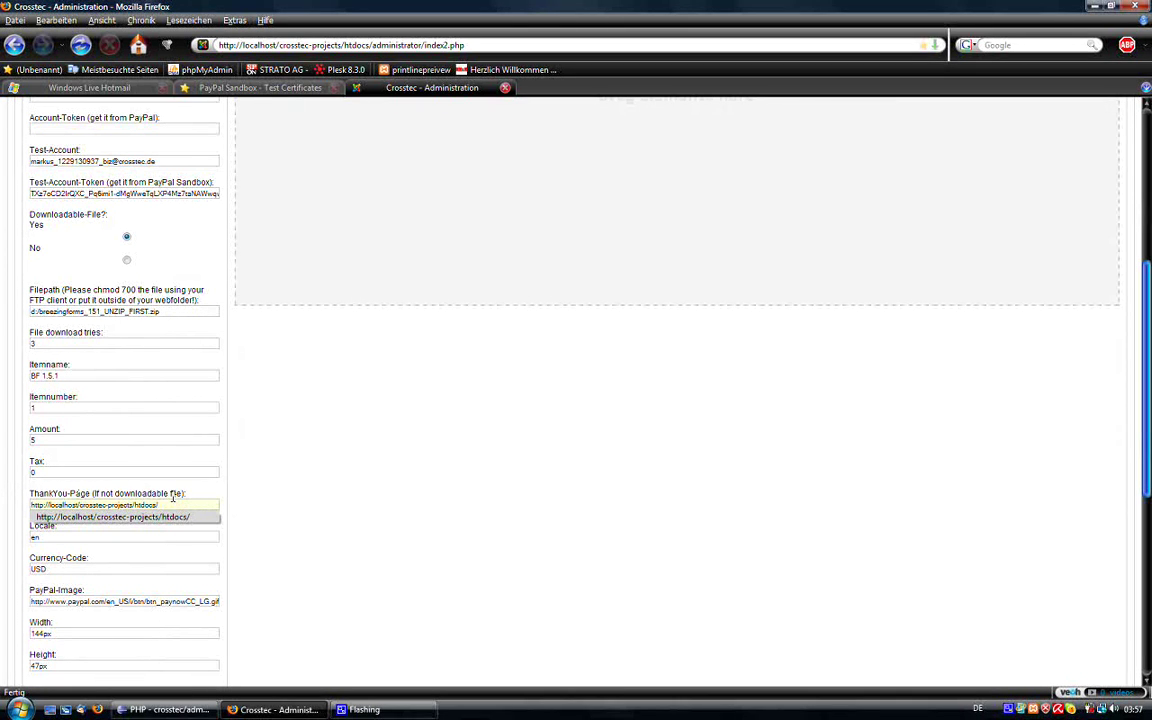
{"action": "scroll", "coordinate": [195, 355], "scroll_direction": "up", "scroll_amount": 1}
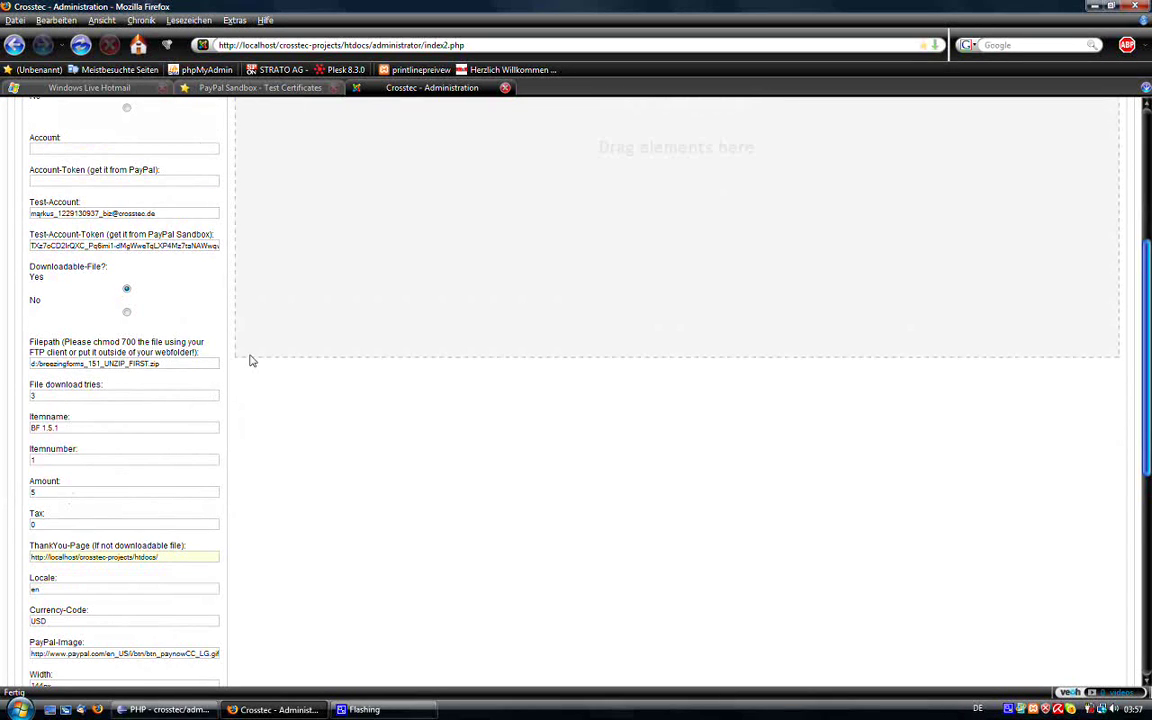
{"action": "scroll", "coordinate": [183, 458], "scroll_direction": "down", "scroll_amount": 3}
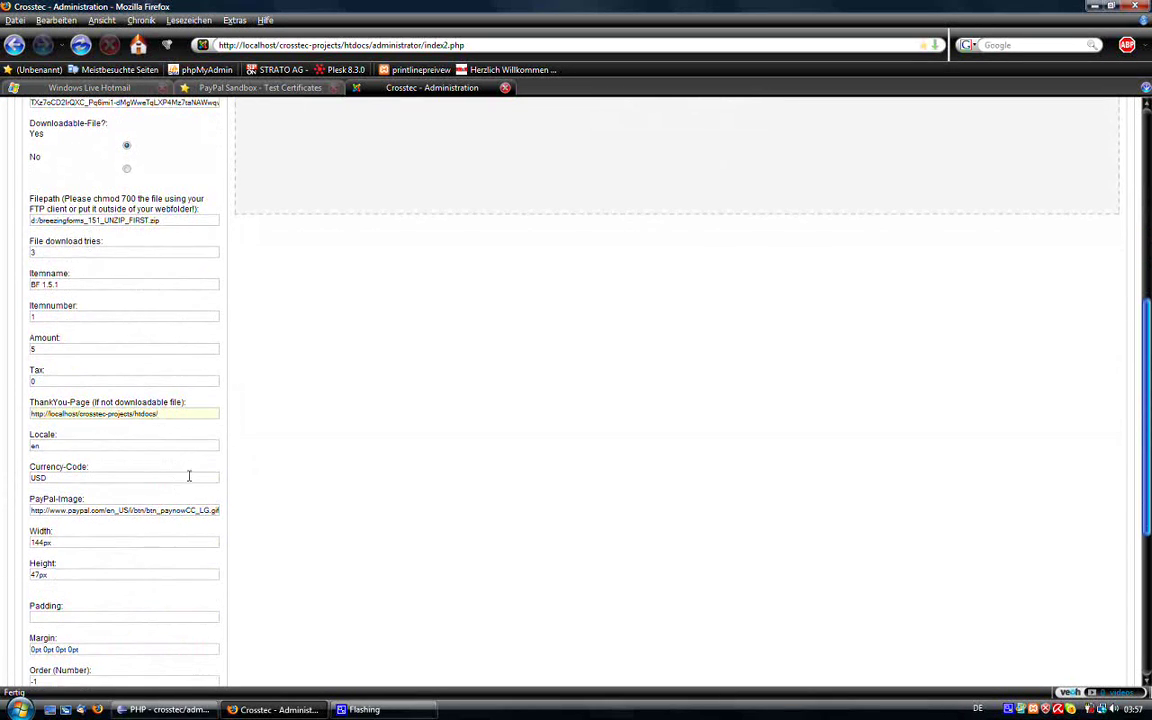
{"action": "scroll", "coordinate": [128, 242], "scroll_direction": "up", "scroll_amount": 3}
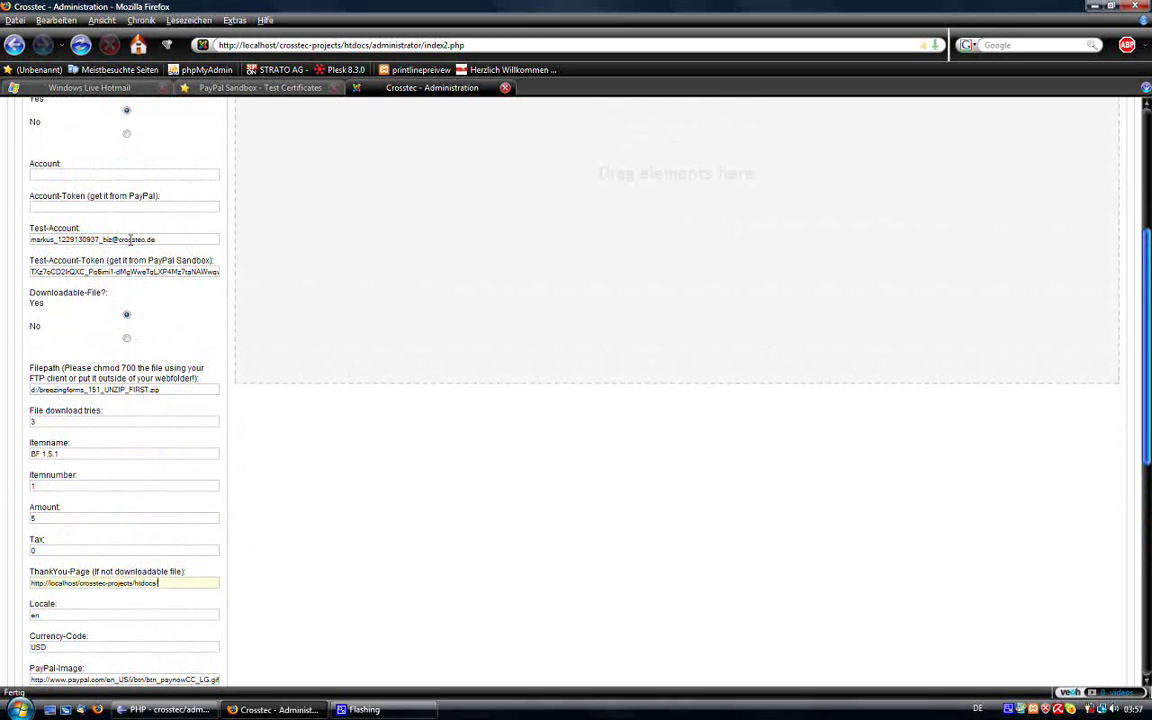
{"action": "scroll", "coordinate": [195, 400], "scroll_direction": "down", "scroll_amount": 3}
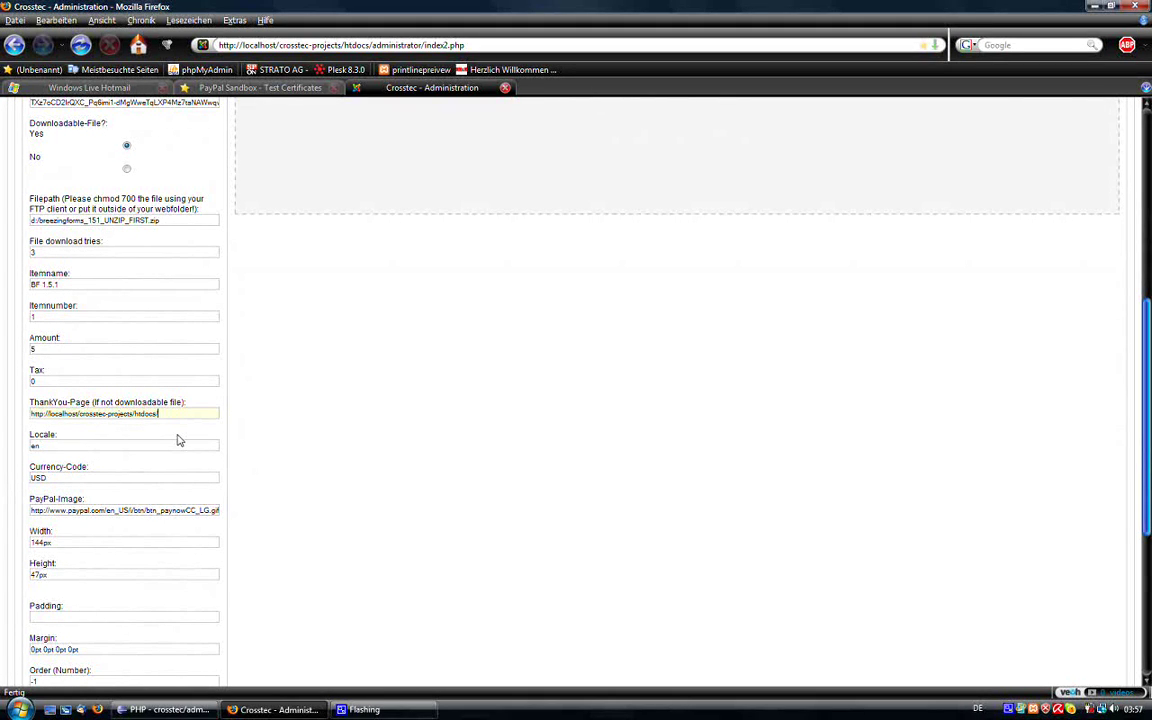
{"action": "scroll", "coordinate": [200, 470], "scroll_direction": "down", "scroll_amount": 2}
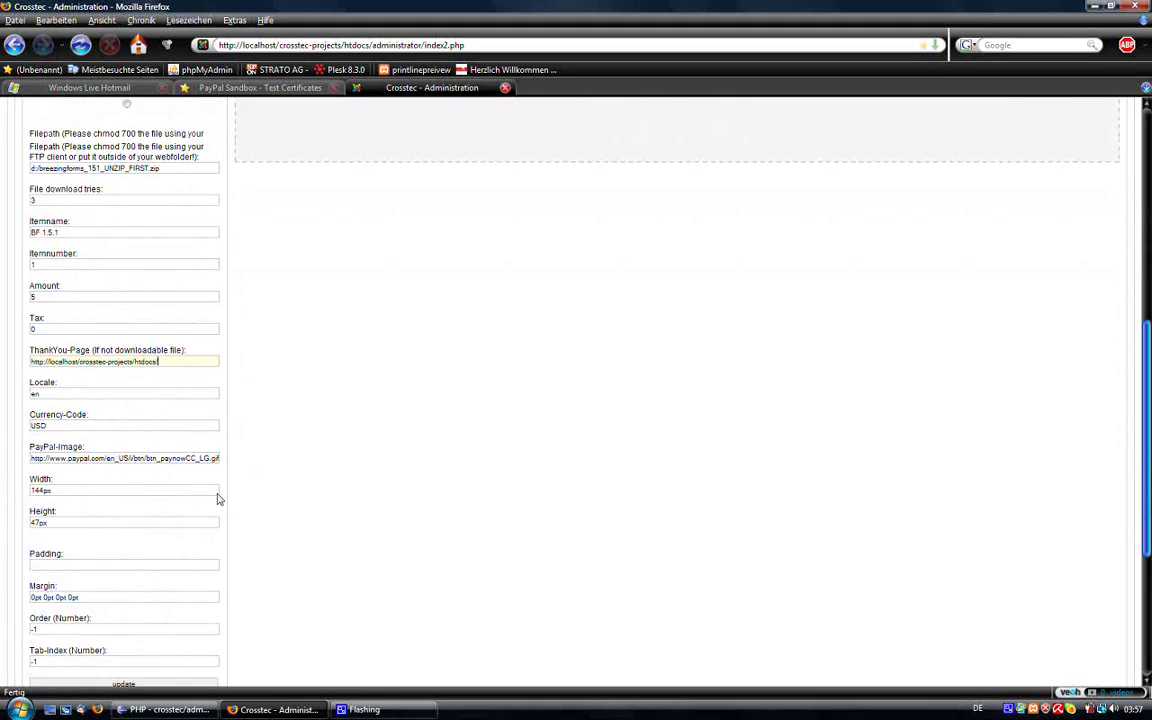
{"action": "scroll", "coordinate": [200, 470], "scroll_direction": "up", "scroll_amount": 2}
{"action": "type", "text": "/"}
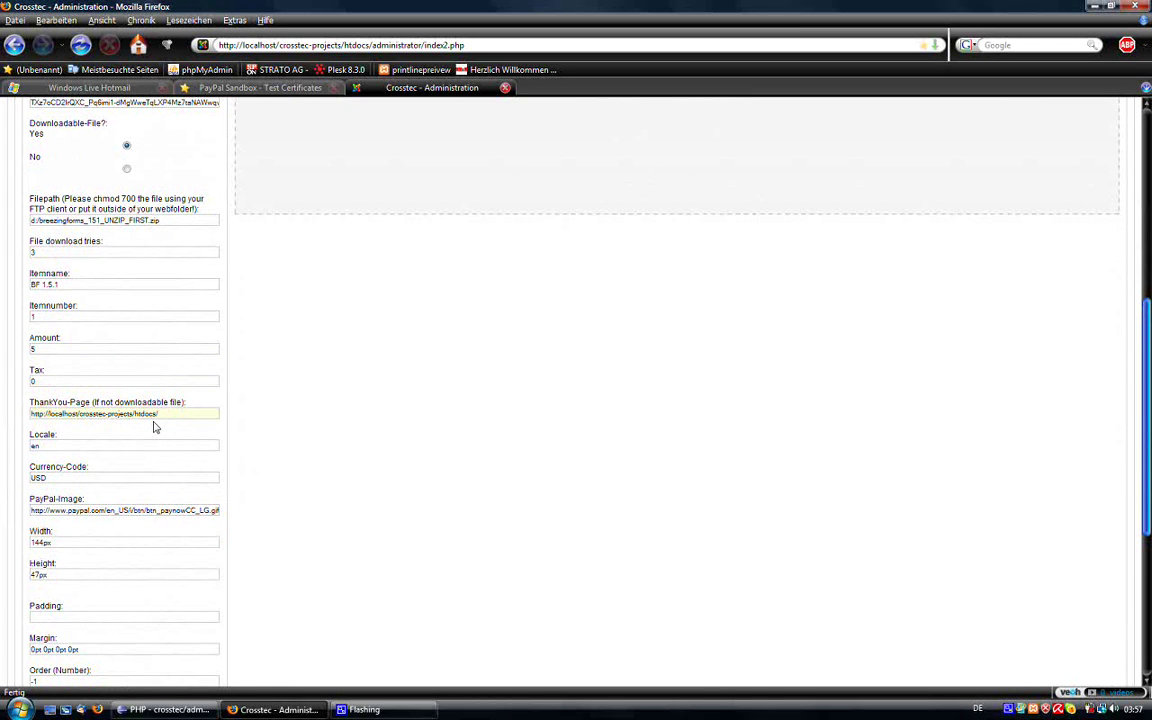
{"action": "triple_click", "coordinate": [160, 414]}
{"action": "scroll", "coordinate": [368, 432], "scroll_direction": "up", "scroll_amount": 8}
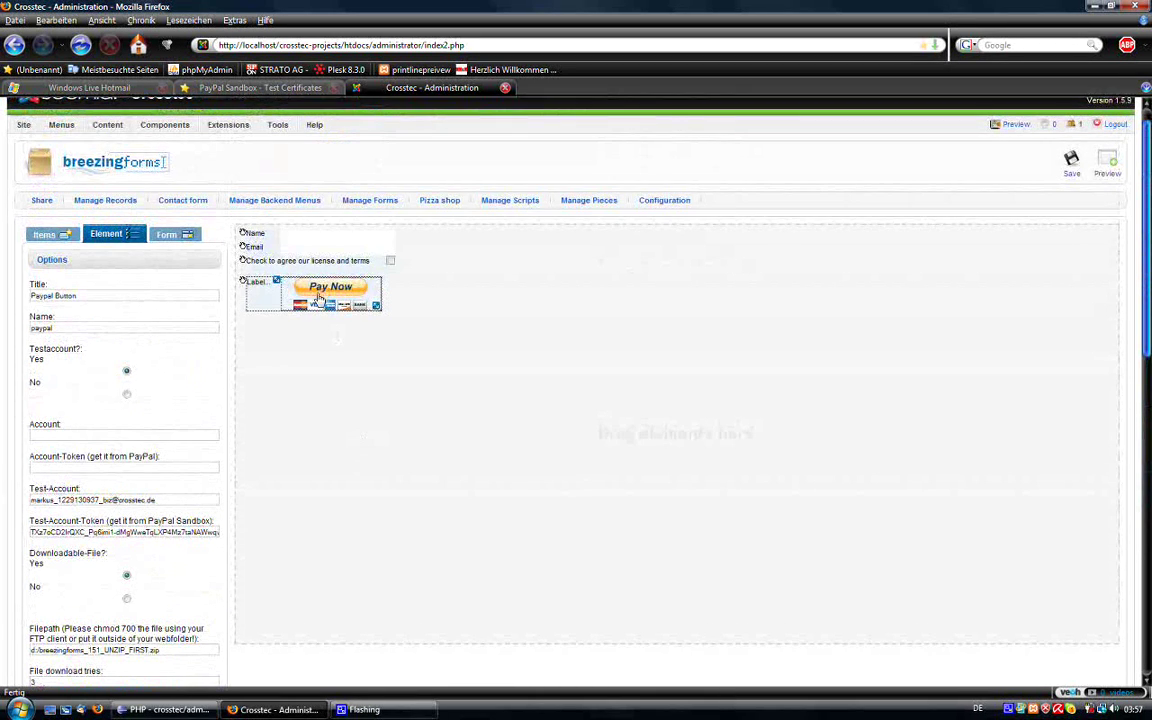
{"action": "left_click_drag", "start_coordinate": [303, 285], "coordinate": [307, 318]}
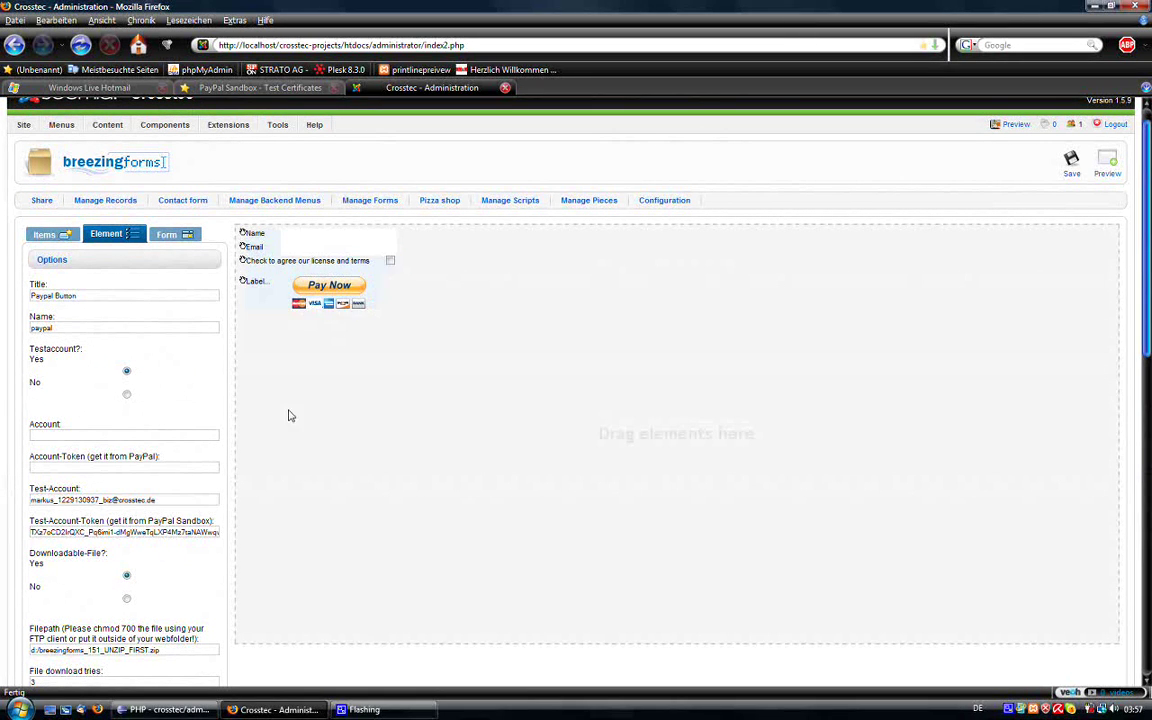
{"action": "scroll", "coordinate": [296, 419], "scroll_direction": "down", "scroll_amount": 3}
{"action": "scroll", "coordinate": [244, 406], "scroll_direction": "down", "scroll_amount": 6}
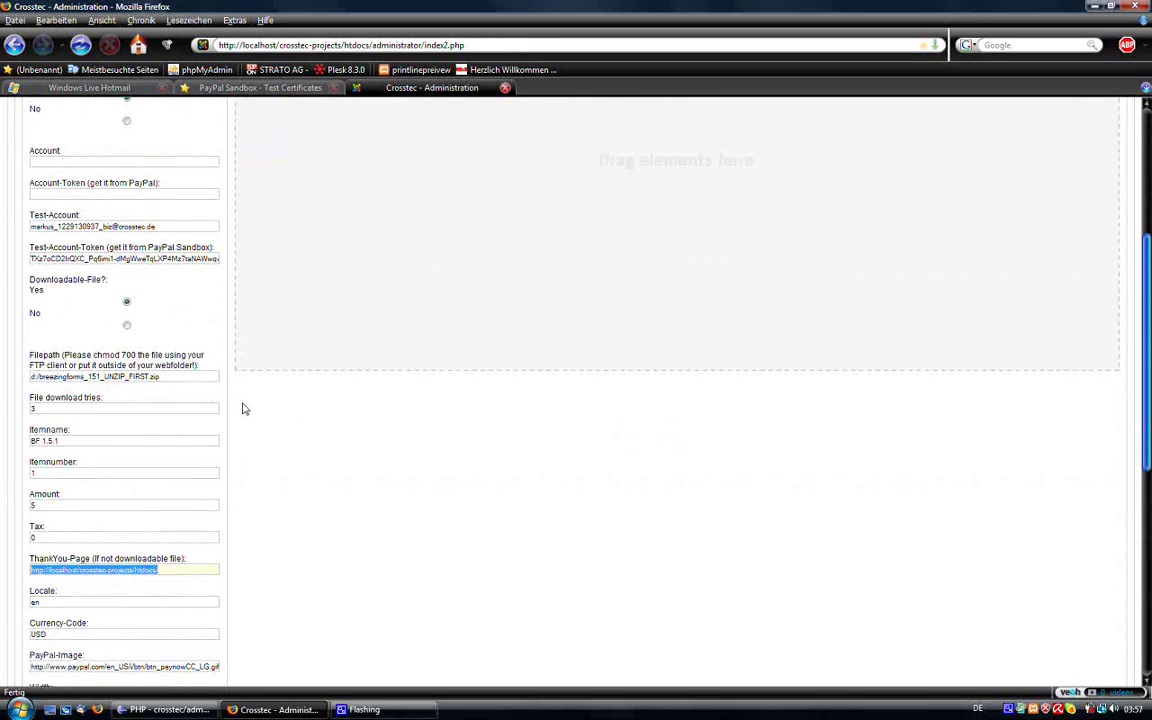
{"action": "scroll", "coordinate": [205, 415], "scroll_direction": "up", "scroll_amount": 4}
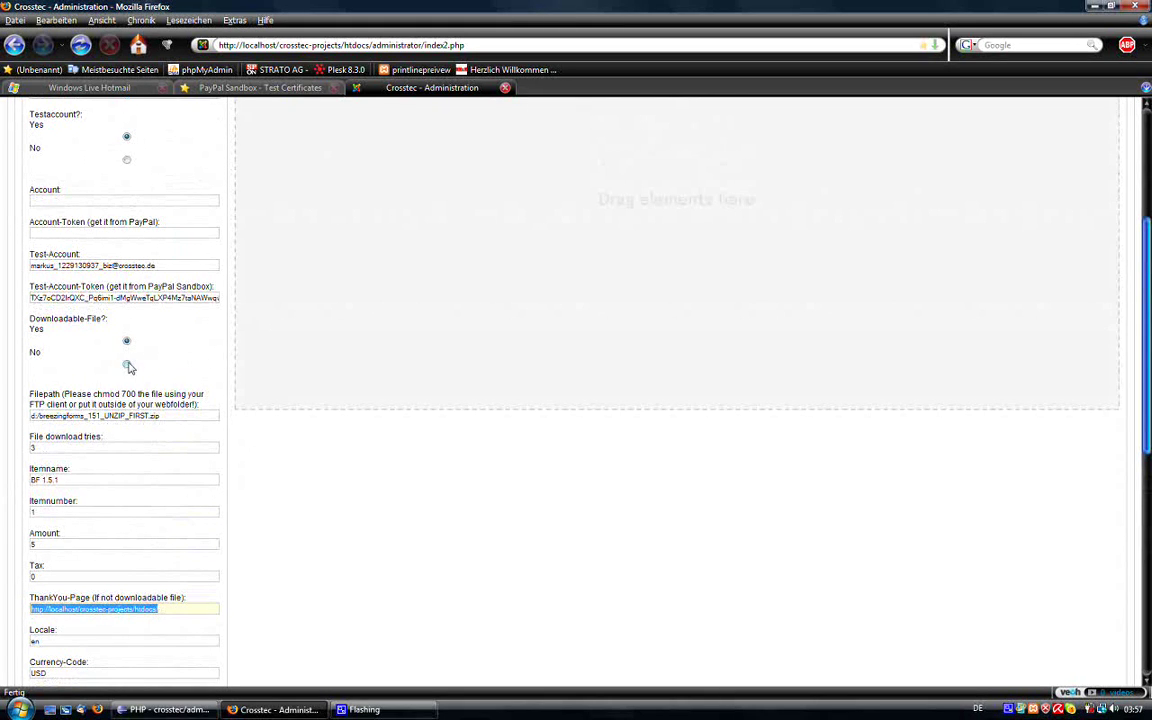
{"action": "left_click", "coordinate": [126, 363]}
{"action": "scroll", "coordinate": [110, 300], "scroll_direction": "down", "scroll_amount": 4}
{"action": "scroll", "coordinate": [108, 291], "scroll_direction": "down", "scroll_amount": 2}
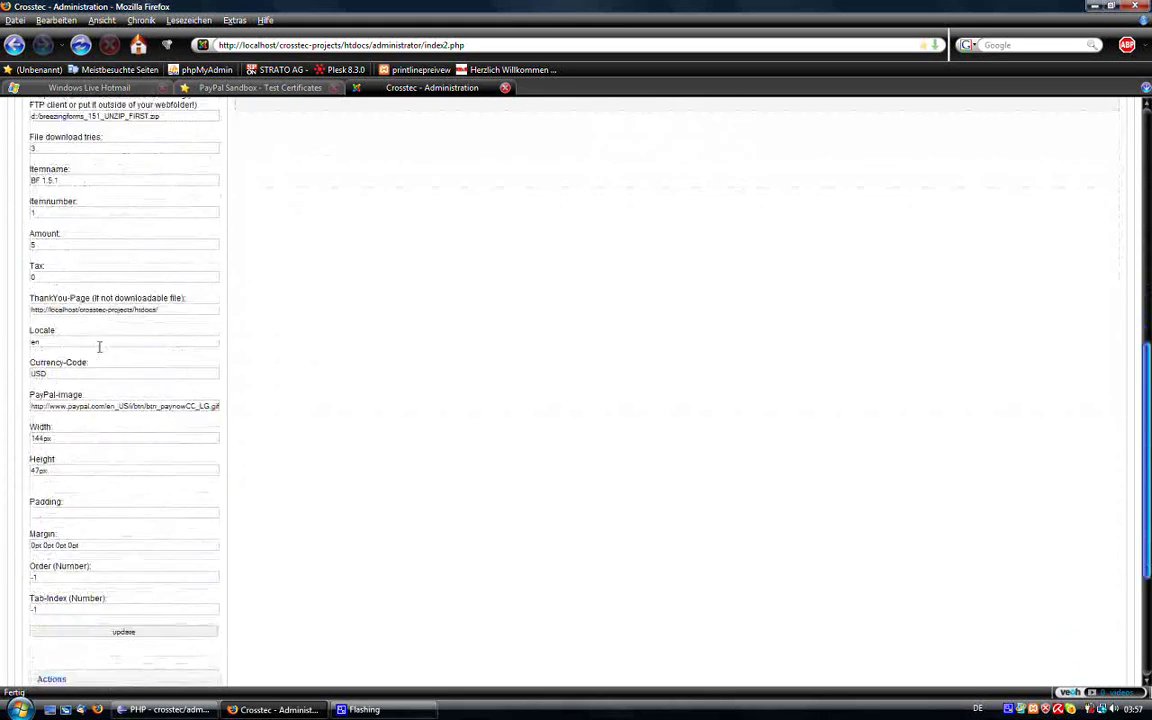
{"action": "scroll", "coordinate": [105, 224], "scroll_direction": "up", "scroll_amount": 1}
{"action": "scroll", "coordinate": [105, 262], "scroll_direction": "up", "scroll_amount": 1}
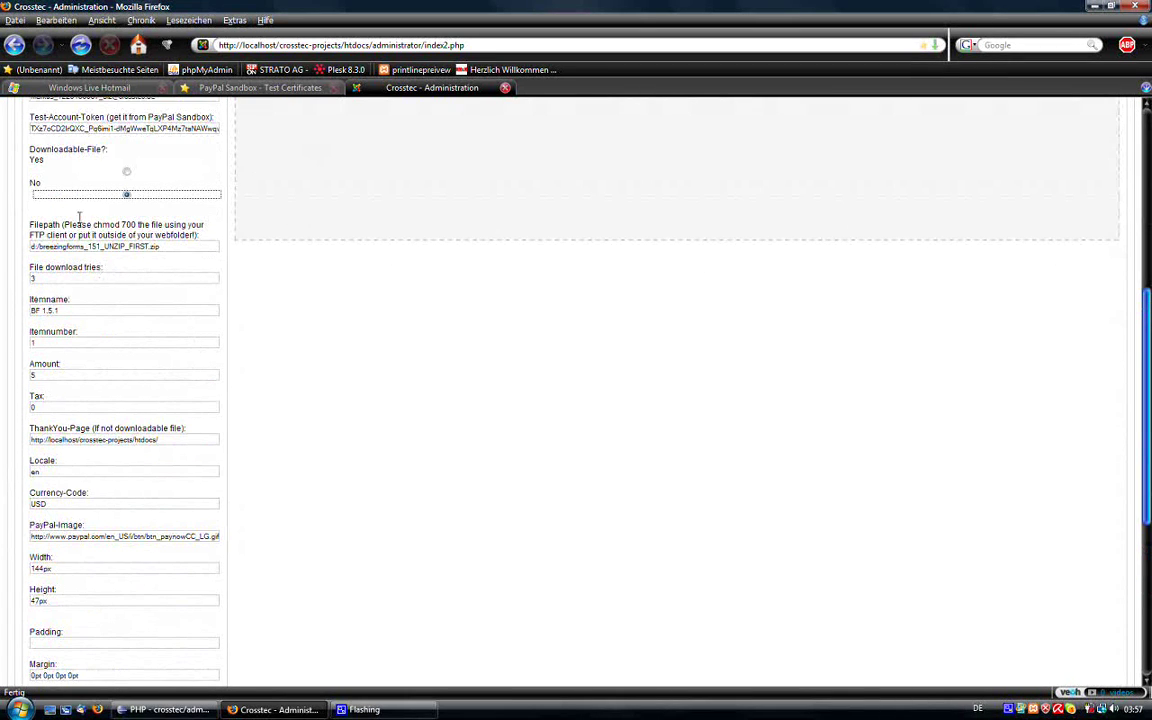
{"action": "scroll", "coordinate": [102, 320], "scroll_direction": "down", "scroll_amount": 1}
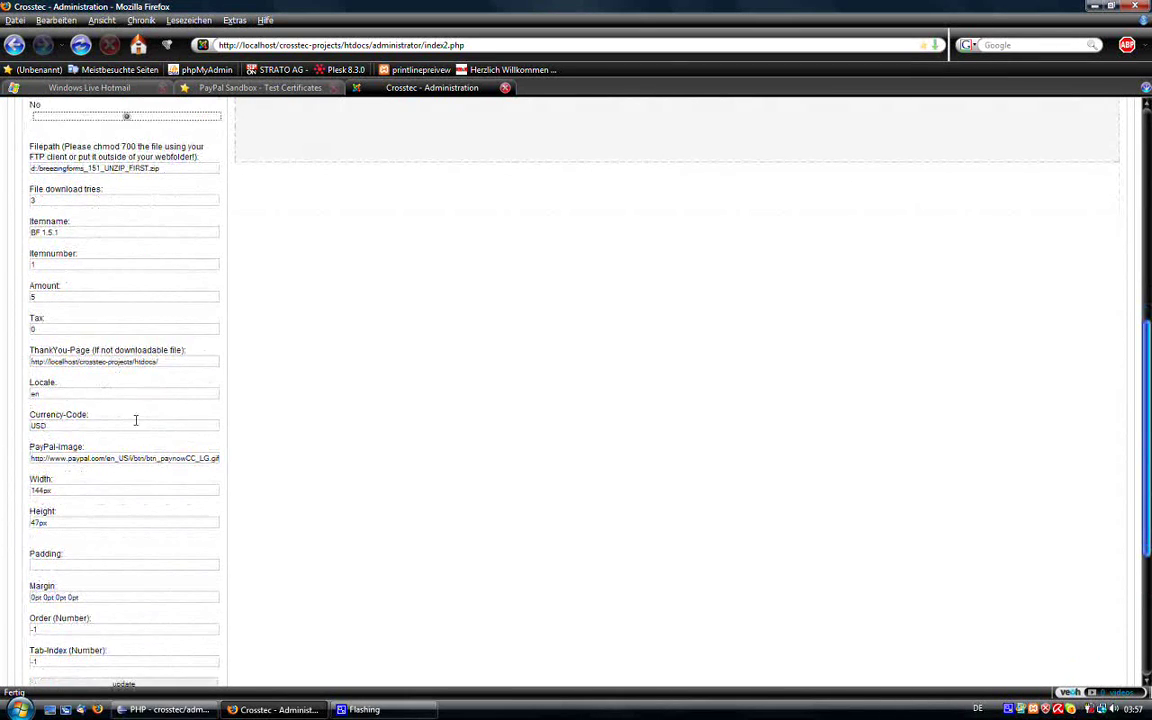
{"action": "scroll", "coordinate": [75, 386], "scroll_direction": "up", "scroll_amount": 2}
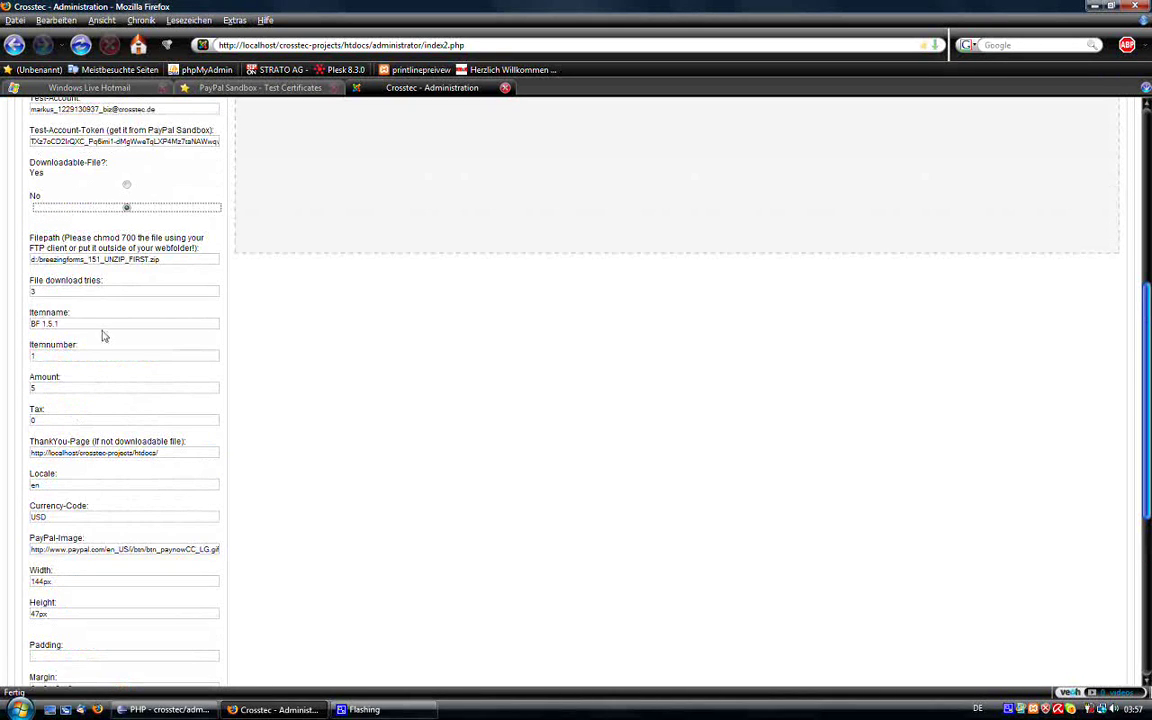
{"action": "left_click", "coordinate": [127, 185]}
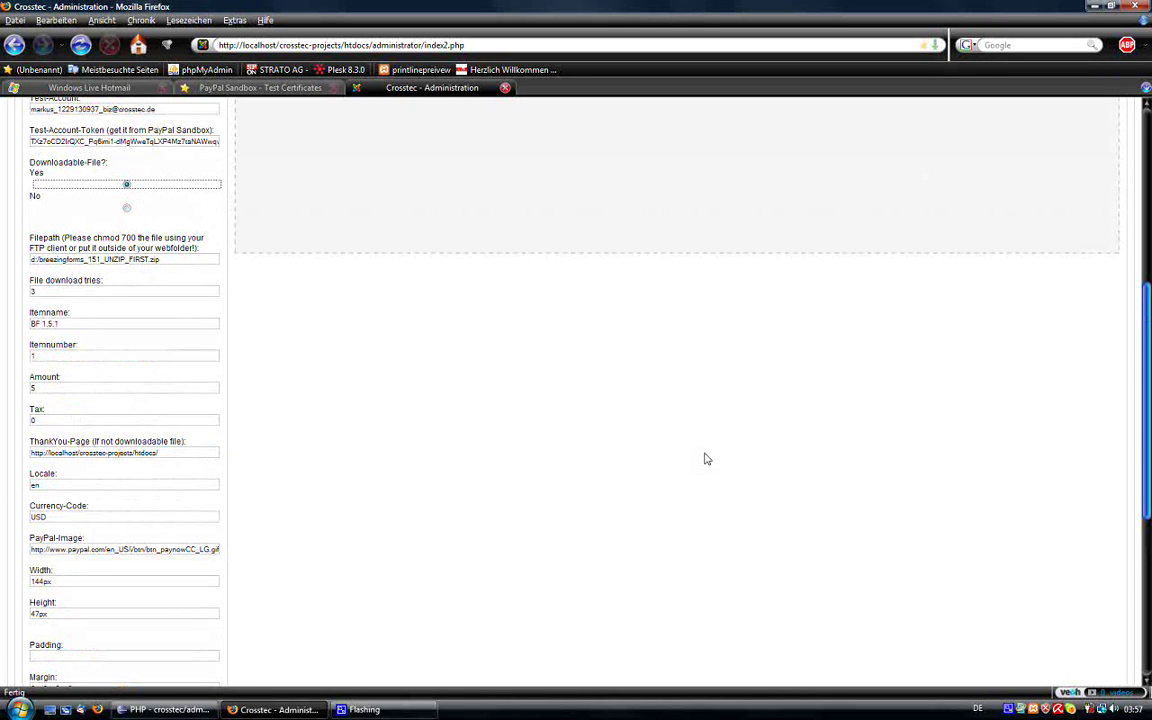
{"action": "scroll", "coordinate": [566, 434], "scroll_direction": "down", "scroll_amount": 3}
{"action": "scroll", "coordinate": [262, 386], "scroll_direction": "down", "scroll_amount": 2}
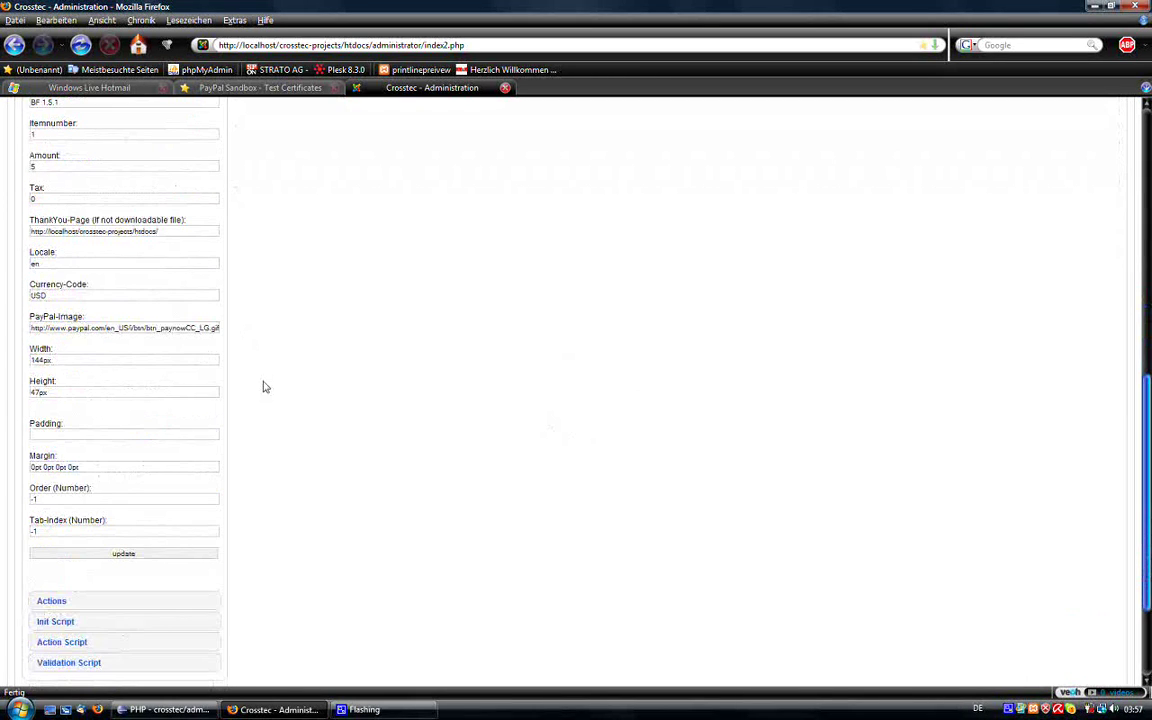
{"action": "left_click", "coordinate": [100, 250]}
{"action": "scroll", "coordinate": [112, 273], "scroll_direction": "up", "scroll_amount": 3}
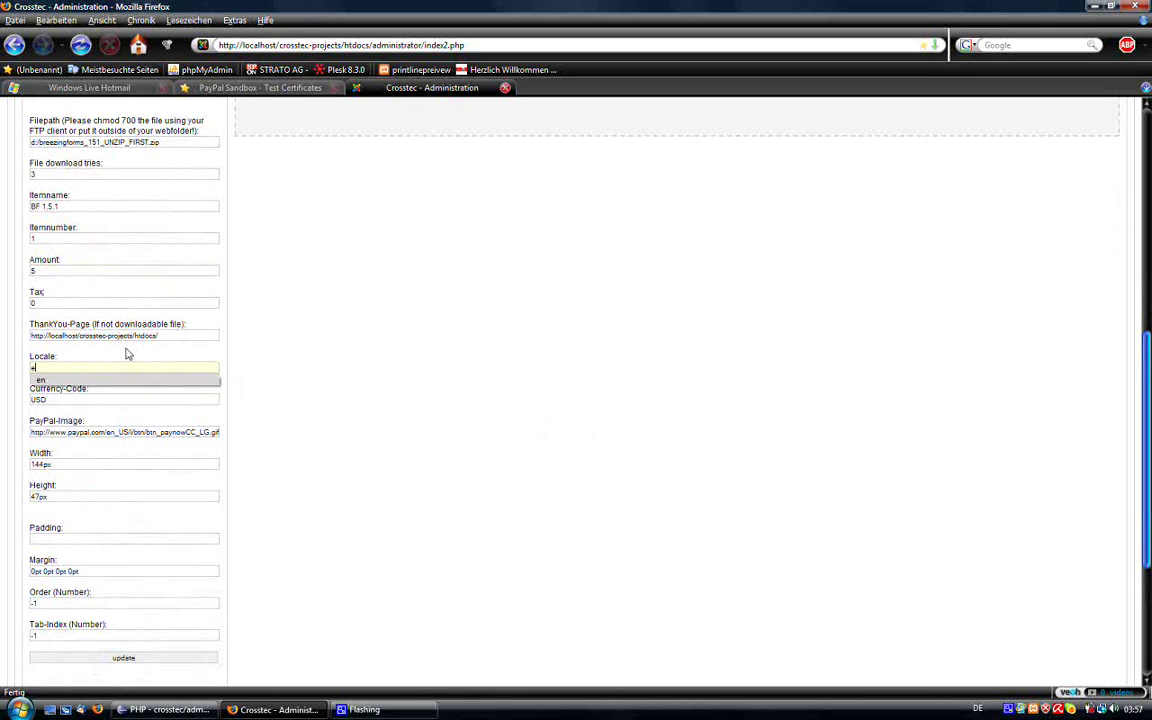
{"action": "type", "text": "en"}
{"action": "left_click", "coordinate": [74, 405]}
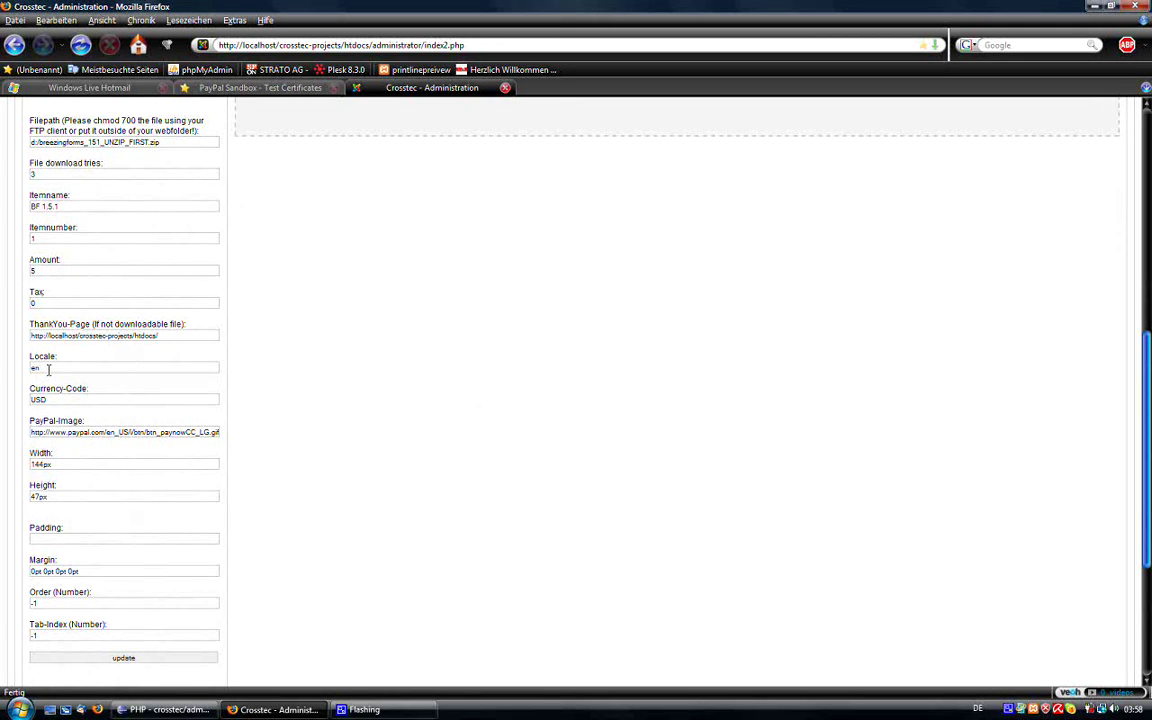
{"action": "left_click", "coordinate": [48, 369]}
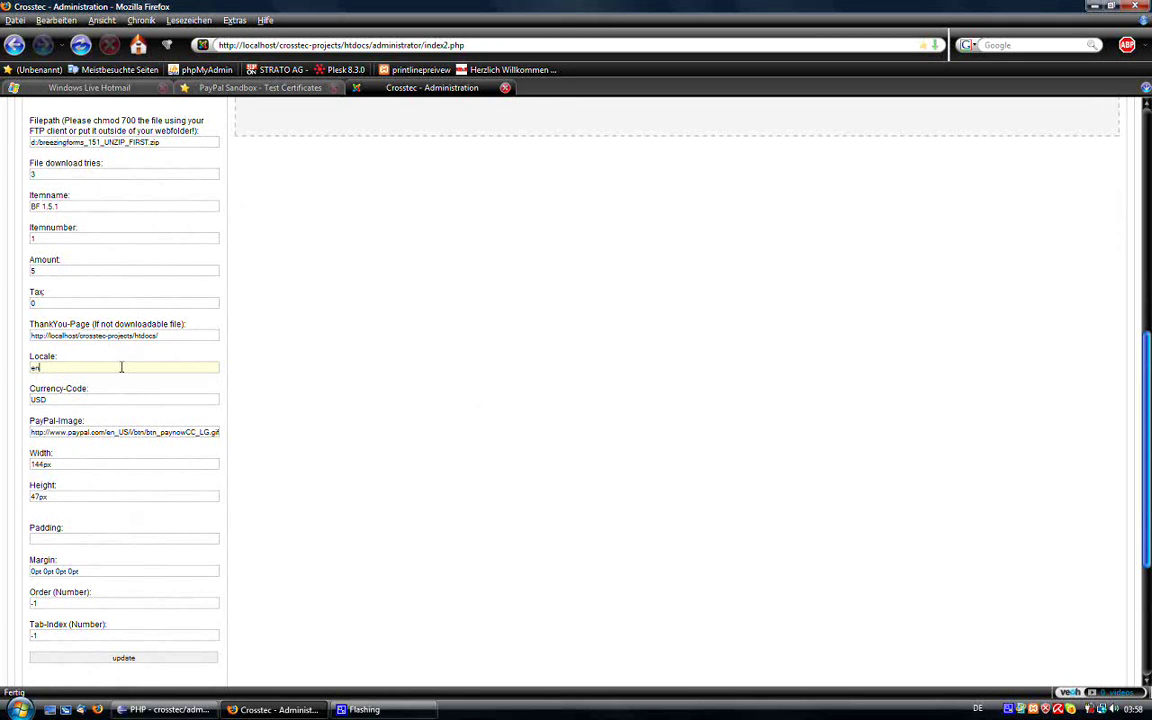
{"action": "left_click", "coordinate": [82, 398]}
{"action": "left_click_drag", "start_coordinate": [83, 397], "coordinate": [2, 398]}
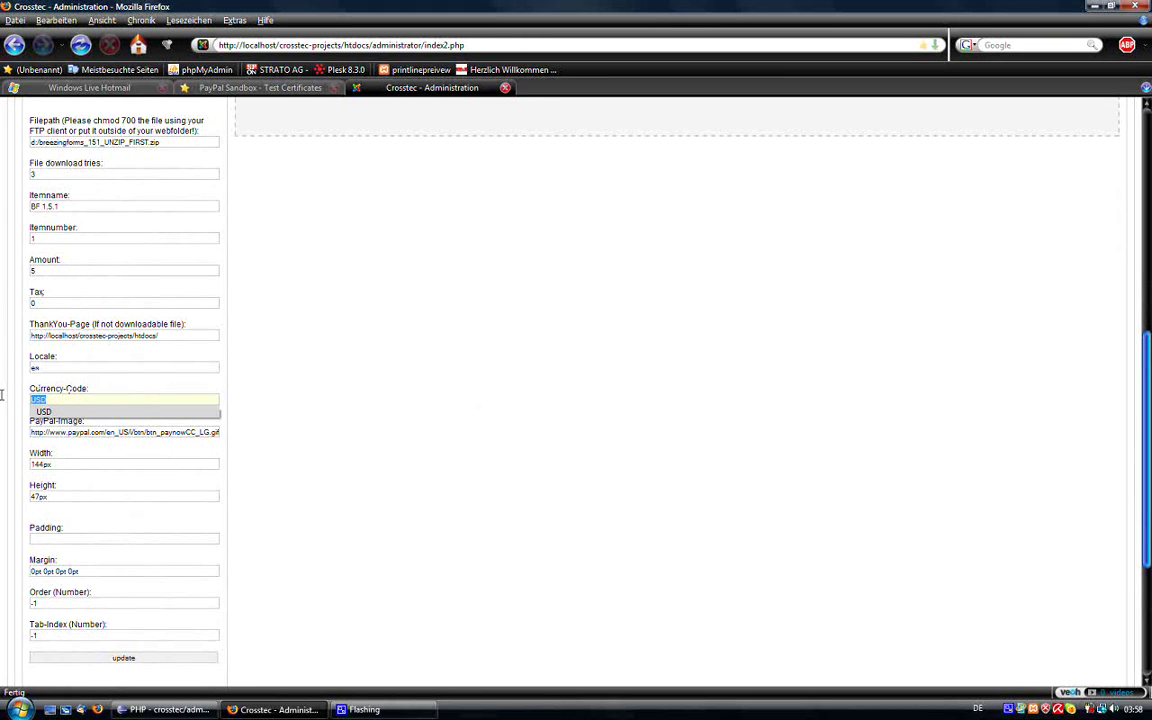
{"action": "type", "text": "EUR"}
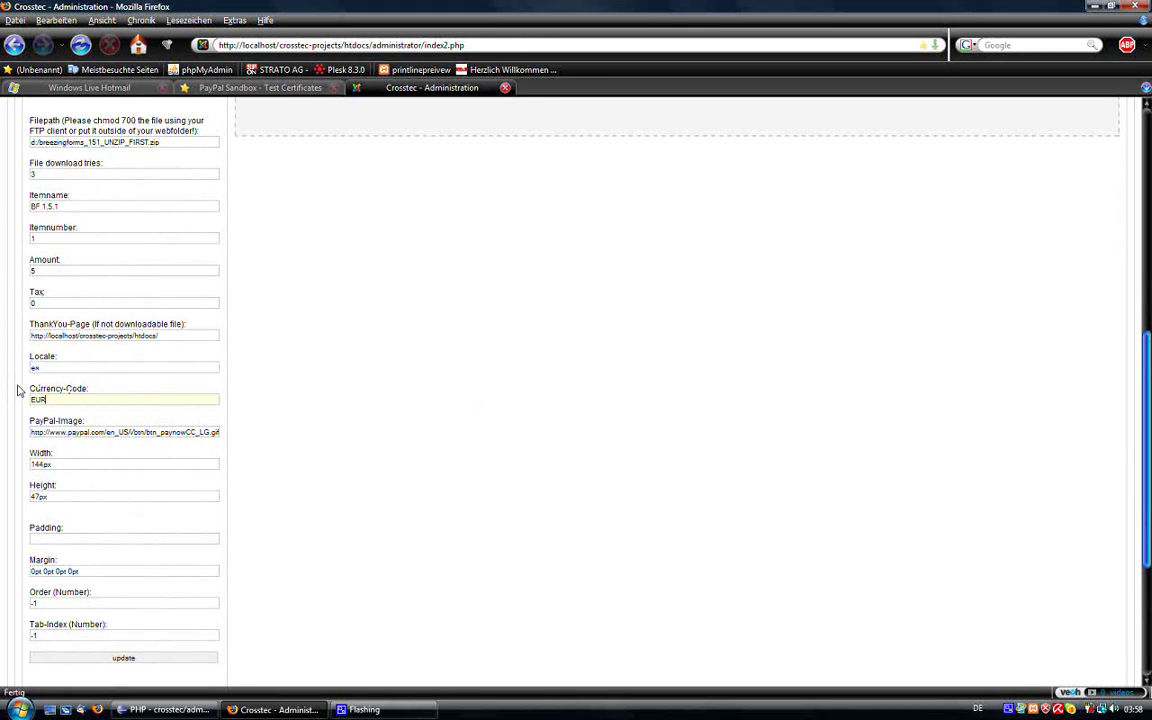
{"action": "key", "text": "BackSpace"}
{"action": "key", "text": "BackSpace"}
{"action": "type", "text": "U"}
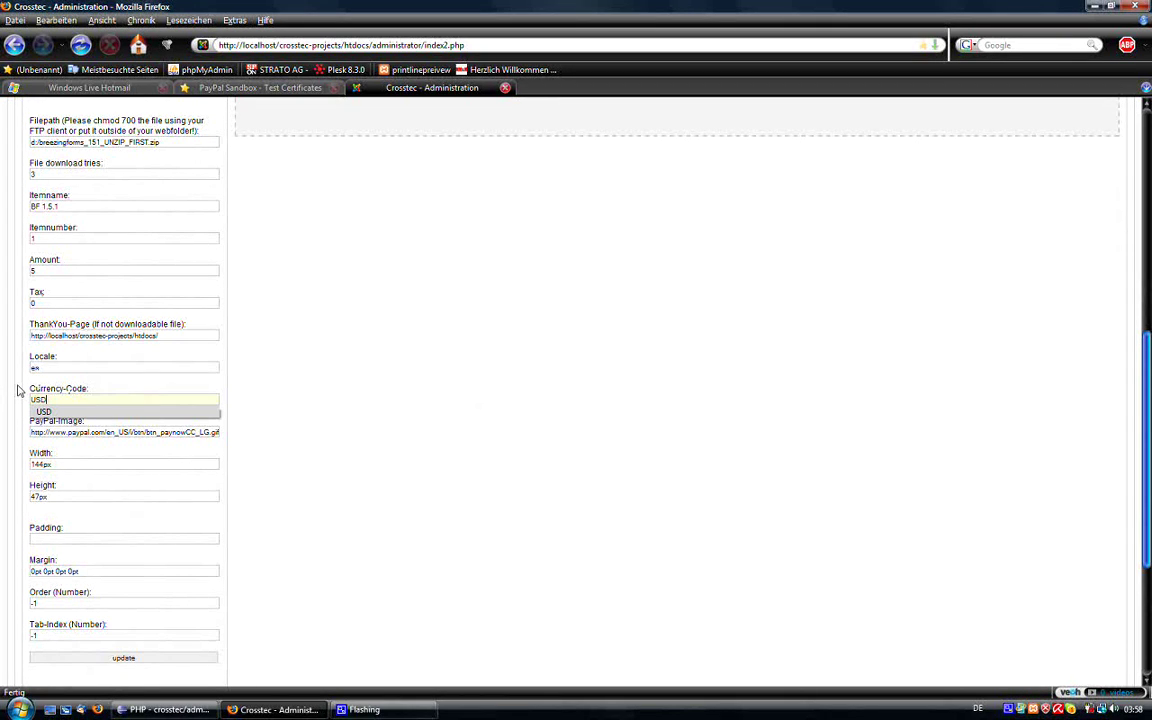
{"action": "type", "text": "SD"}
{"action": "left_click", "coordinate": [325, 322]}
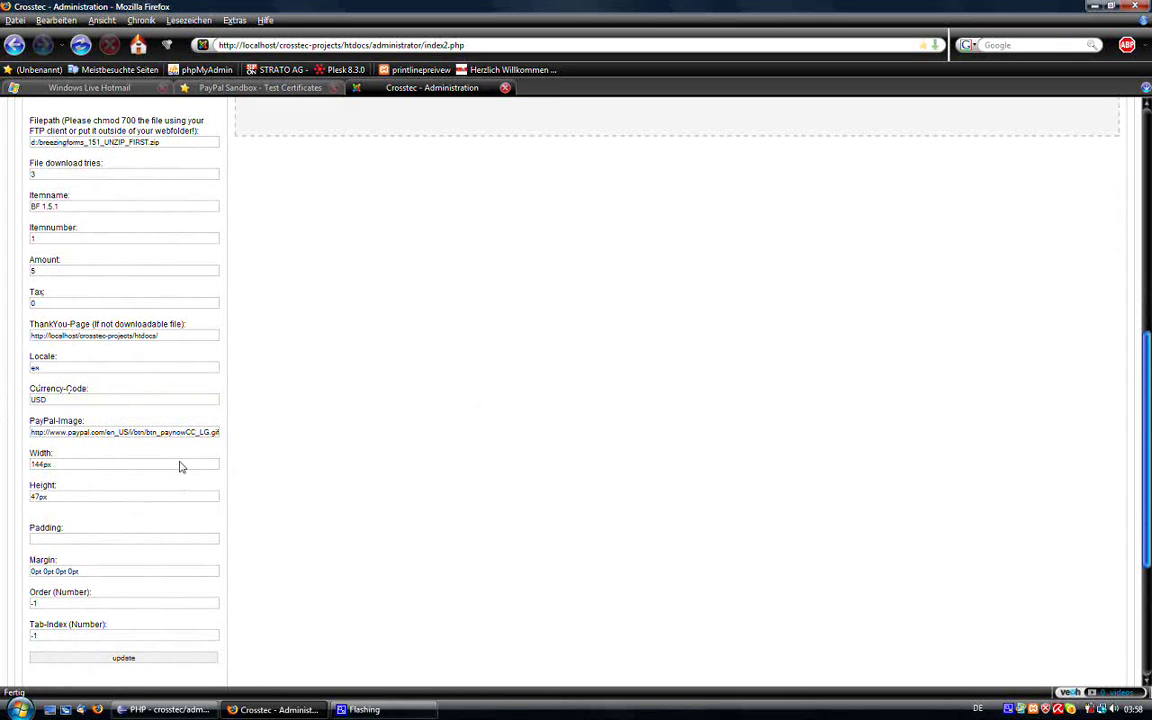
{"action": "triple_click", "coordinate": [165, 433]}
{"action": "scroll", "coordinate": [398, 430], "scroll_direction": "up", "scroll_amount": 5}
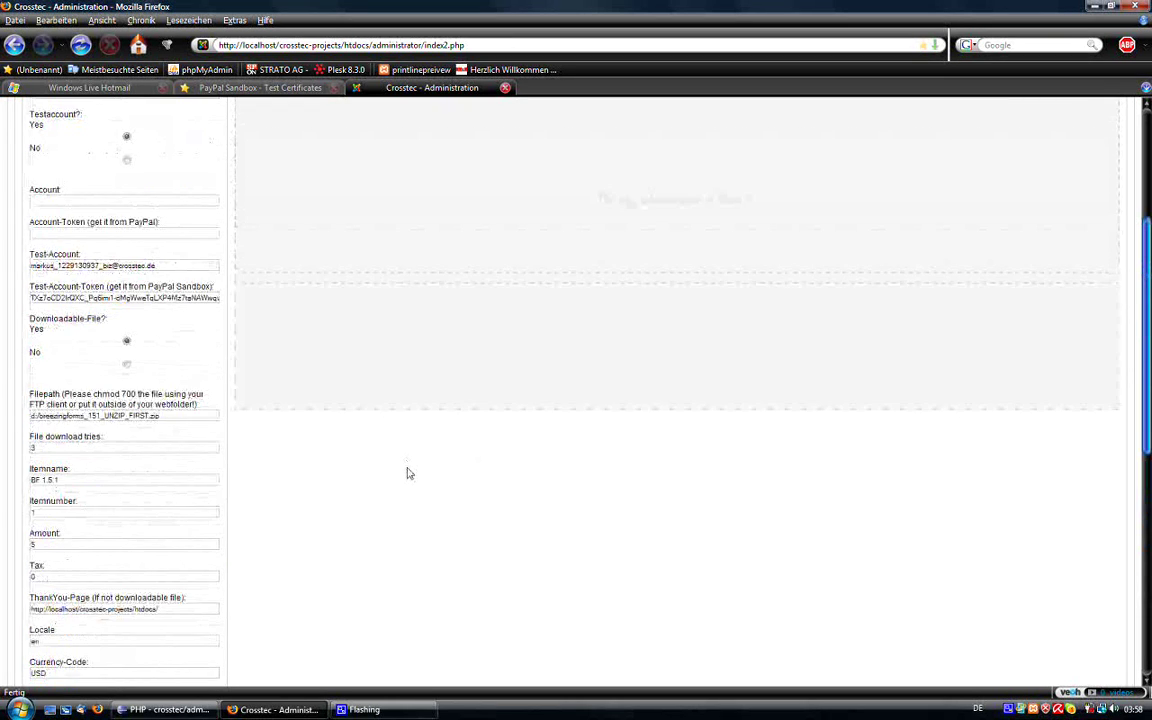
{"action": "scroll", "coordinate": [407, 473], "scroll_direction": "up", "scroll_amount": 3}
{"action": "scroll", "coordinate": [398, 453], "scroll_direction": "down", "scroll_amount": 3}
{"action": "scroll", "coordinate": [279, 537], "scroll_direction": "down", "scroll_amount": 5}
Step: Apply the PayPal button option changes and save the form
{"action": "left_click", "coordinate": [121, 545]}
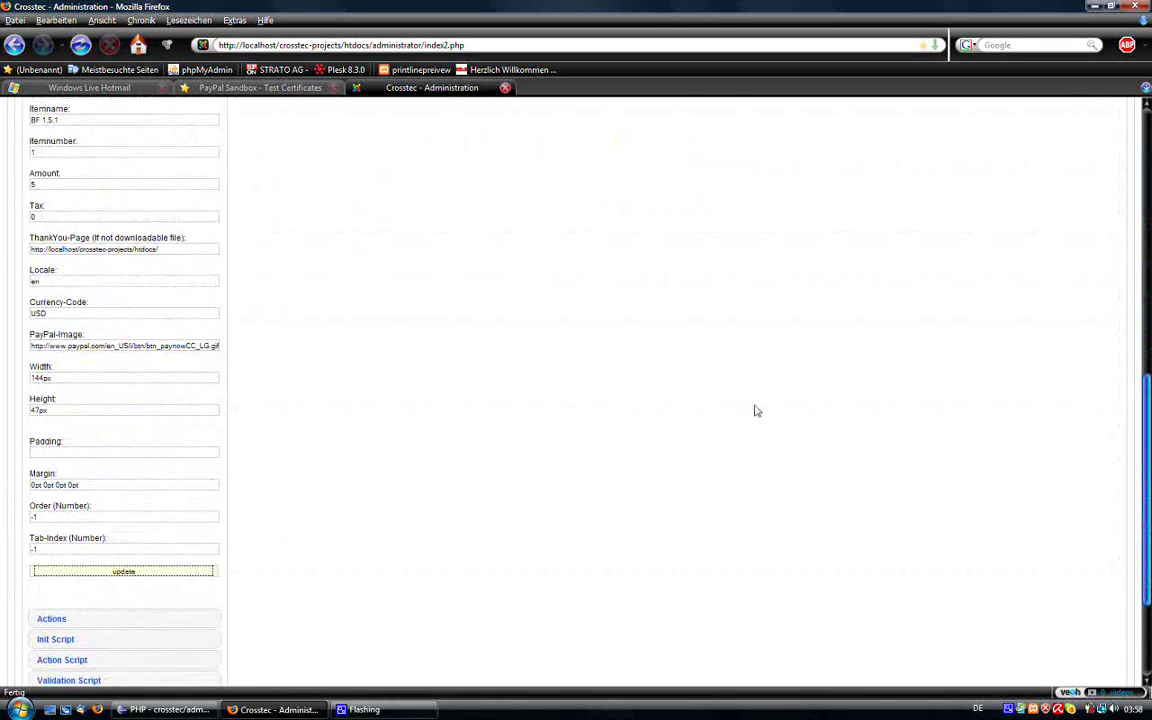
{"action": "scroll", "coordinate": [800, 405], "scroll_direction": "up", "scroll_amount": 10}
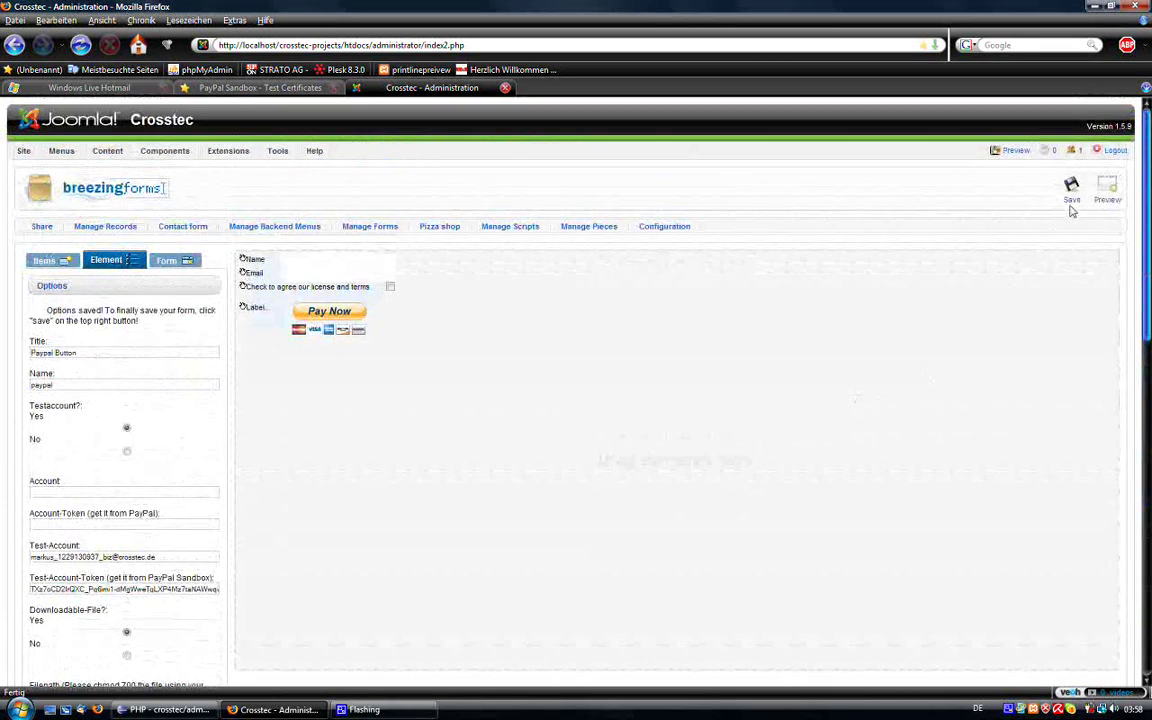
{"action": "left_click", "coordinate": [1072, 190]}
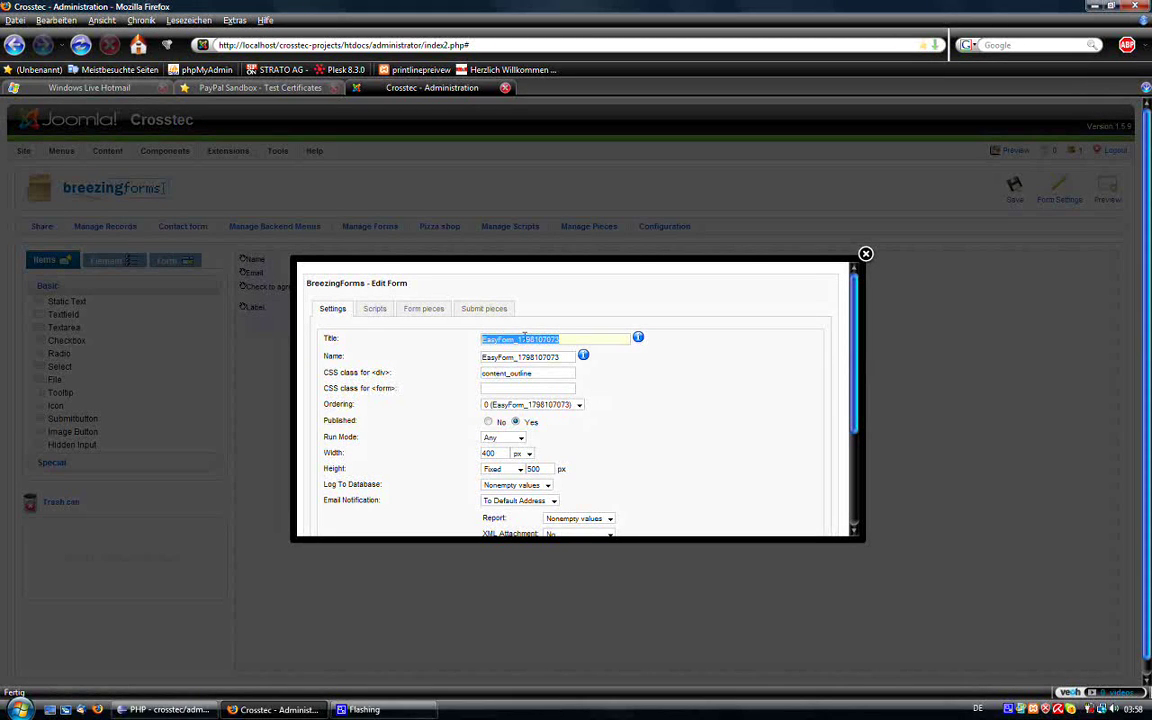
Step: Set the form's title to 'BF 1.5.1 Download' and its name to bf151d
{"action": "type", "text": "BF 1.5.1 Download"}
{"action": "key", "text": "Tab"}
{"action": "type", "text": "b"}
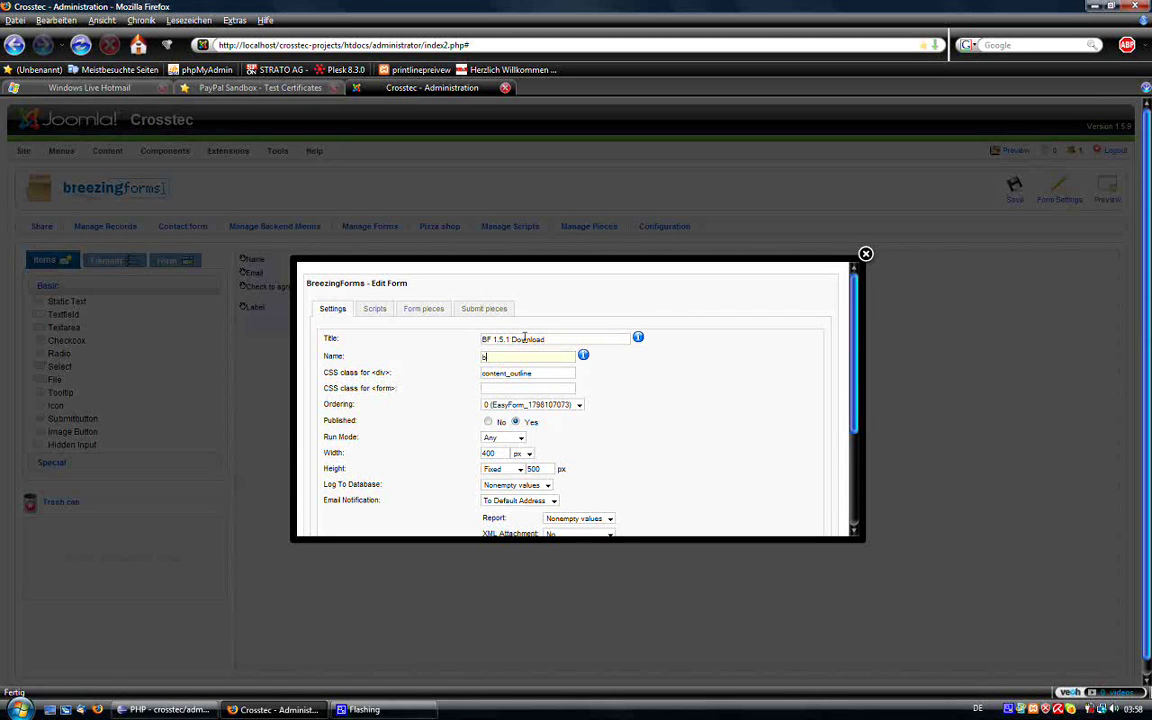
{"action": "type", "text": "f151dl"}
{"action": "scroll", "coordinate": [585, 424], "scroll_direction": "down", "scroll_amount": 2}
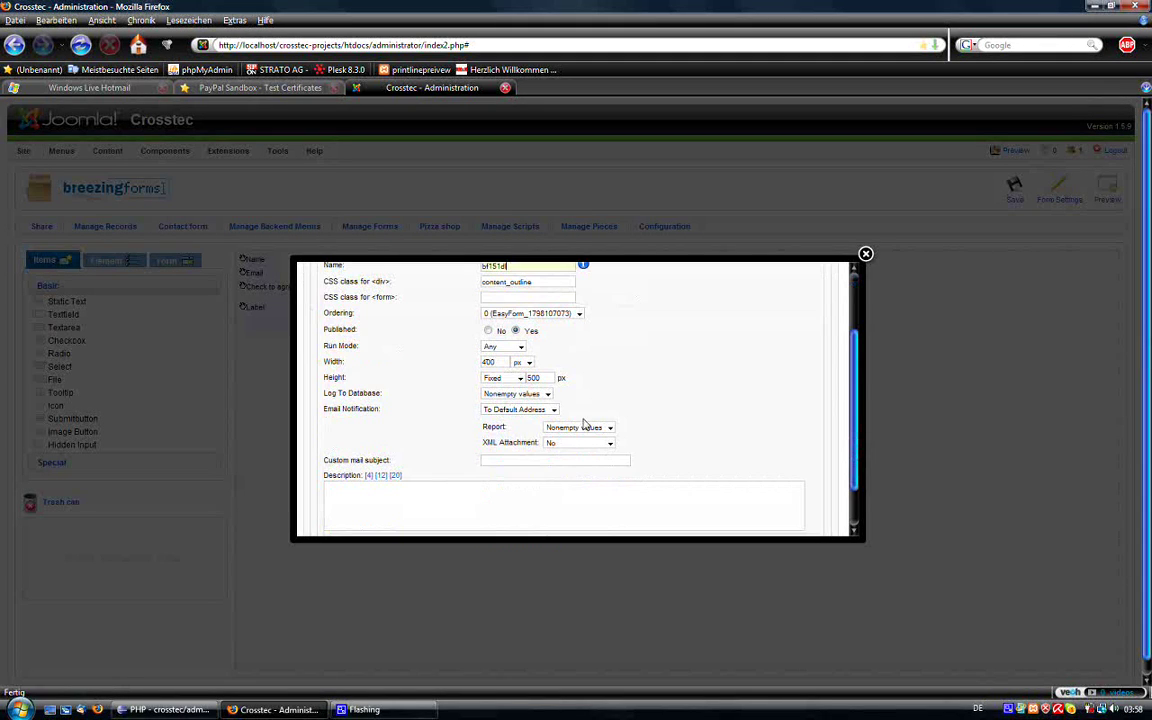
Step: Set Email Notification to 'To Custom Address' and enter the Hotmail account's address as recipient
{"action": "left_click", "coordinate": [527, 409]}
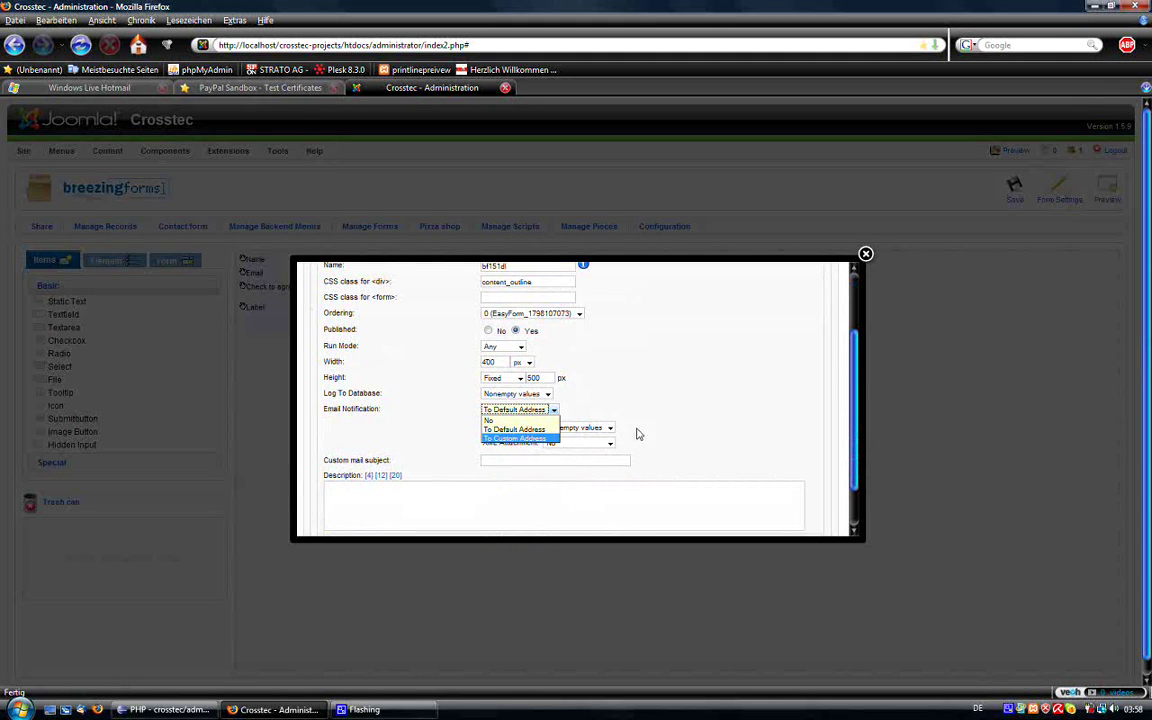
{"action": "key", "text": "Return"}
{"action": "left_click", "coordinate": [550, 427]}
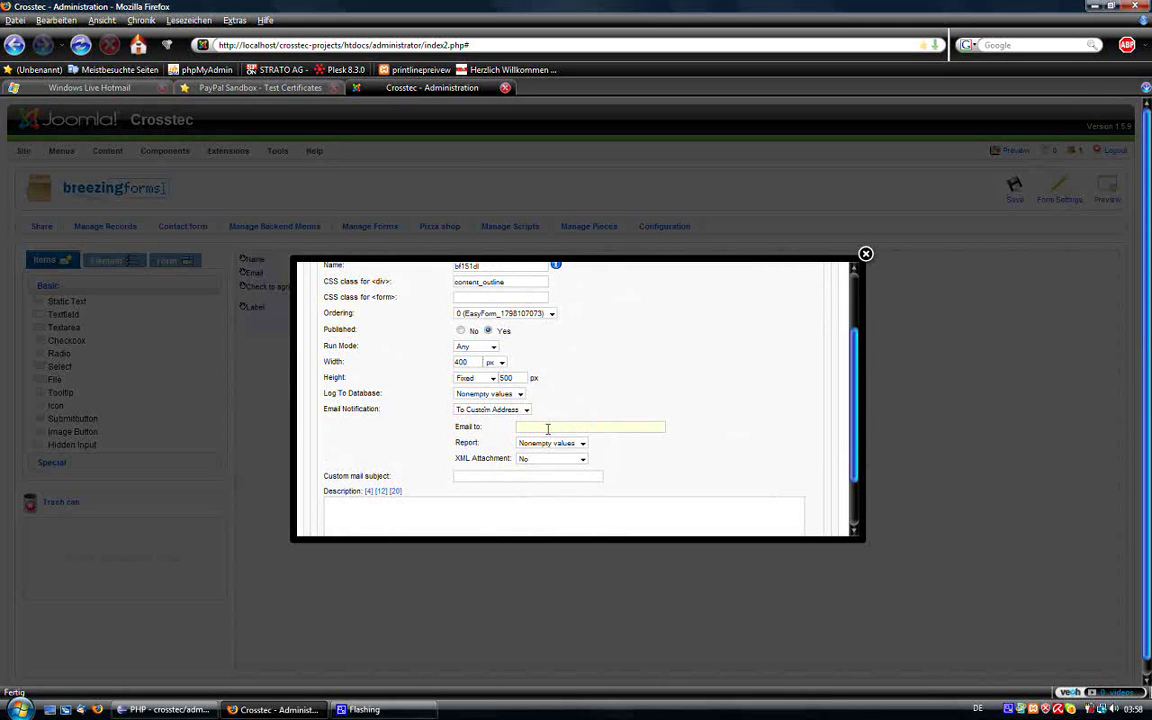
Step: Adjust the custom mail subject field and check the recipient address in the Hotmail inbox
{"action": "left_click", "coordinate": [478, 476]}
{"action": "left_click_drag", "start_coordinate": [392, 477], "coordinate": [362, 474]}
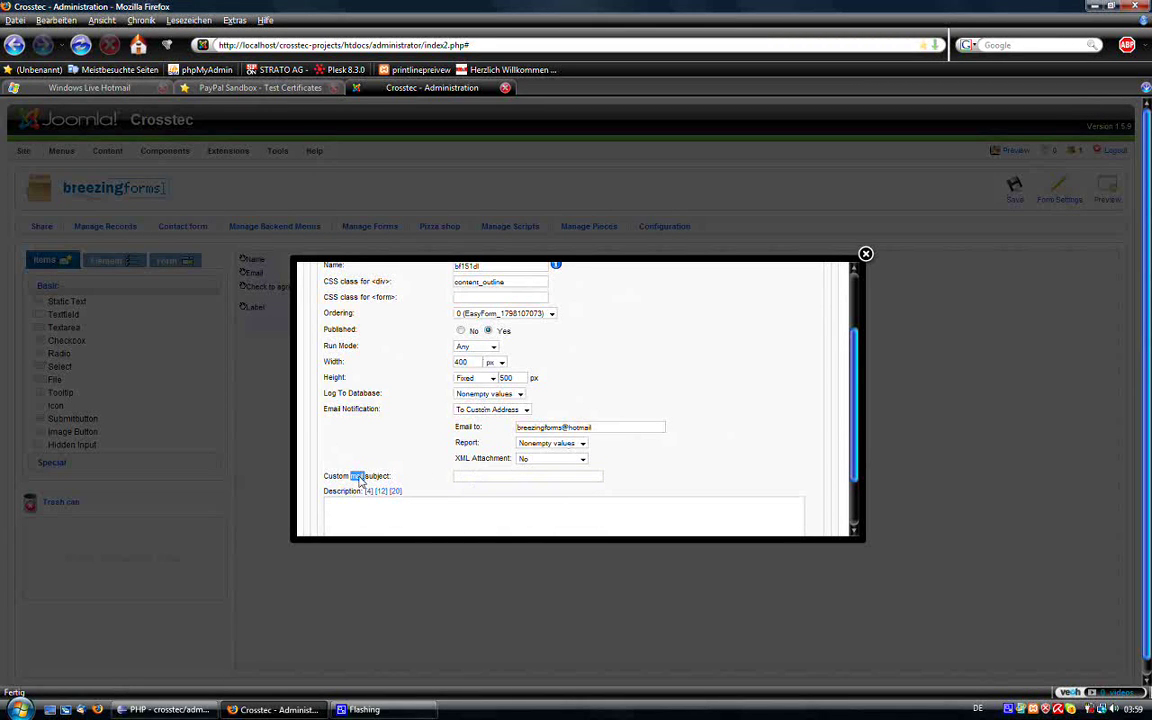
{"action": "left_click", "coordinate": [482, 479]}
{"action": "left_click", "coordinate": [108, 88]}
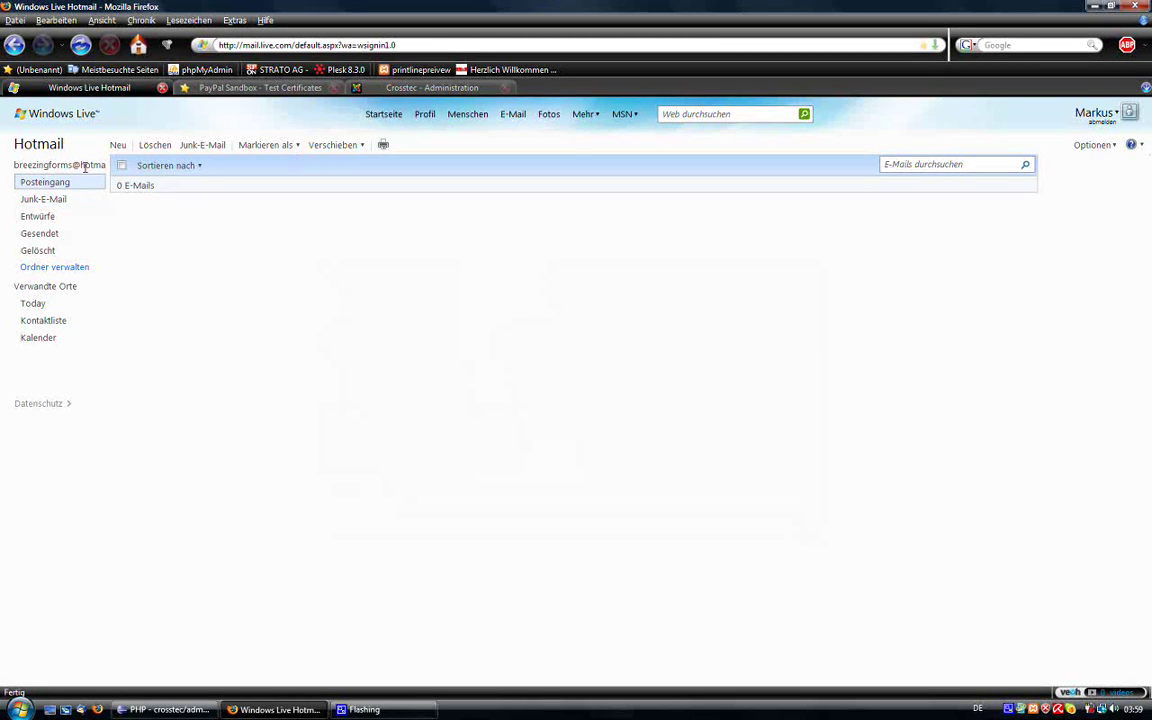
{"action": "left_click", "coordinate": [430, 88]}
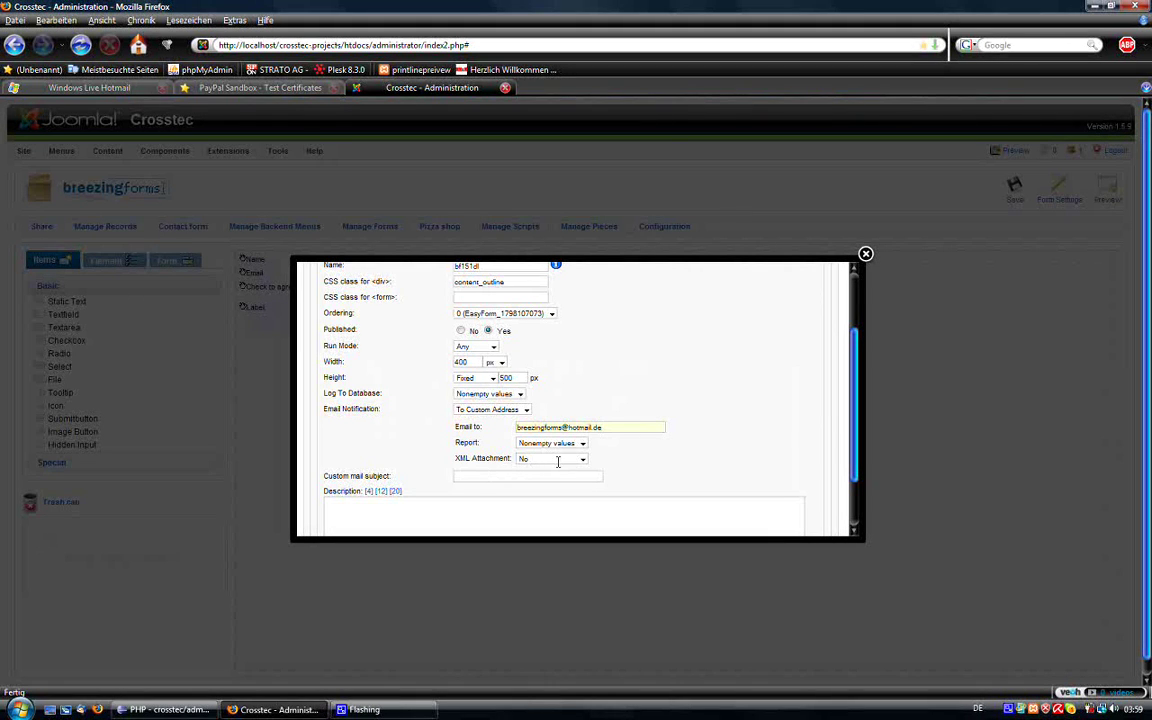
Step: Review the recipient address and save the form settings
{"action": "triple_click", "coordinate": [607, 427]}
{"action": "scroll", "coordinate": [668, 427], "scroll_direction": "up", "scroll_amount": 1}
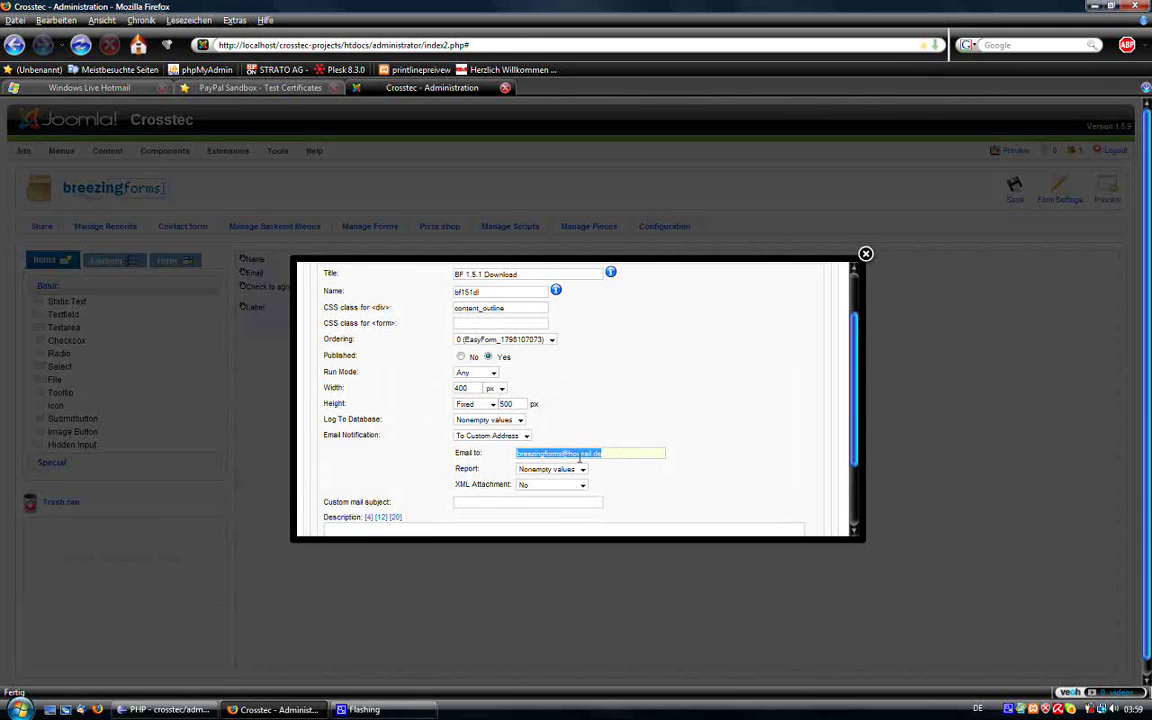
{"action": "scroll", "coordinate": [702, 442], "scroll_direction": "up", "scroll_amount": 1}
{"action": "scroll", "coordinate": [702, 442], "scroll_direction": "down", "scroll_amount": 3}
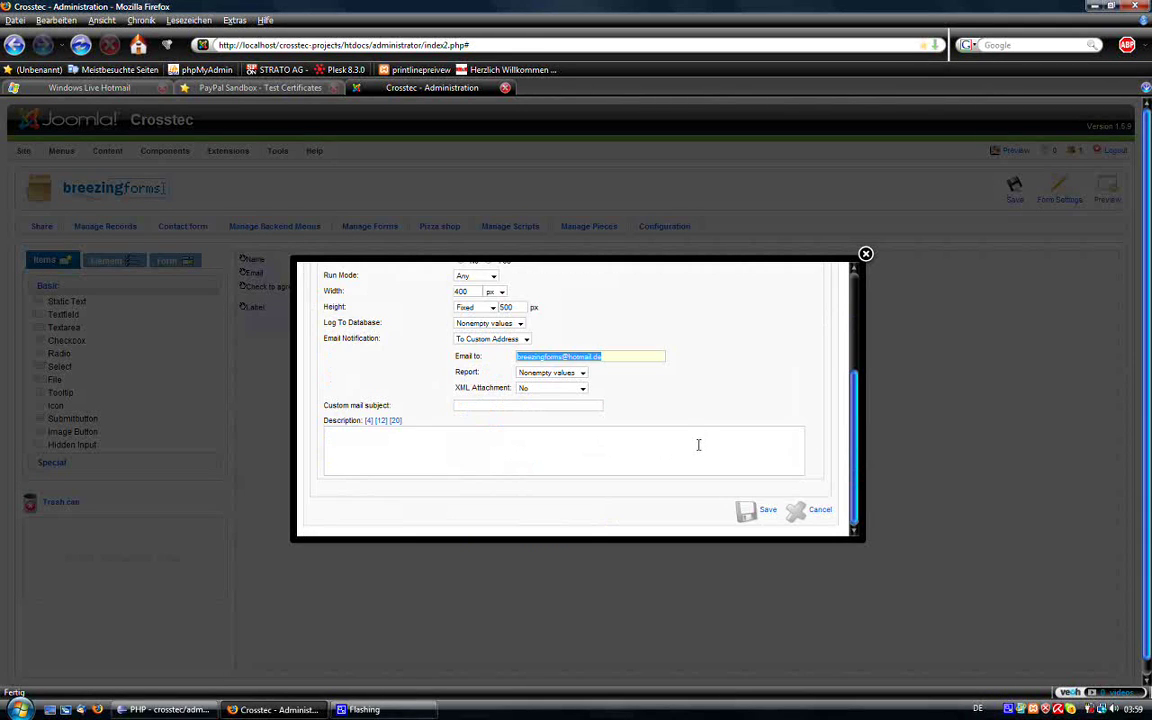
{"action": "left_click", "coordinate": [550, 473]}
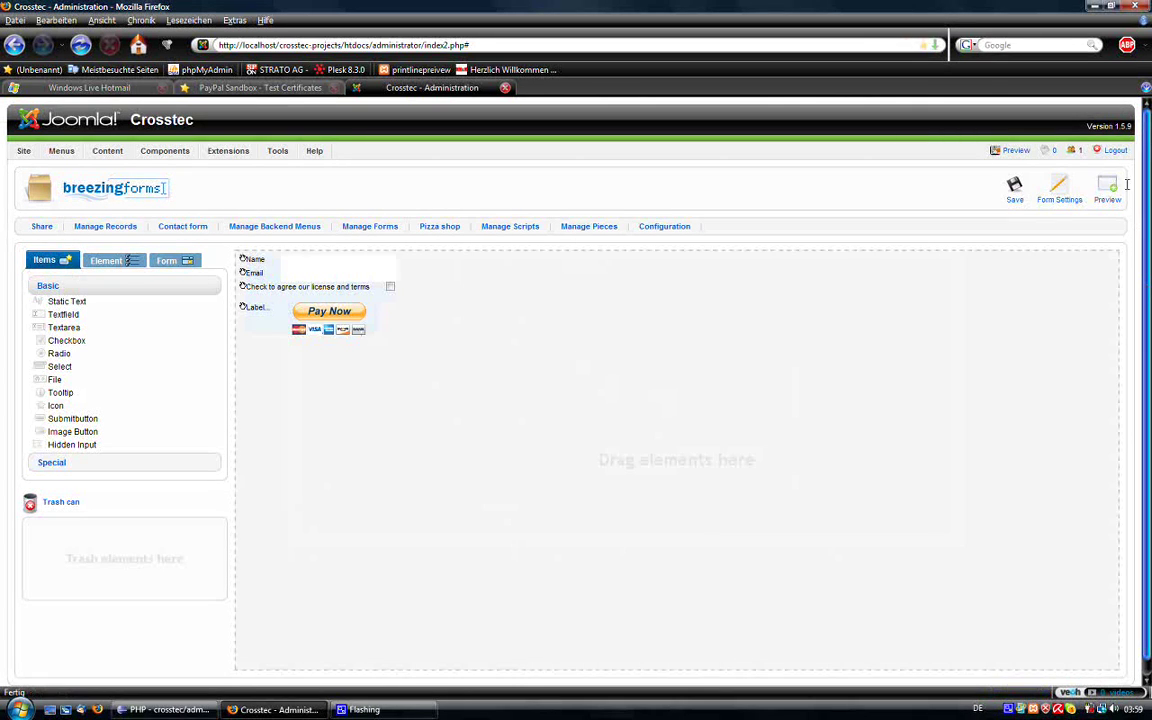
Step: Preview the form, showing Name, Email, license checkbox and Pay Now, then close it
{"action": "left_click", "coordinate": [1107, 188]}
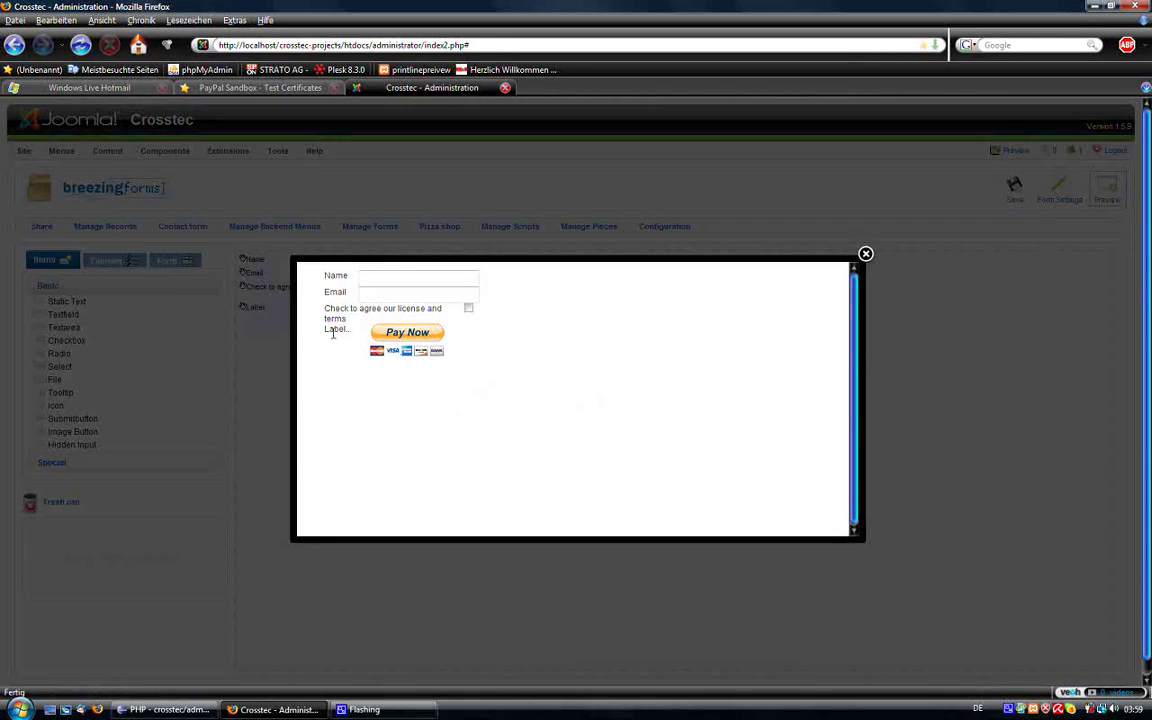
{"action": "left_click_drag", "start_coordinate": [306, 327], "coordinate": [348, 329]}
{"action": "left_click", "coordinate": [167, 329]}
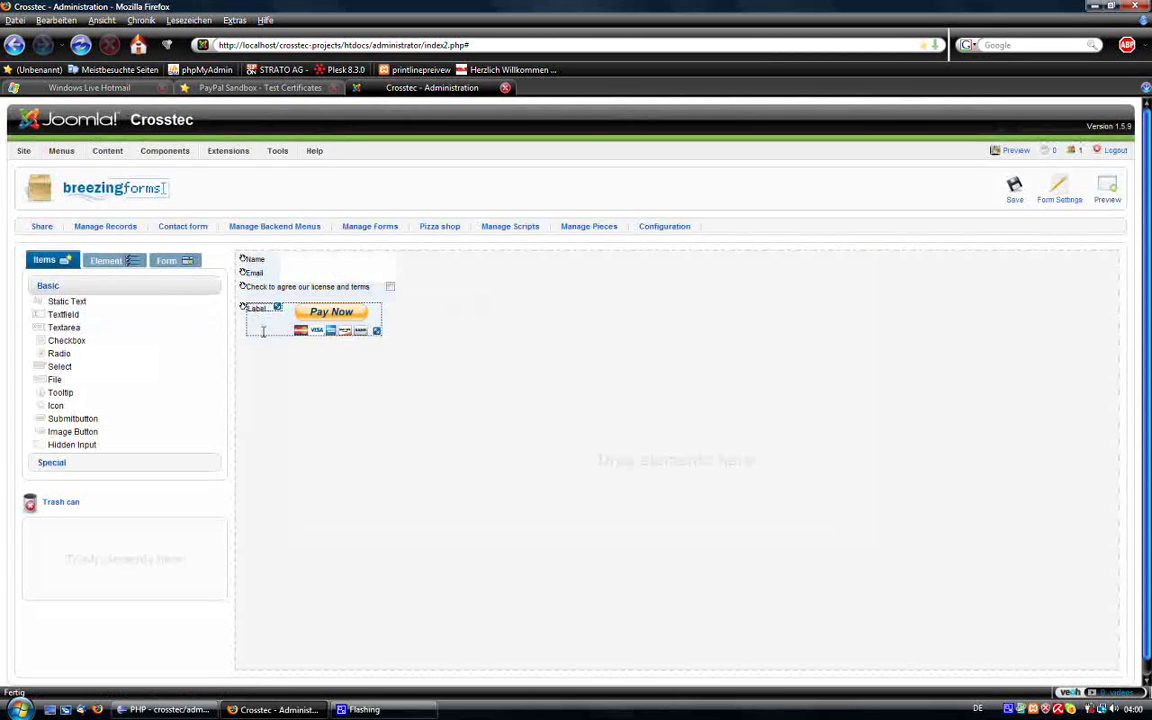
Step: Change the label content to 'Send the form now and pay with PayPal', widen it, and save
{"action": "left_click", "coordinate": [106, 260]}
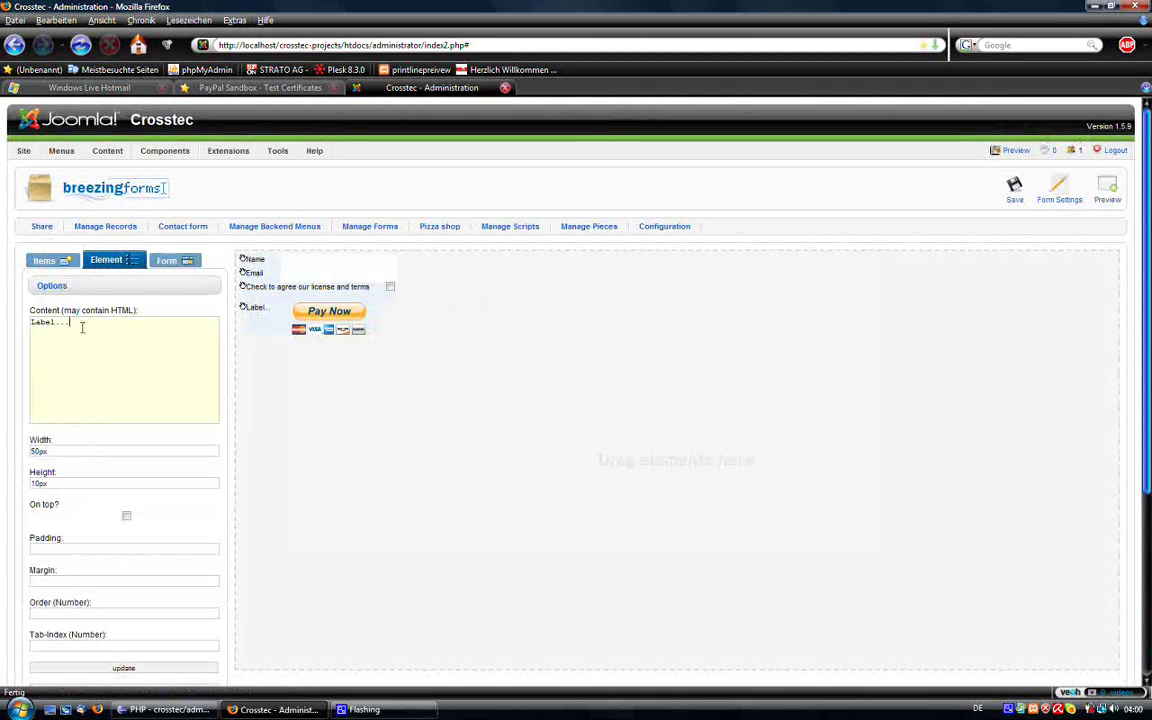
{"action": "left_click_drag", "start_coordinate": [78, 325], "coordinate": [2, 313]}
{"action": "type", "text": "P"}
{"action": "key", "text": "BackSpace"}
{"action": "key", "text": "BackSpace"}
{"action": "key", "text": "BackSpace"}
{"action": "type", "text": "Send the form now and pay with PayPal"}
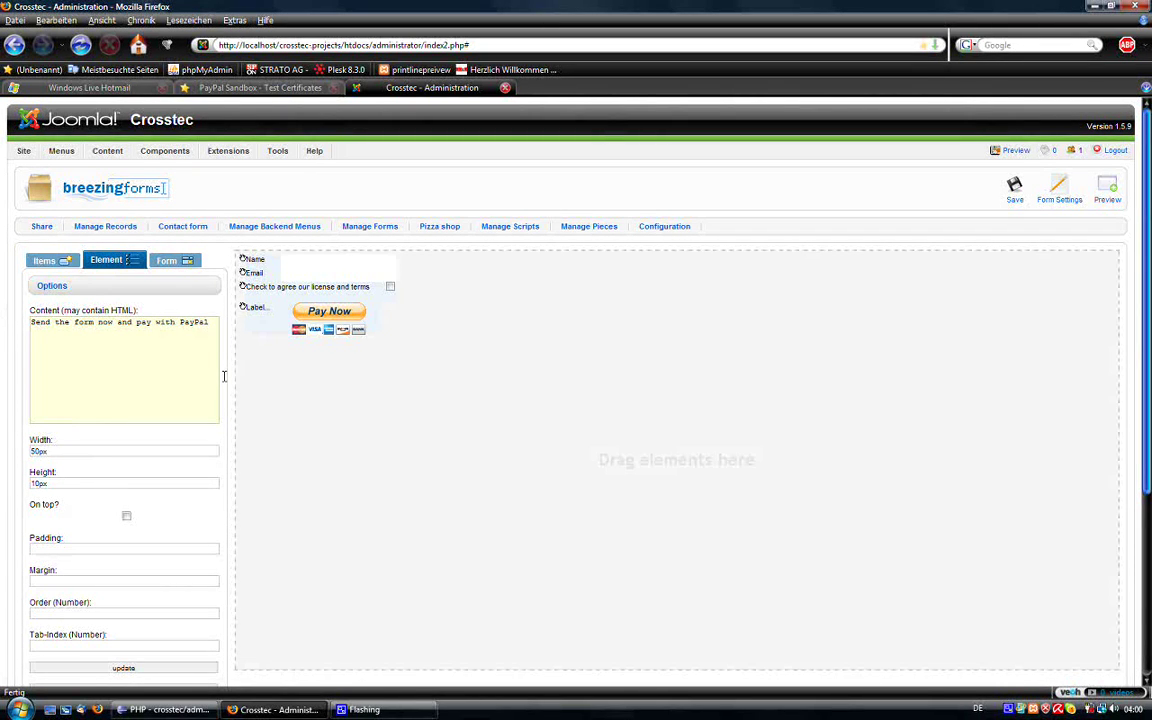
{"action": "scroll", "coordinate": [190, 470], "scroll_direction": "down", "scroll_amount": 3}
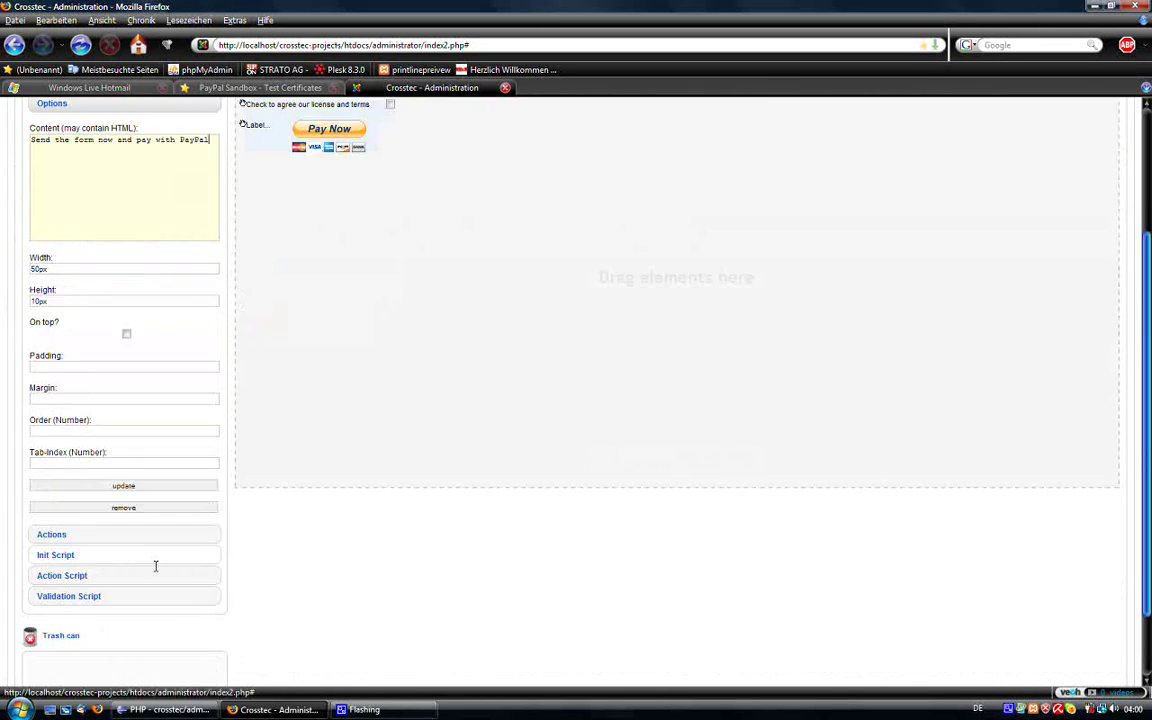
{"action": "left_click", "coordinate": [172, 487]}
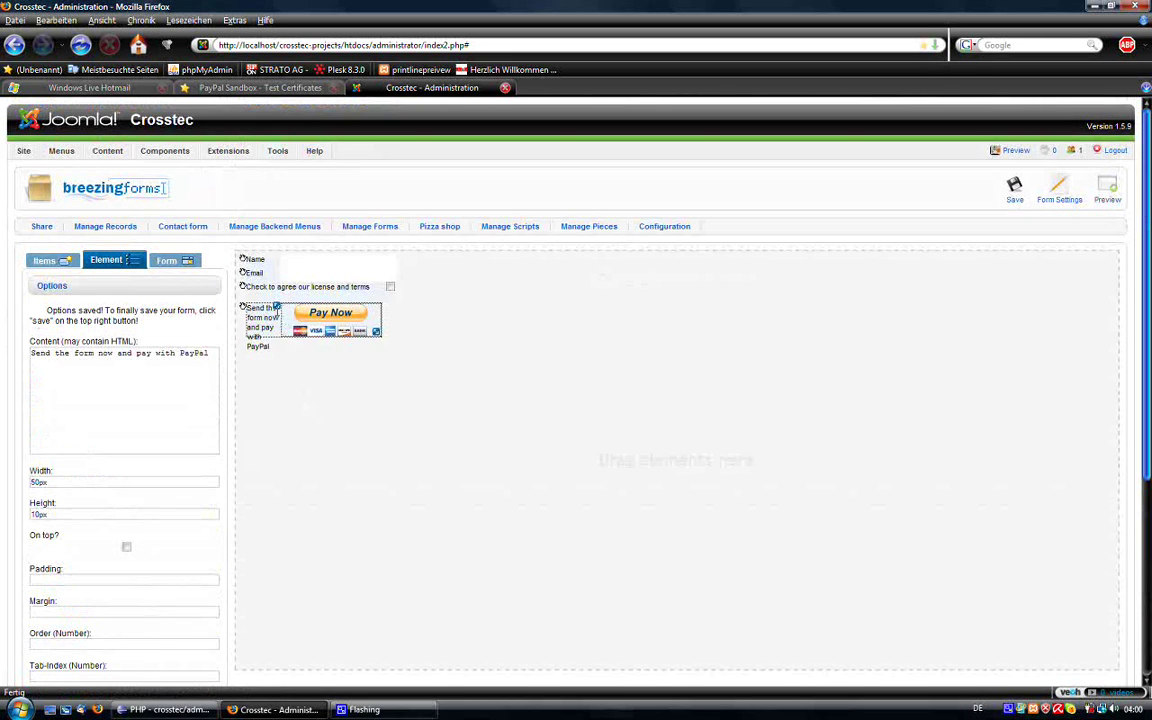
{"action": "left_click_drag", "start_coordinate": [339, 321], "coordinate": [379, 318]}
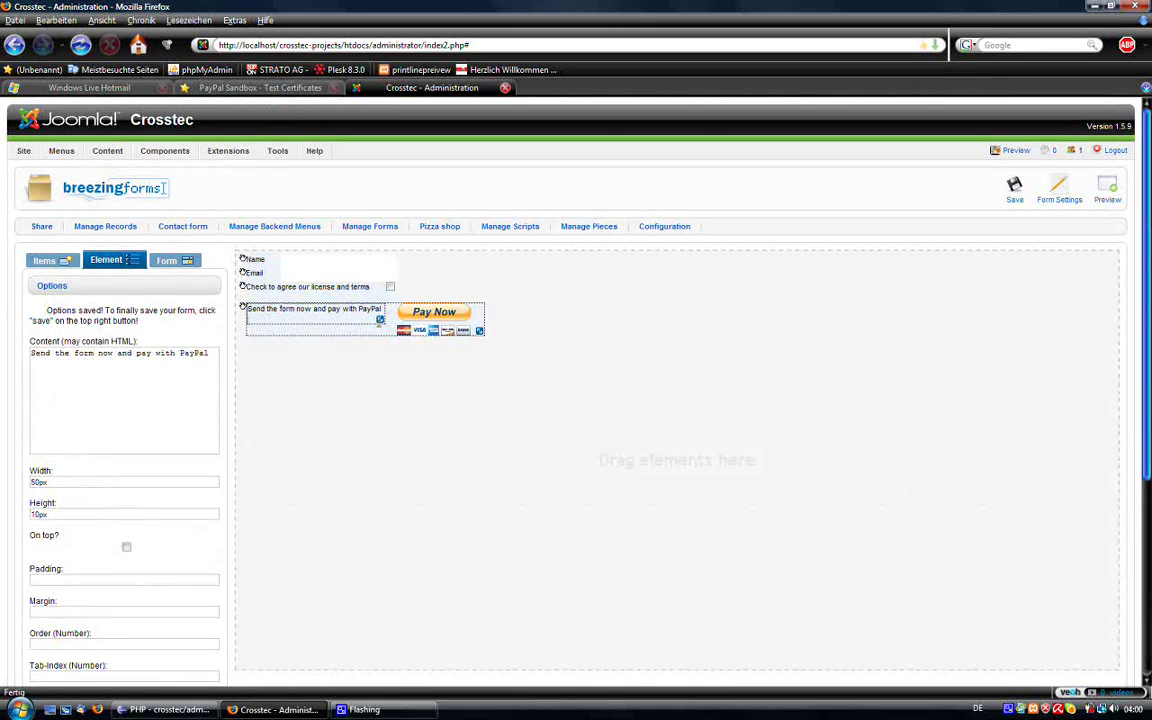
{"action": "left_click", "coordinate": [1014, 189]}
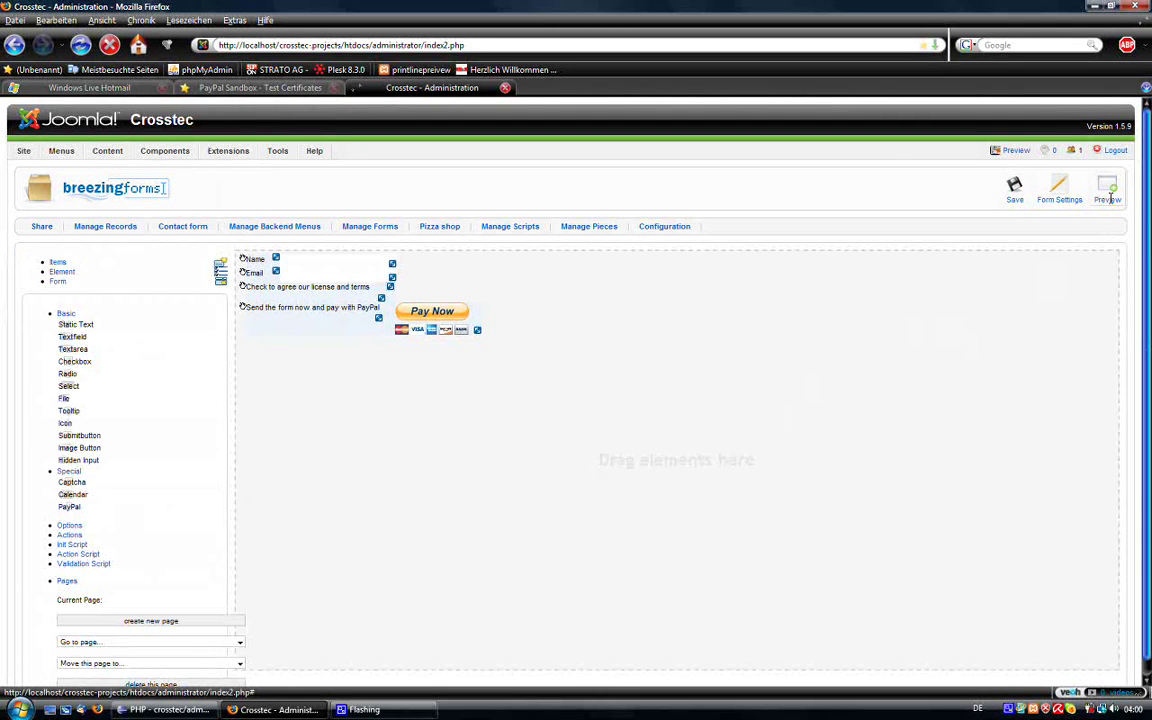
Step: Preview the form and fill in the buyer's name and email address
{"action": "left_click", "coordinate": [1108, 195]}
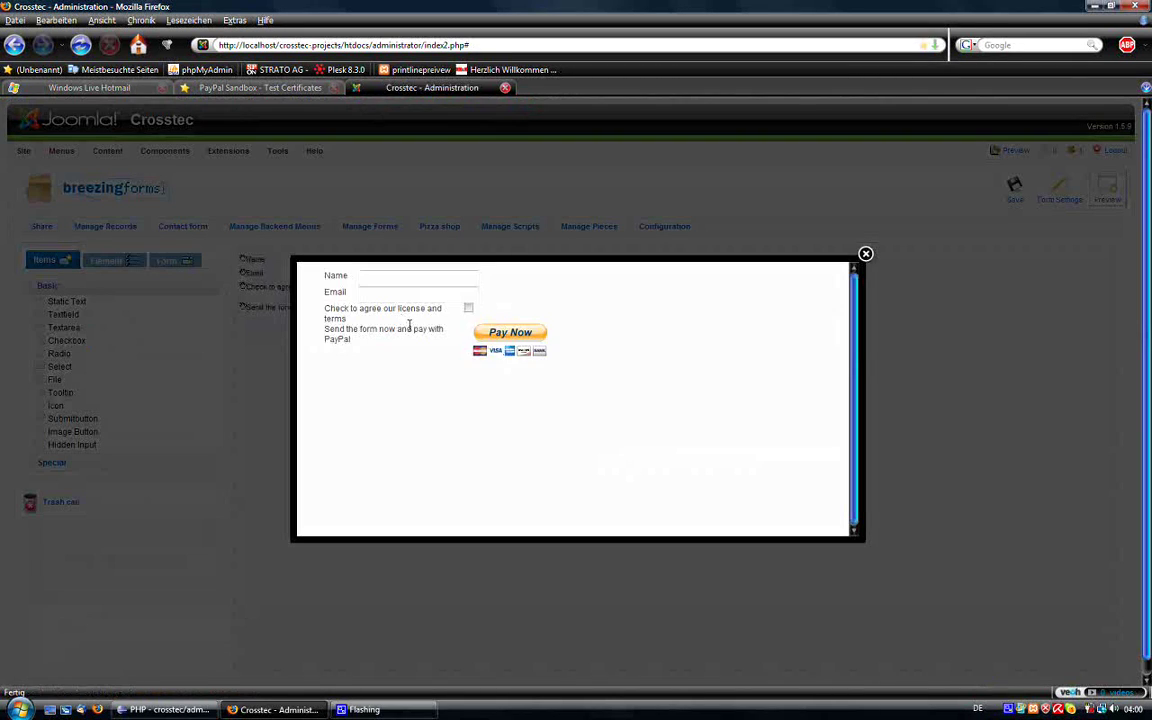
{"action": "left_click", "coordinate": [391, 280]}
{"action": "key", "text": "Tab"}
{"action": "type", "text": "ma"}
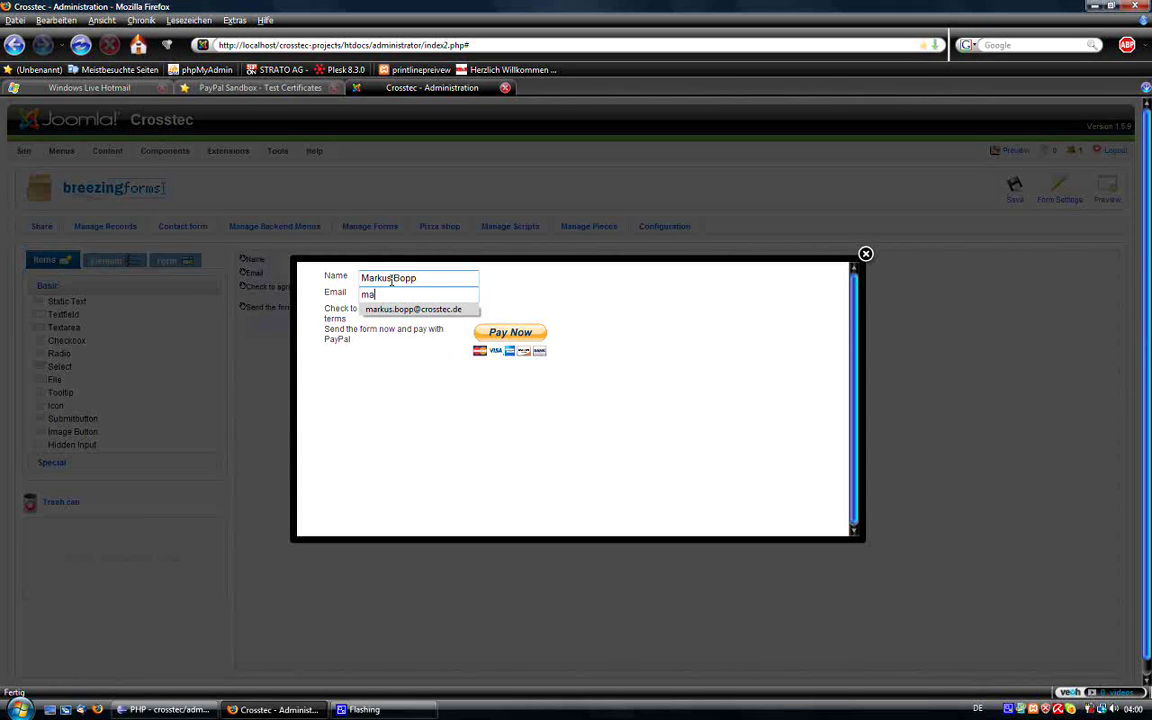
{"action": "type", "text": "rku"}
{"action": "left_click", "coordinate": [413, 309]}
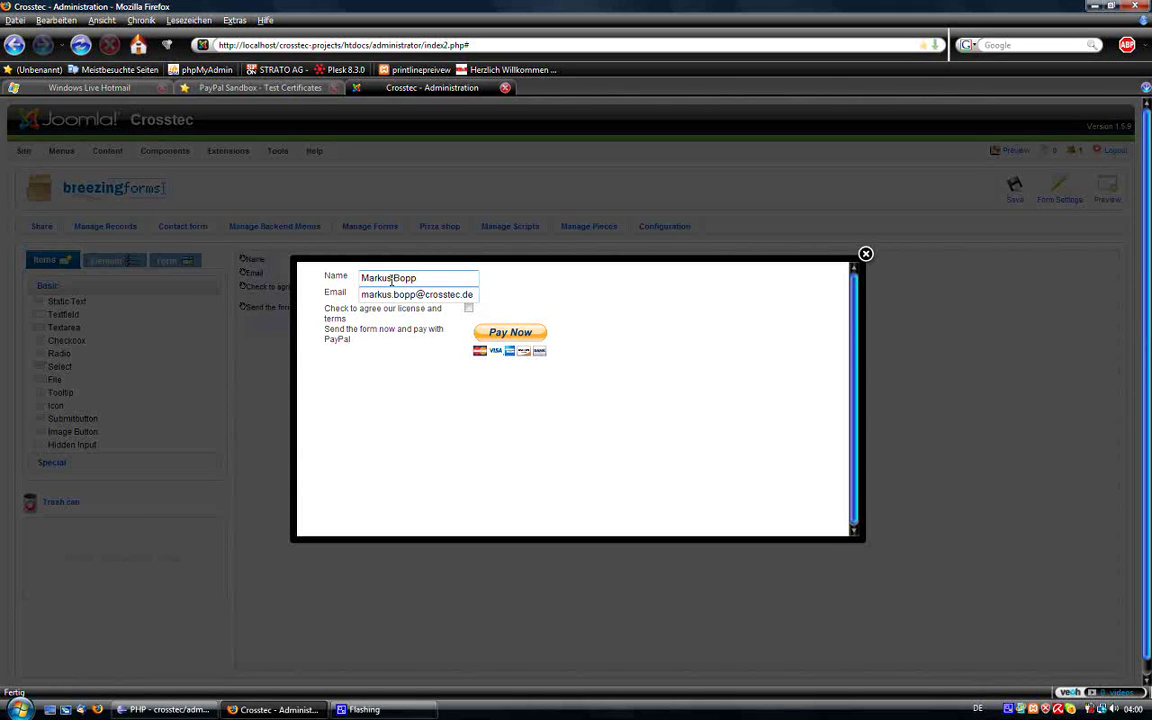
Step: Try Pay Now without the terms, dismiss the warning, accept the license, and submit to PayPal
{"action": "left_click", "coordinate": [487, 331]}
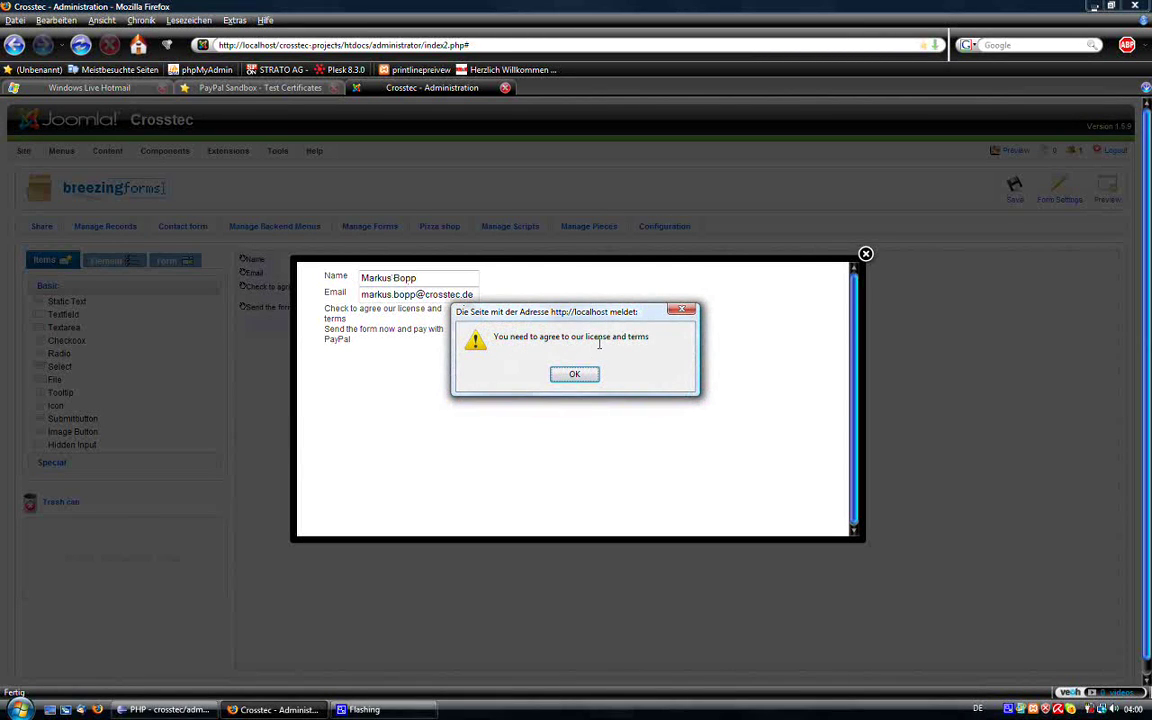
{"action": "key", "text": "Return"}
{"action": "left_click", "coordinate": [468, 309]}
{"action": "left_click", "coordinate": [510, 333]}
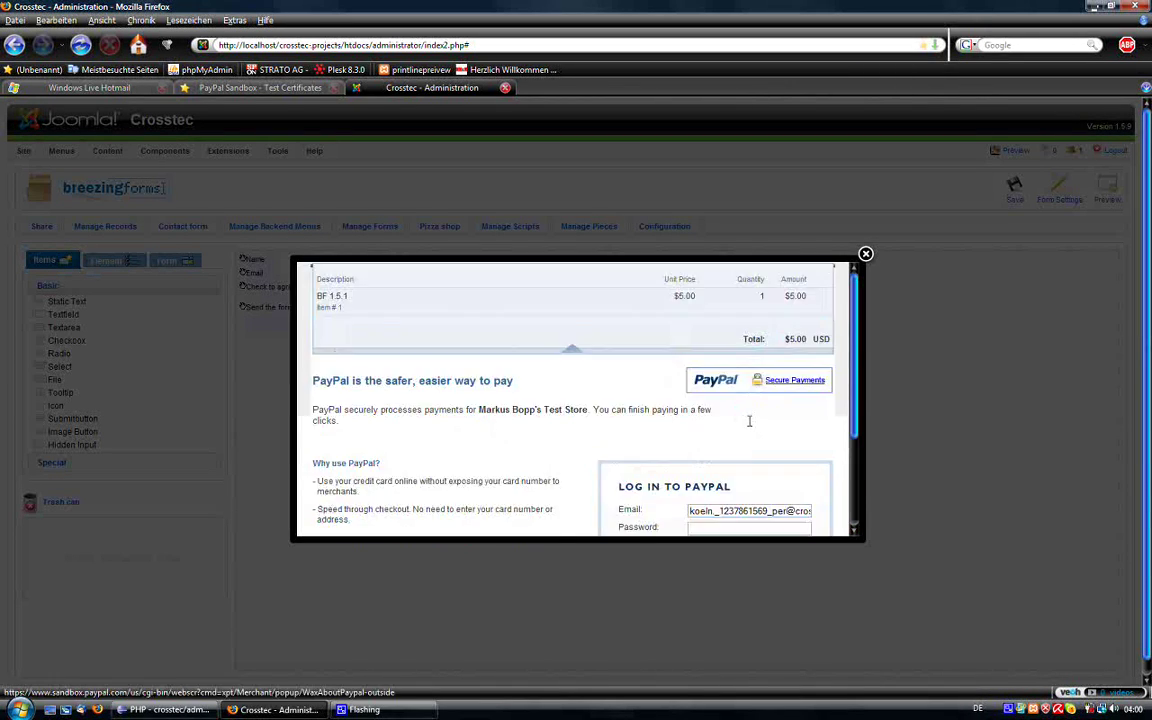
Step: Enter the test buyer's PayPal password and bring up the saved login suggestions
{"action": "left_click", "coordinate": [719, 457]}
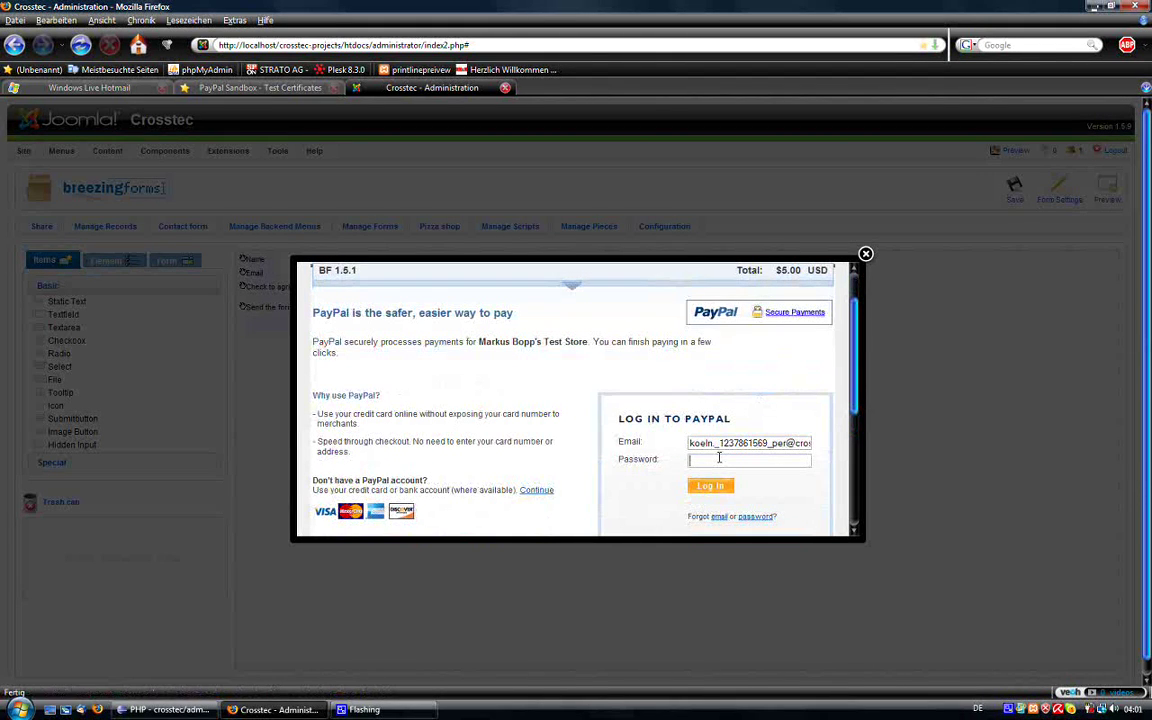
{"action": "type", "text": "••••••••"}
{"action": "left_click", "coordinate": [715, 443]}
{"action": "left_click", "coordinate": [753, 419]}
{"action": "scroll", "coordinate": [590, 400], "scroll_direction": "up", "scroll_amount": 2}
{"action": "scroll", "coordinate": [612, 416], "scroll_direction": "down", "scroll_amount": 2}
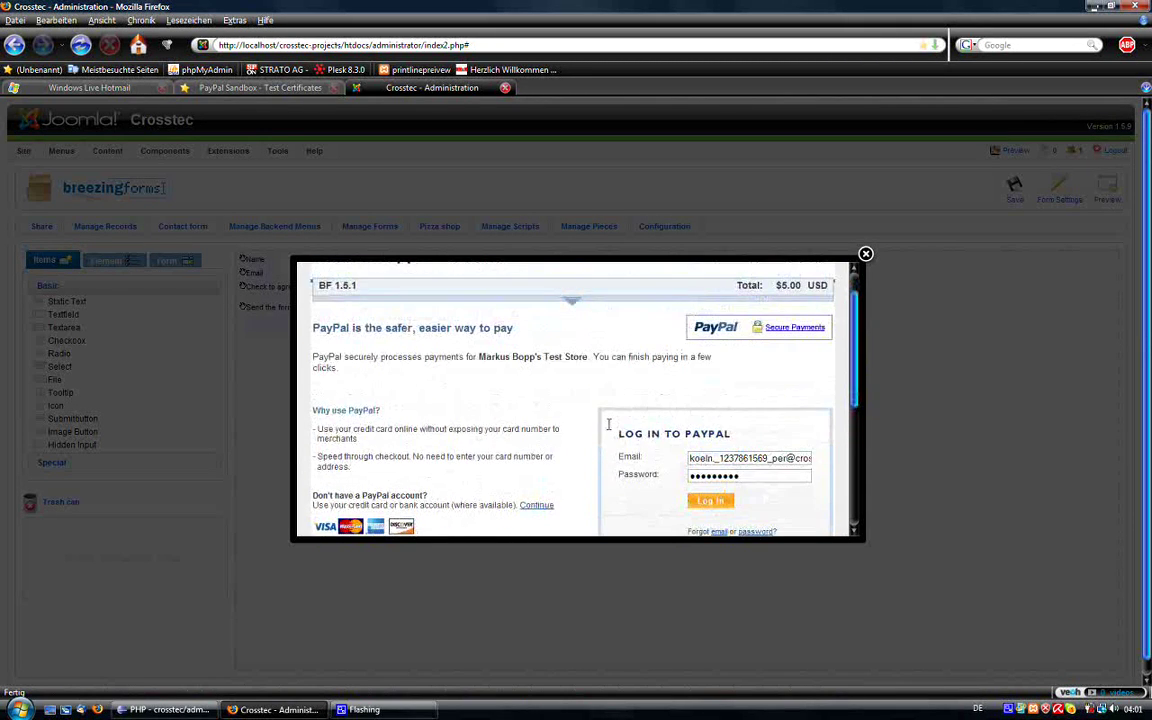
{"action": "scroll", "coordinate": [608, 424], "scroll_direction": "down", "scroll_amount": 2}
{"action": "scroll", "coordinate": [610, 426], "scroll_direction": "up", "scroll_amount": 1}
{"action": "scroll", "coordinate": [614, 430], "scroll_direction": "down", "scroll_amount": 1}
{"action": "scroll", "coordinate": [631, 392], "scroll_direction": "up", "scroll_amount": 2}
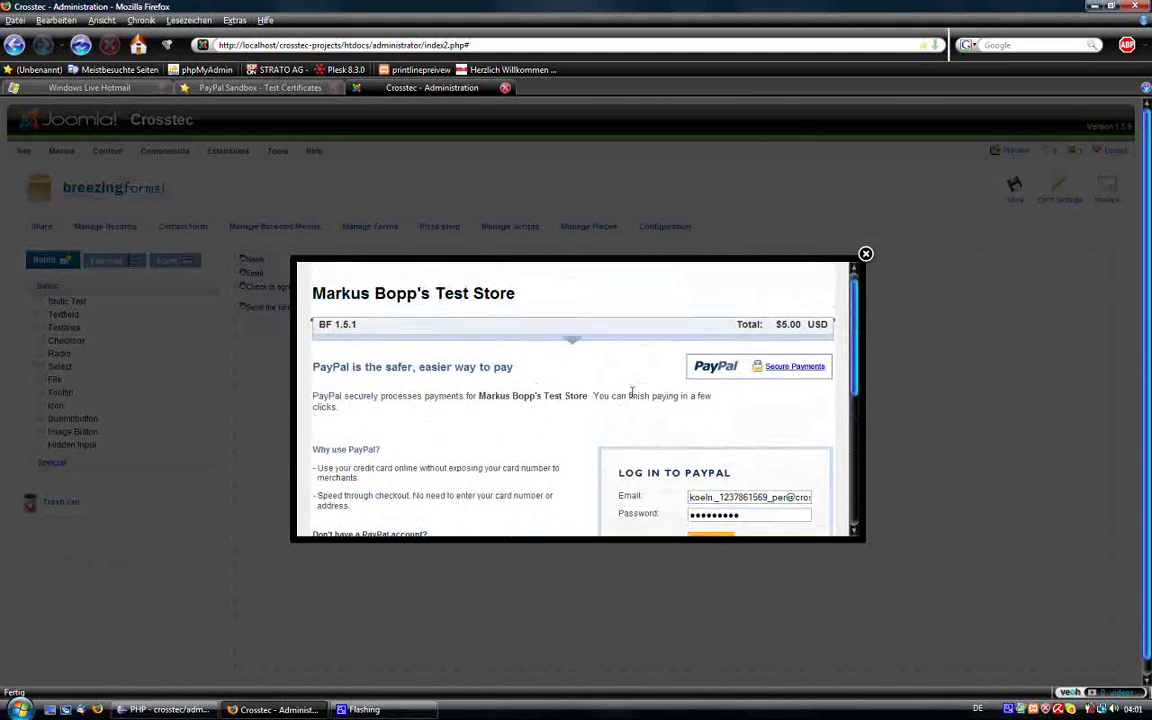
{"action": "scroll", "coordinate": [630, 392], "scroll_direction": "down", "scroll_amount": 2}
{"action": "scroll", "coordinate": [630, 419], "scroll_direction": "up", "scroll_amount": 1}
{"action": "scroll", "coordinate": [630, 419], "scroll_direction": "down", "scroll_amount": 1}
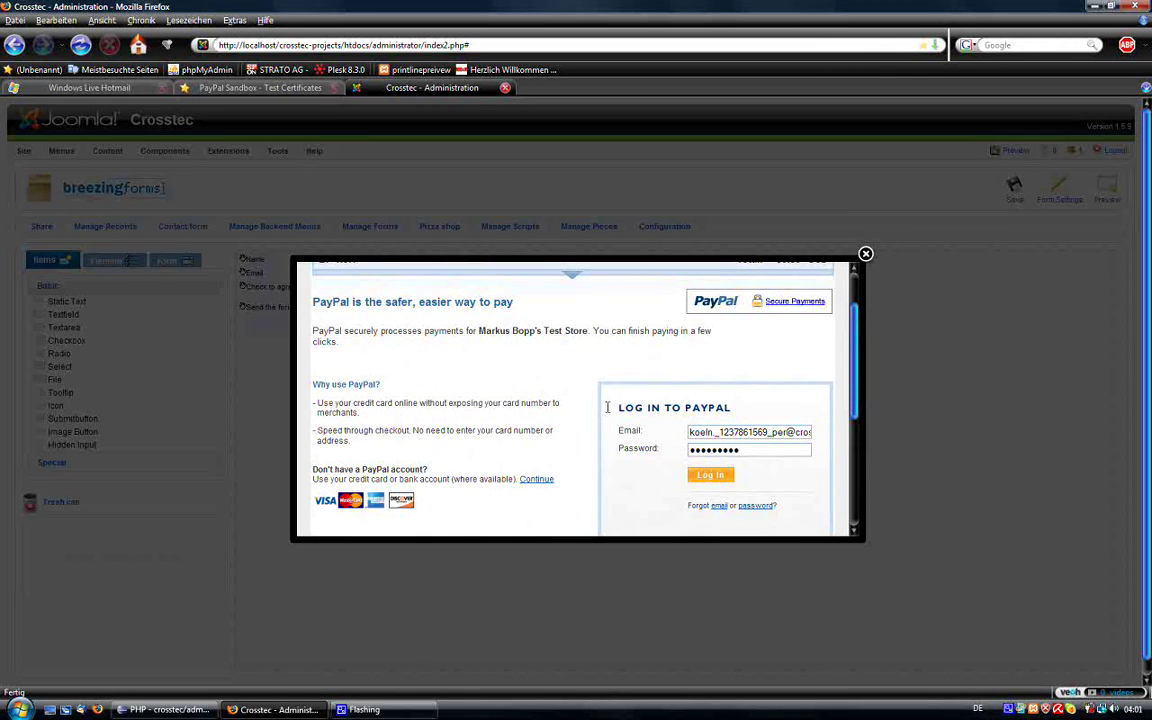
{"action": "scroll", "coordinate": [598, 404], "scroll_direction": "up", "scroll_amount": 1}
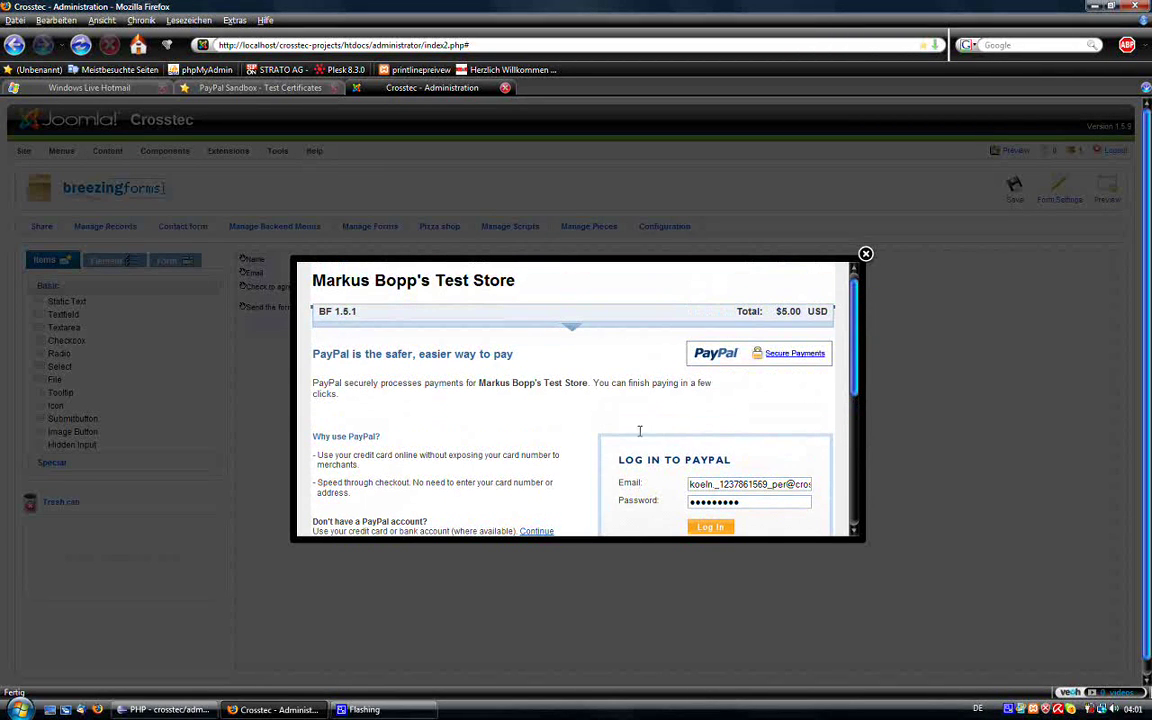
{"action": "scroll", "coordinate": [640, 400], "scroll_direction": "down", "scroll_amount": 1}
Step: Fill in the saved sandbox buyer email and log in to PayPal Sandbox
{"action": "double_click", "coordinate": [705, 444]}
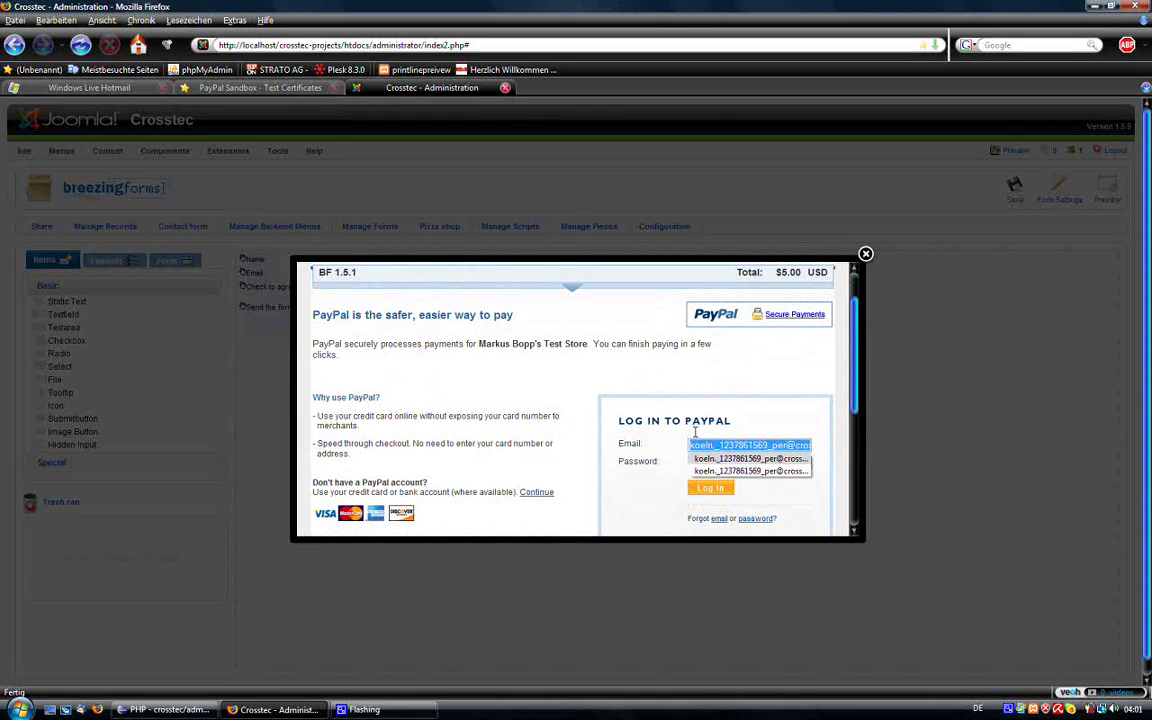
{"action": "left_click", "coordinate": [745, 458]}
{"action": "scroll", "coordinate": [683, 420], "scroll_direction": "down", "scroll_amount": 1}
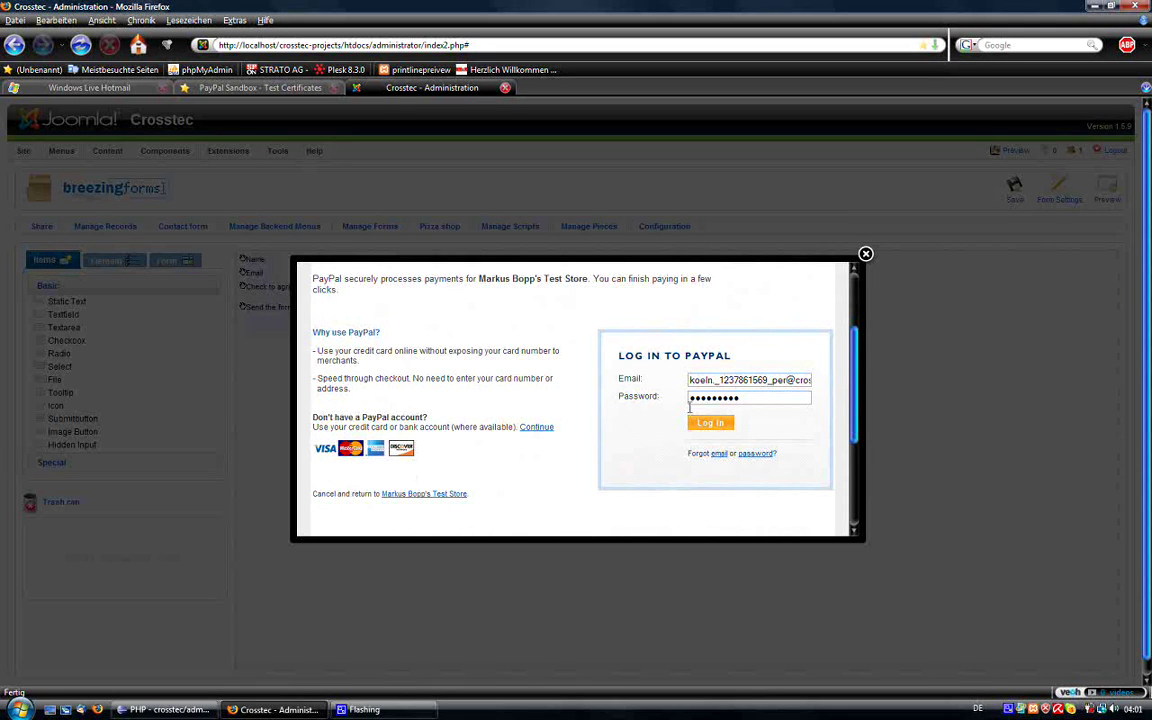
{"action": "left_click", "coordinate": [708, 421]}
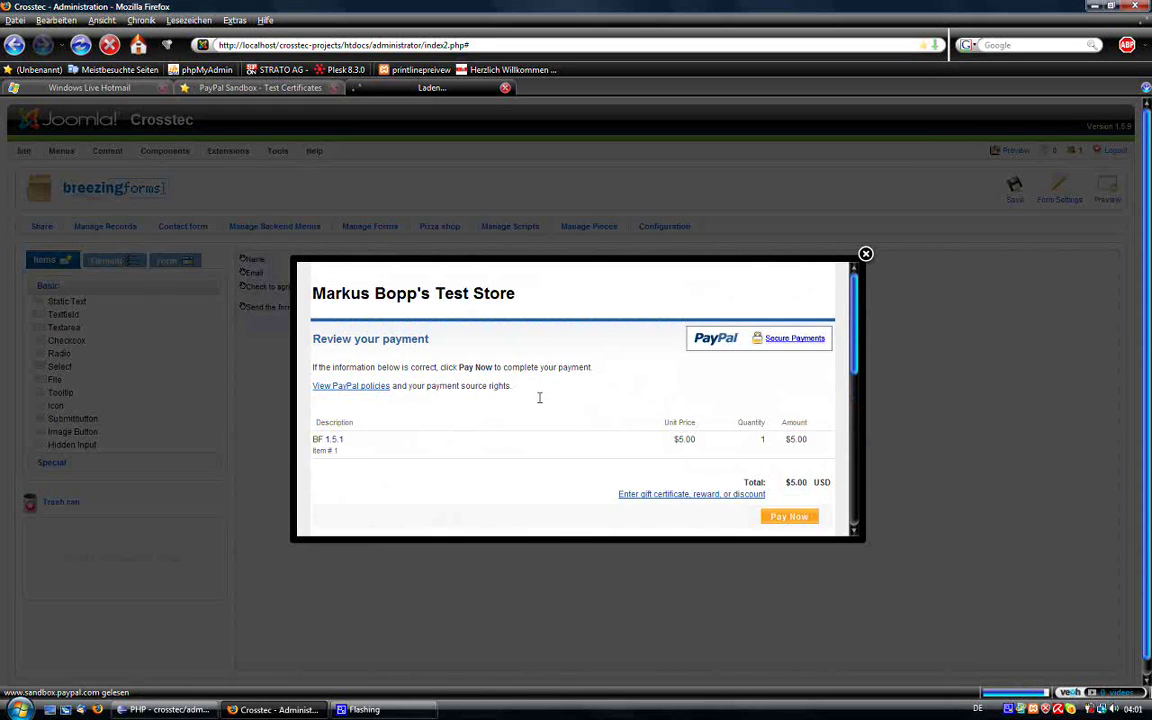
Step: Confirm the $5.00 USD sandbox payment for BF 1.5.1
{"action": "scroll", "coordinate": [604, 421], "scroll_direction": "down", "scroll_amount": 1}
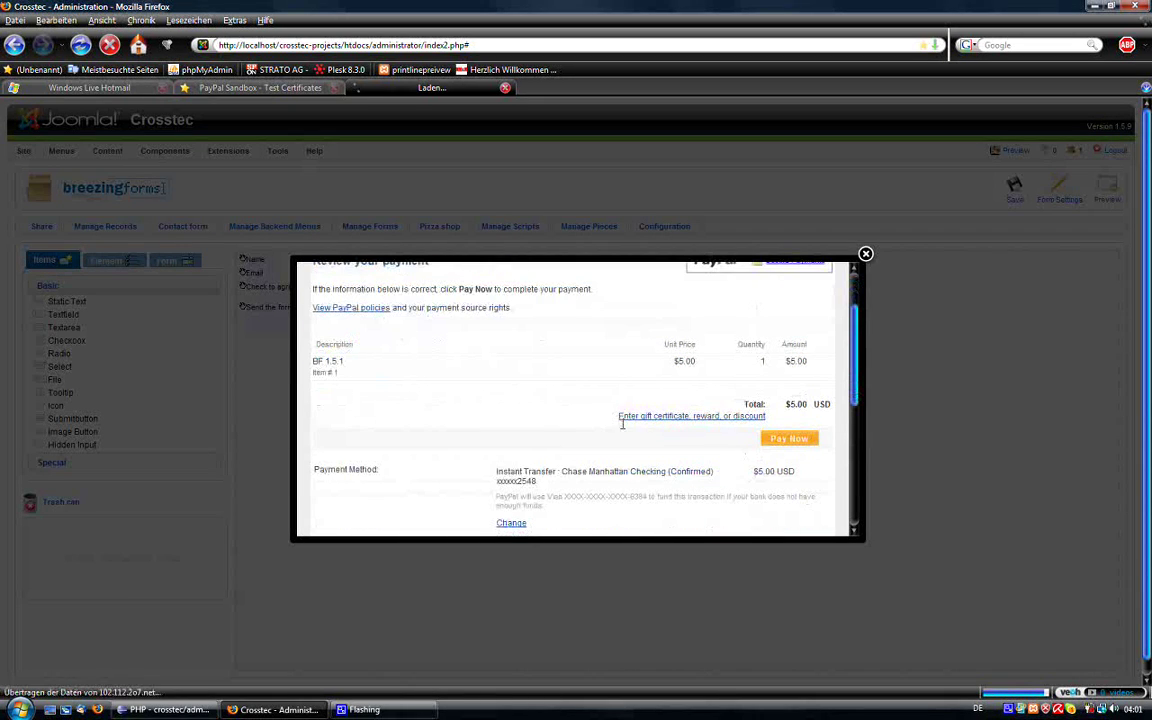
{"action": "left_click", "coordinate": [790, 438]}
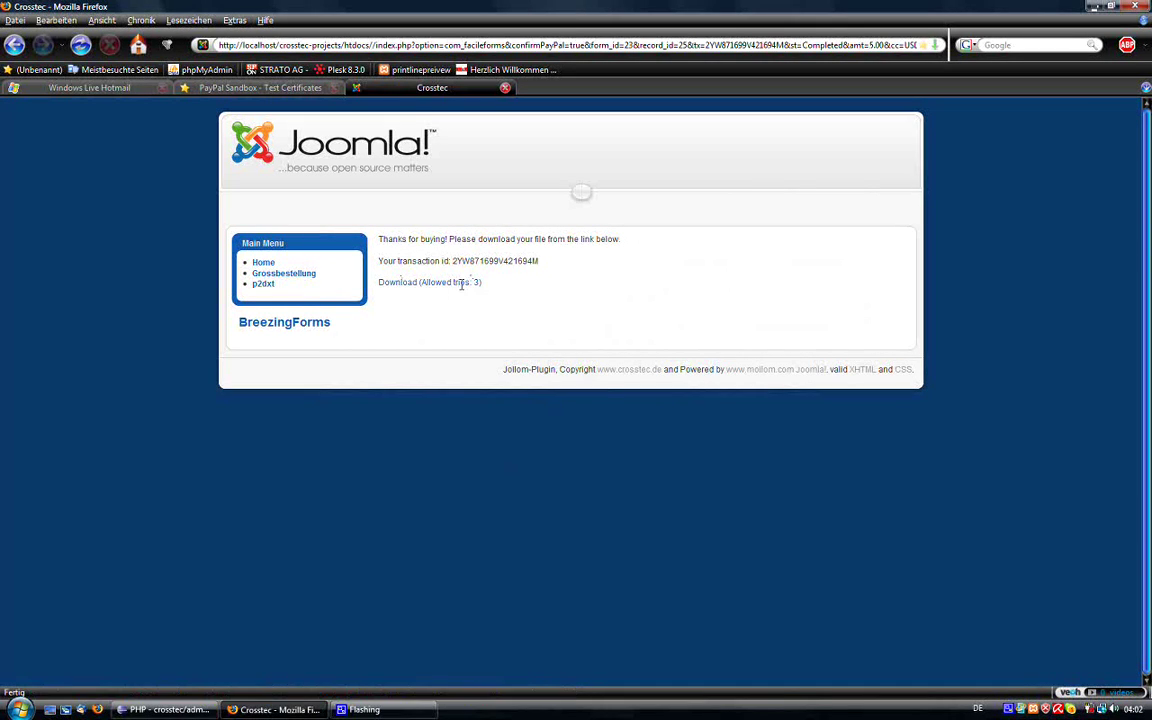
Step: Download breezingforms_151_UNZIP_FIRST.zip three times, then request it a fourth time beyond the limit
{"action": "left_click", "coordinate": [463, 283]}
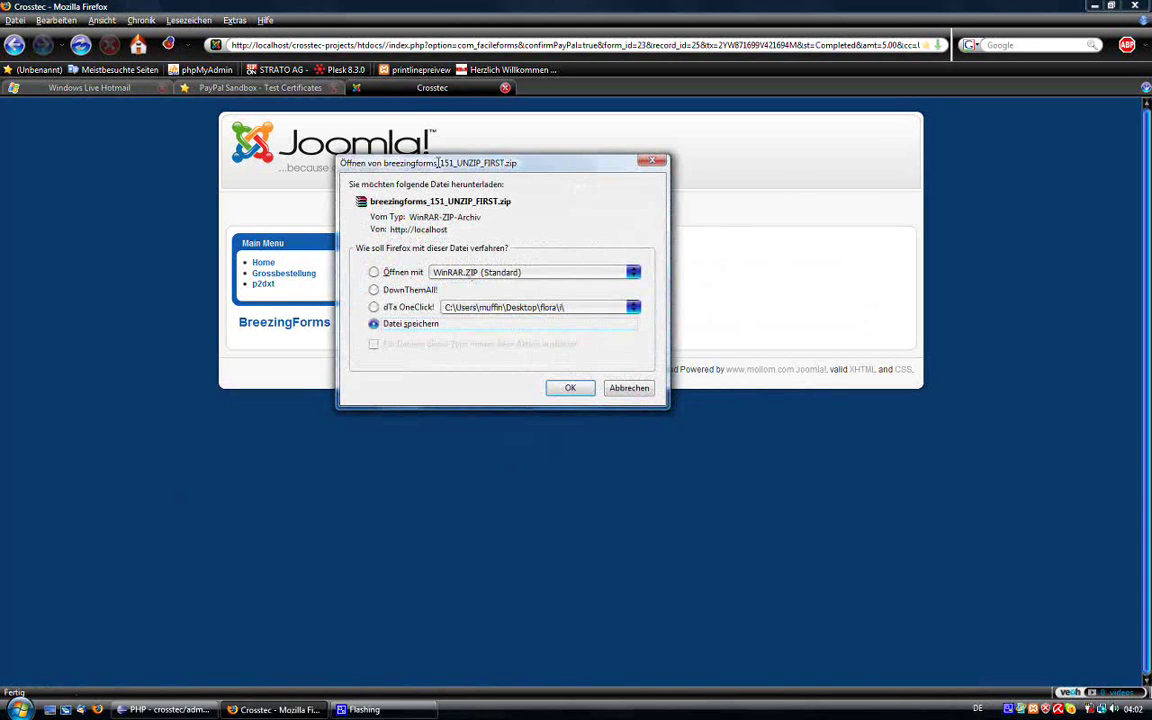
{"action": "left_click_drag", "start_coordinate": [438, 163], "coordinate": [330, 276]}
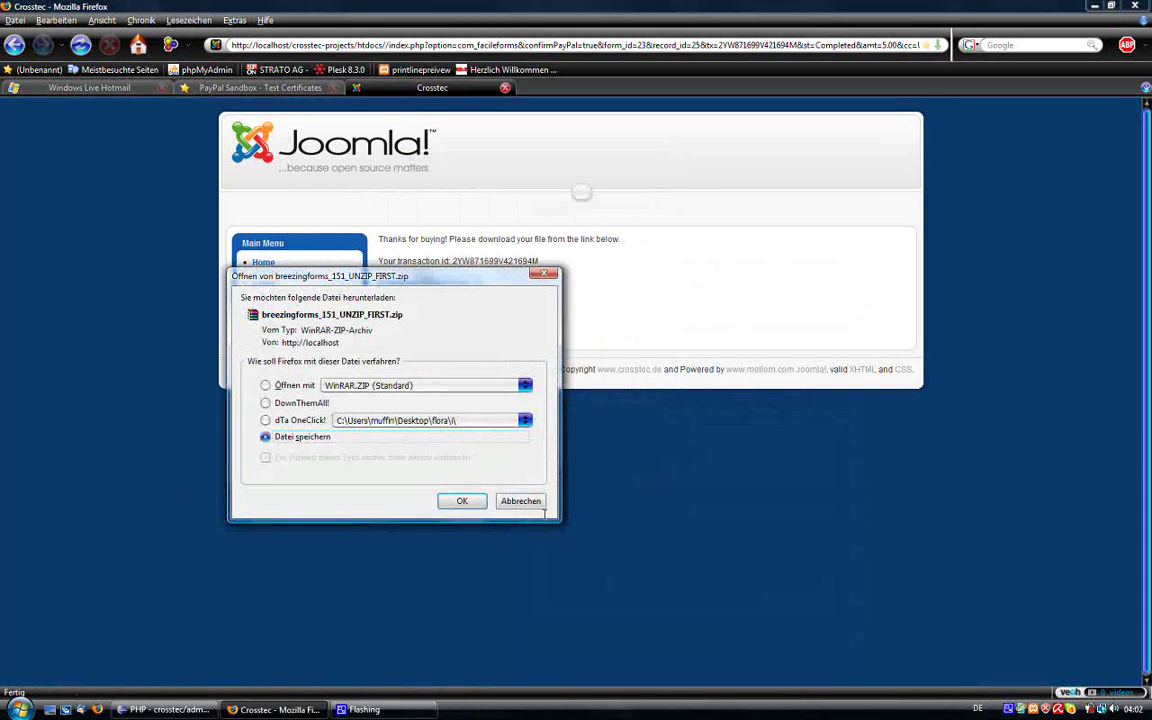
{"action": "left_click", "coordinate": [462, 501]}
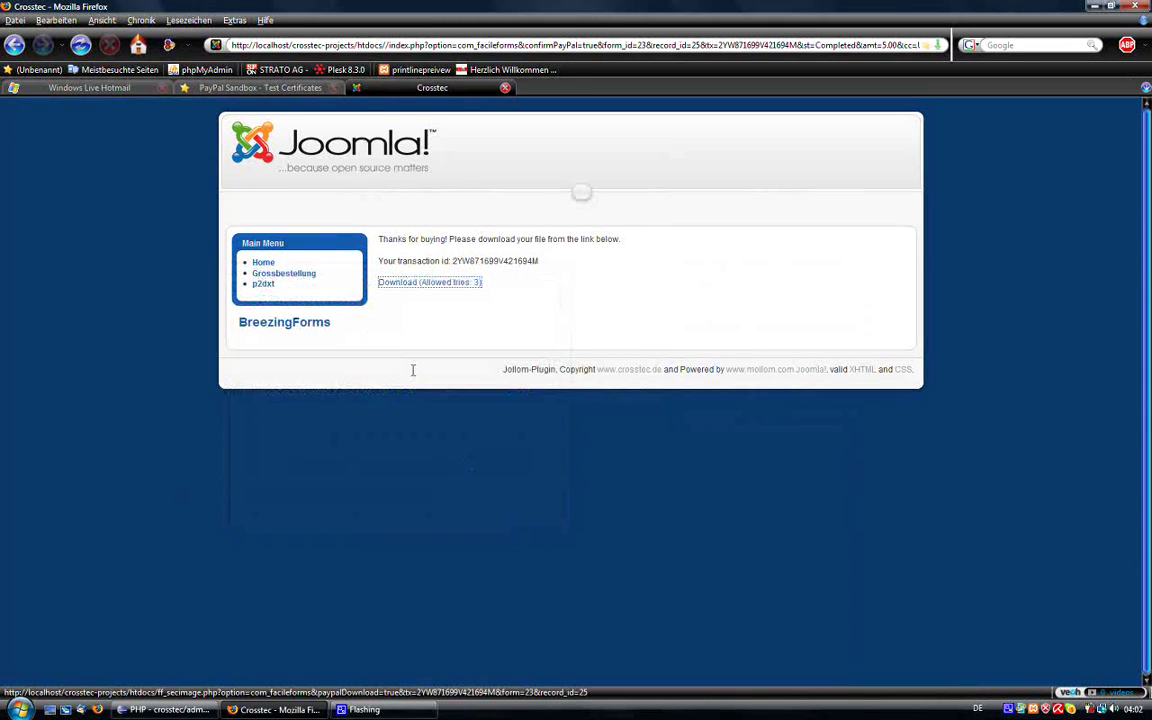
{"action": "left_click", "coordinate": [428, 283]}
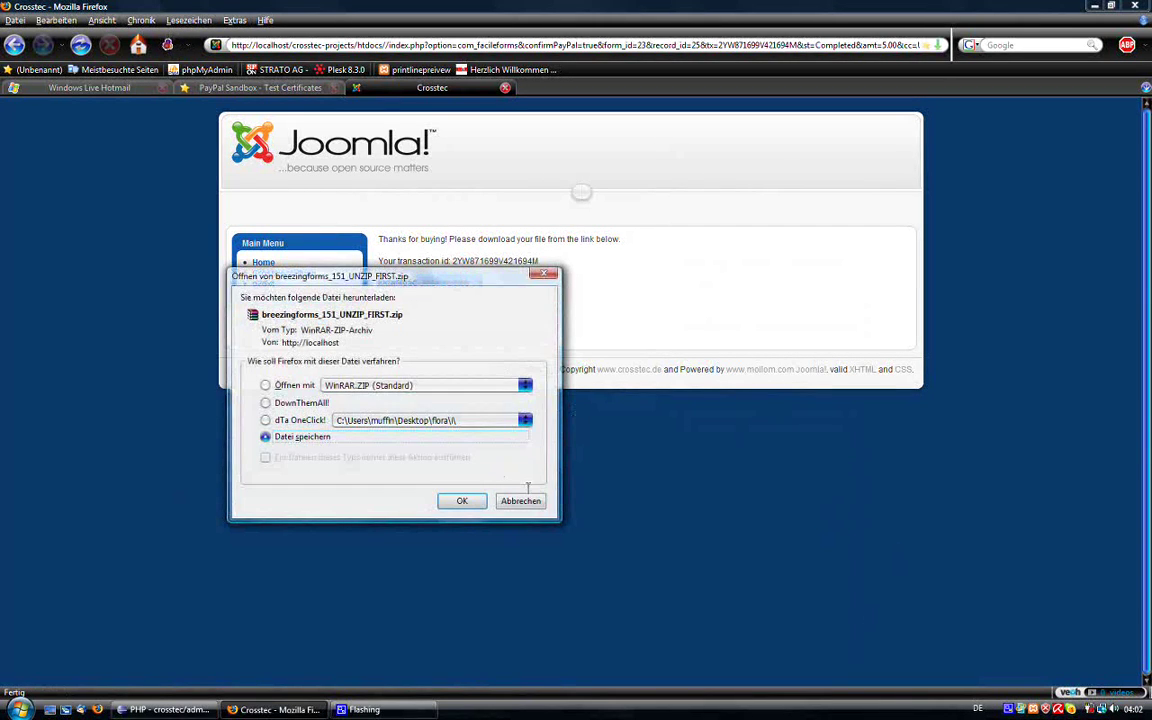
{"action": "left_click", "coordinate": [462, 500]}
{"action": "left_click", "coordinate": [470, 283]}
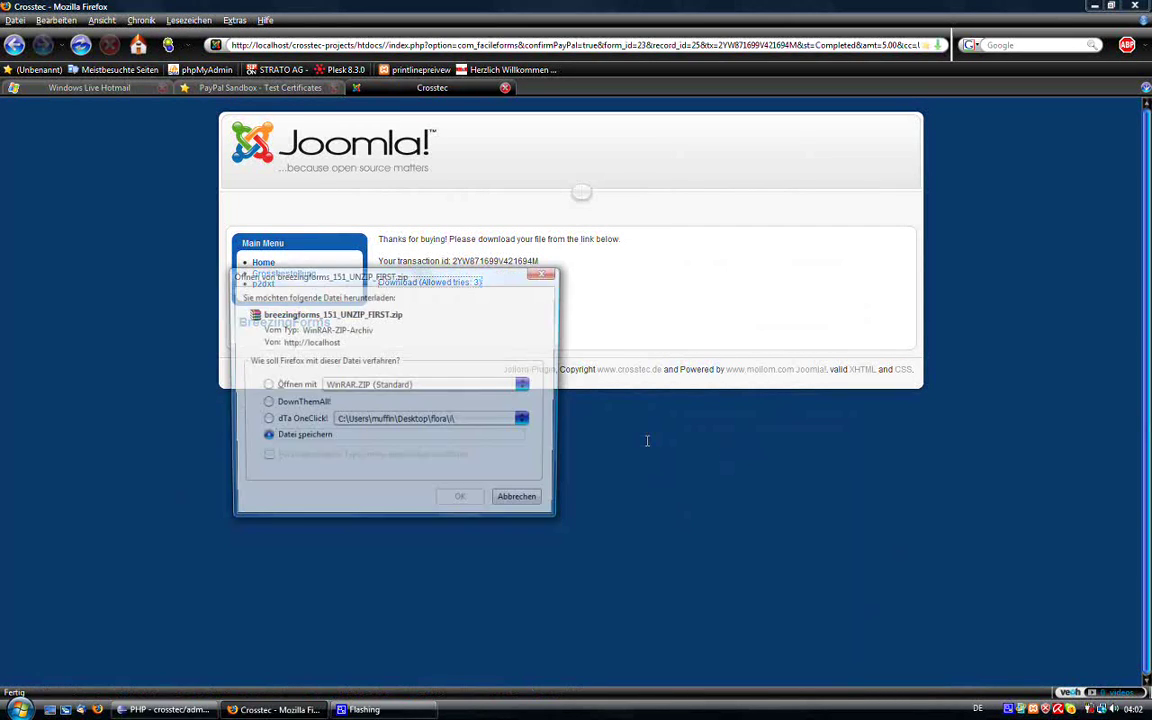
{"action": "left_click", "coordinate": [460, 498]}
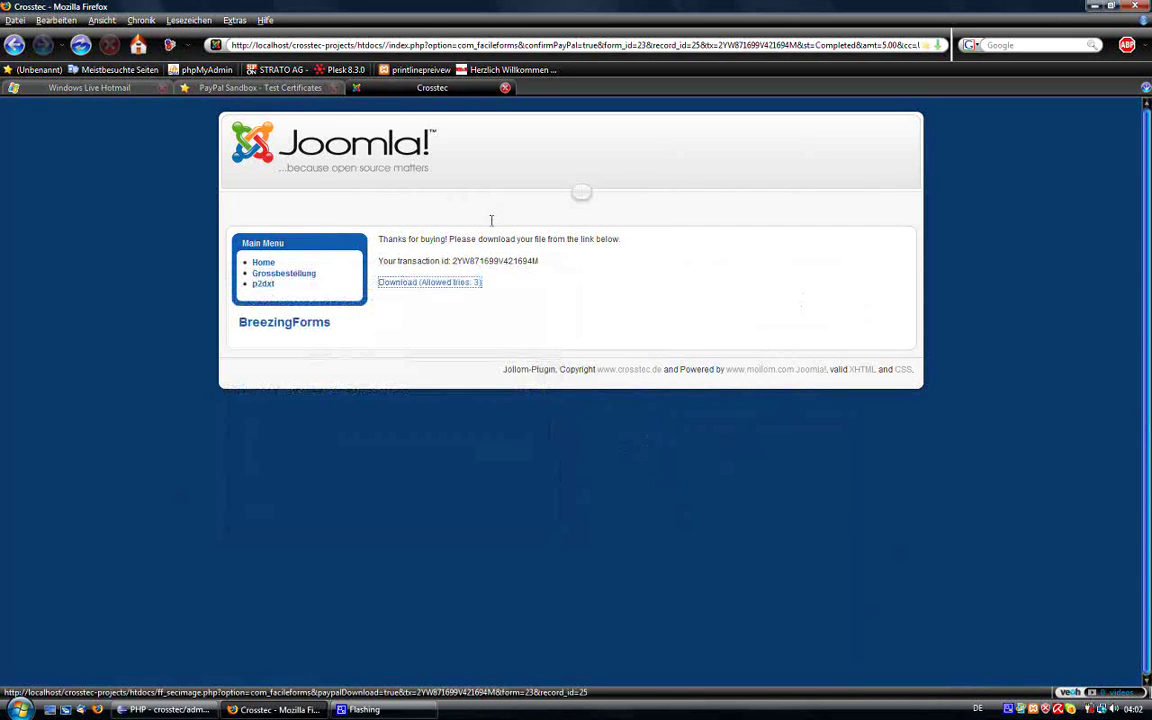
{"action": "left_click", "coordinate": [430, 282]}
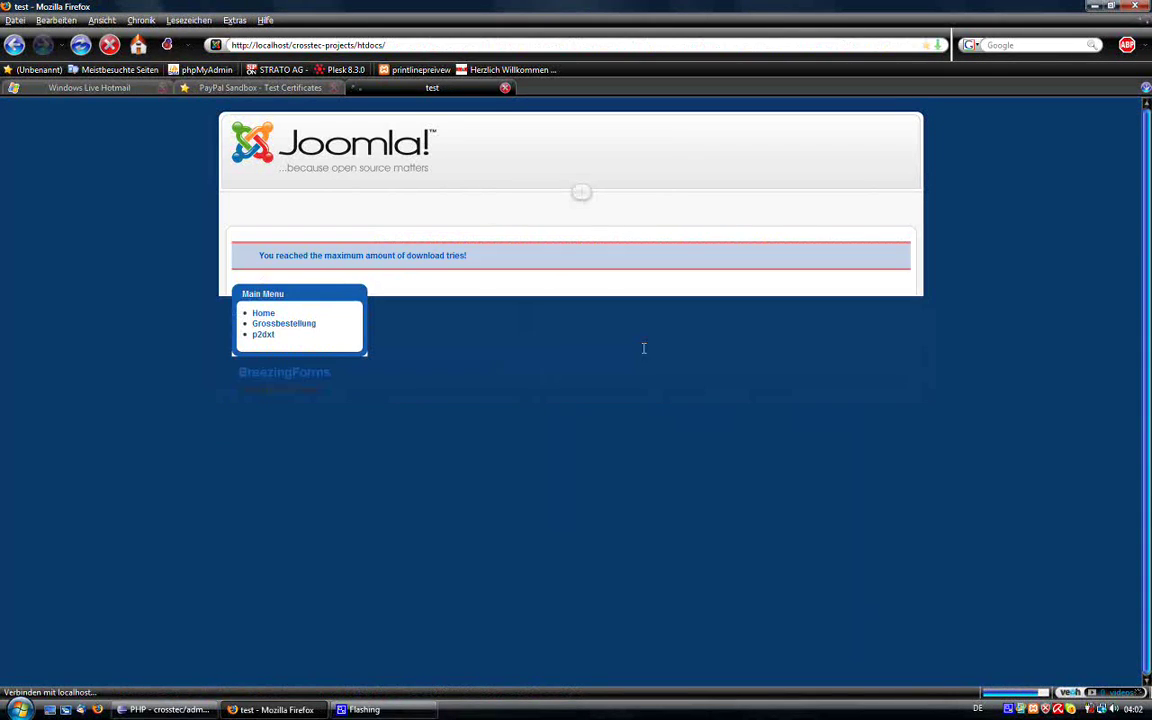
{"action": "left_click_drag", "start_coordinate": [276, 256], "coordinate": [466, 258]}
{"action": "double_click", "coordinate": [447, 258]}
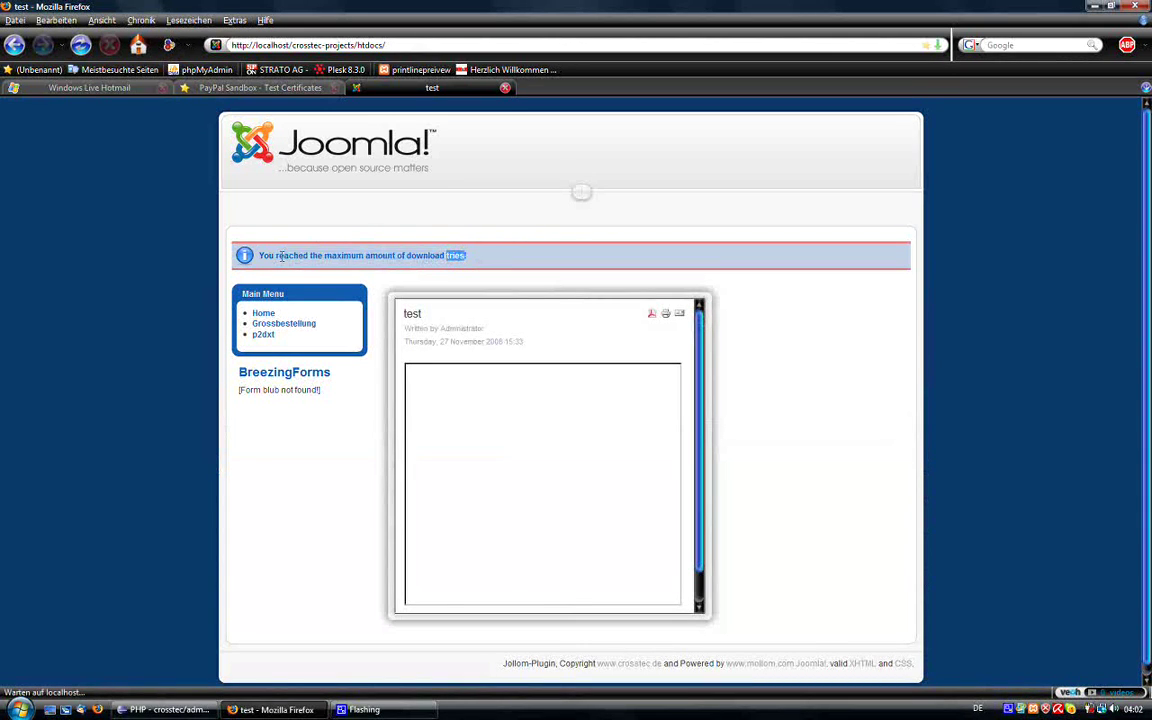
{"action": "triple_click", "coordinate": [456, 258]}
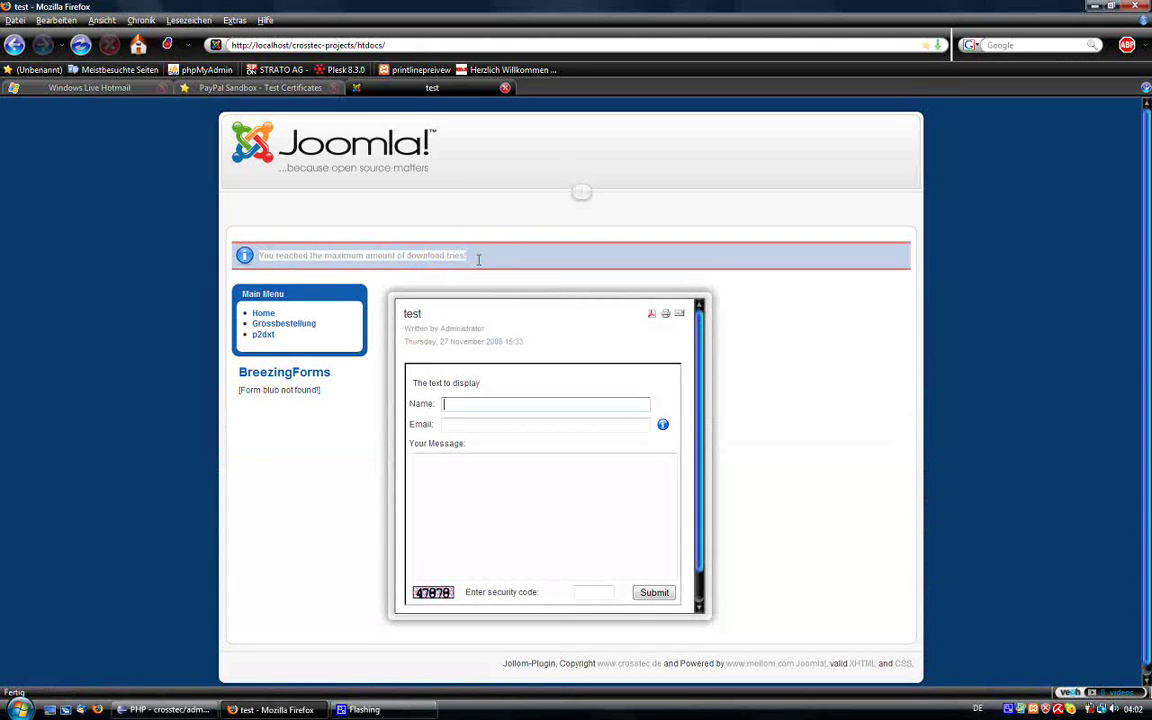
{"action": "left_click", "coordinate": [289, 255]}
{"action": "double_click", "coordinate": [289, 255]}
{"action": "double_click", "coordinate": [267, 255]}
{"action": "double_click", "coordinate": [292, 255]}
{"action": "left_click", "coordinate": [325, 255]}
{"action": "double_click", "coordinate": [344, 255]}
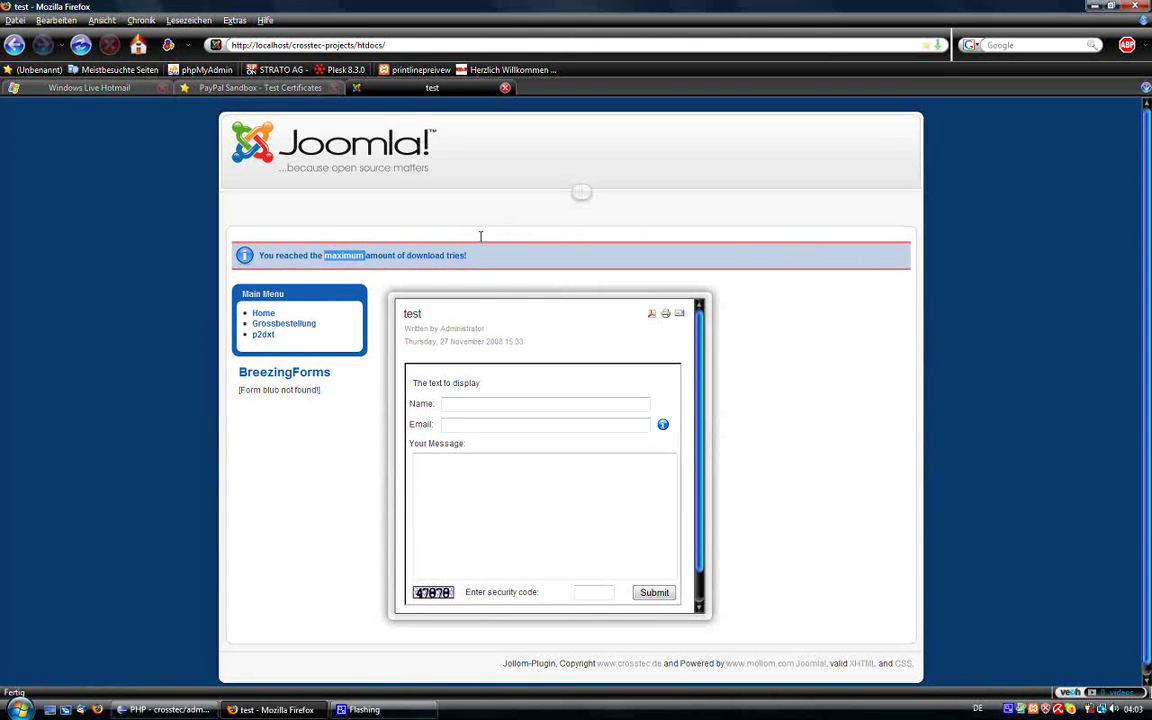
{"action": "double_click", "coordinate": [424, 255]}
{"action": "double_click", "coordinate": [344, 255]}
{"action": "left_click", "coordinate": [370, 255]}
Step: Open the Crosstec 'Form record received' mail for record ID 25 and highlight its form and submitter lines
{"action": "left_click", "coordinate": [235, 87]}
{"action": "left_click", "coordinate": [90, 87]}
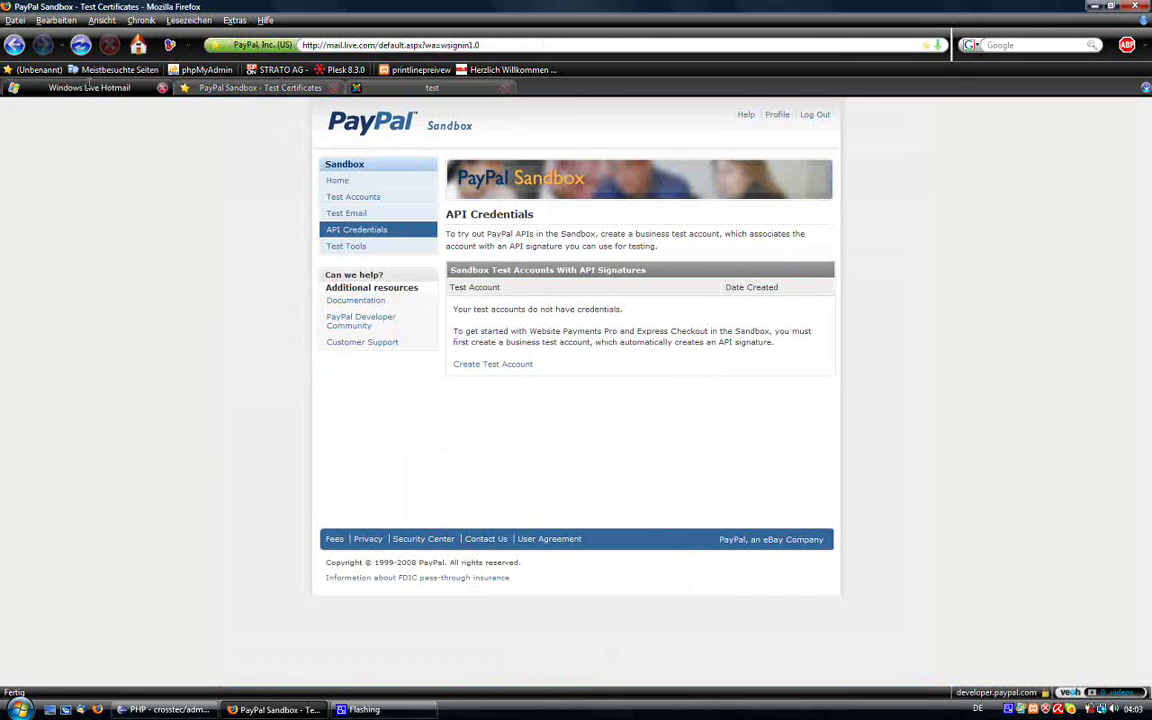
{"action": "left_click", "coordinate": [44, 182]}
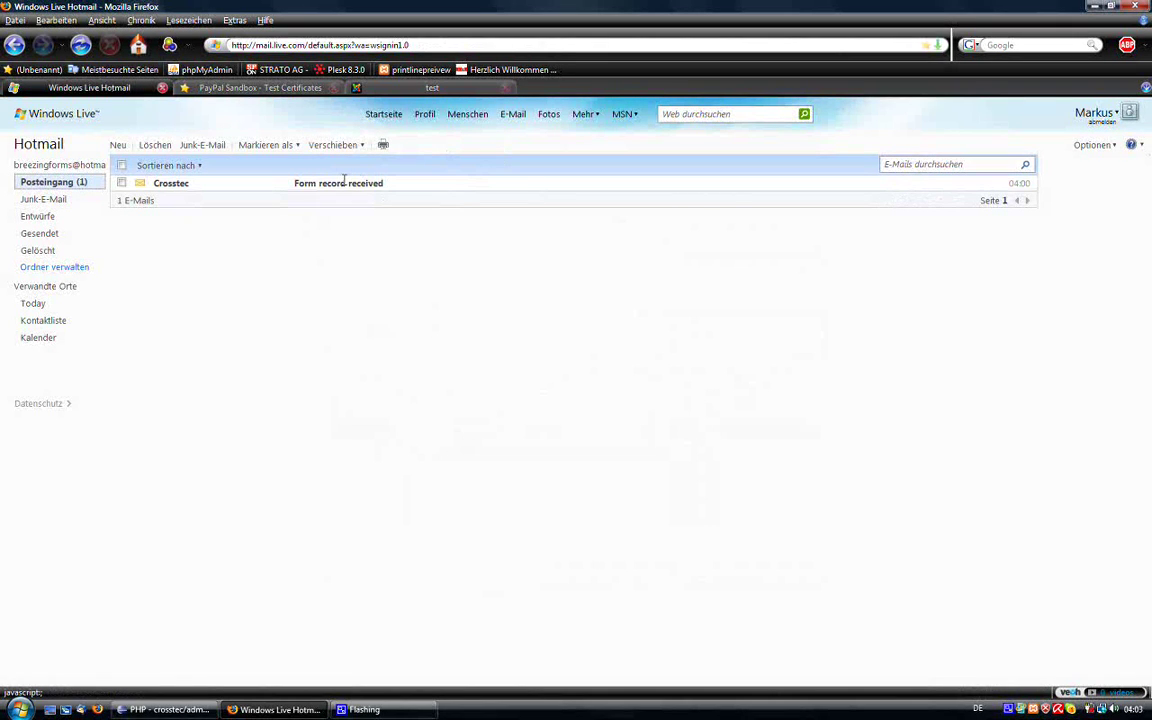
{"action": "left_click", "coordinate": [344, 183]}
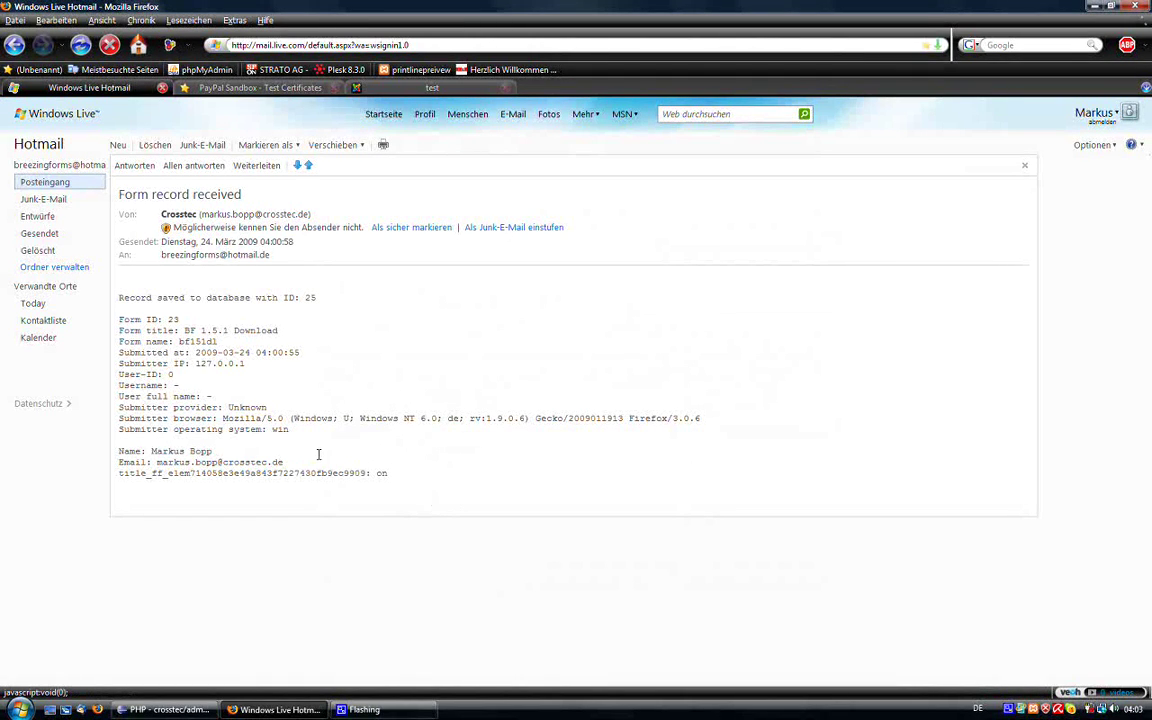
{"action": "left_click_drag", "start_coordinate": [285, 463], "coordinate": [125, 440]}
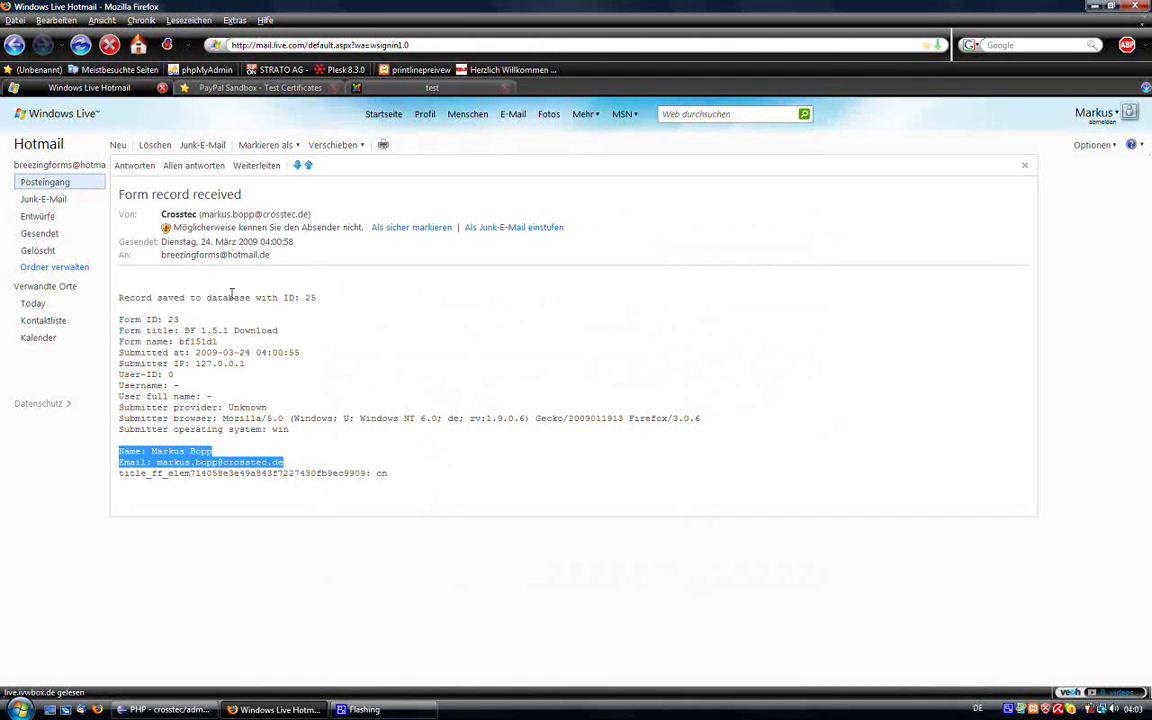
{"action": "left_click_drag", "start_coordinate": [174, 330], "coordinate": [278, 331]}
Step: Load the Joomla administration page at localhost in the site tab
{"action": "left_click", "coordinate": [300, 88]}
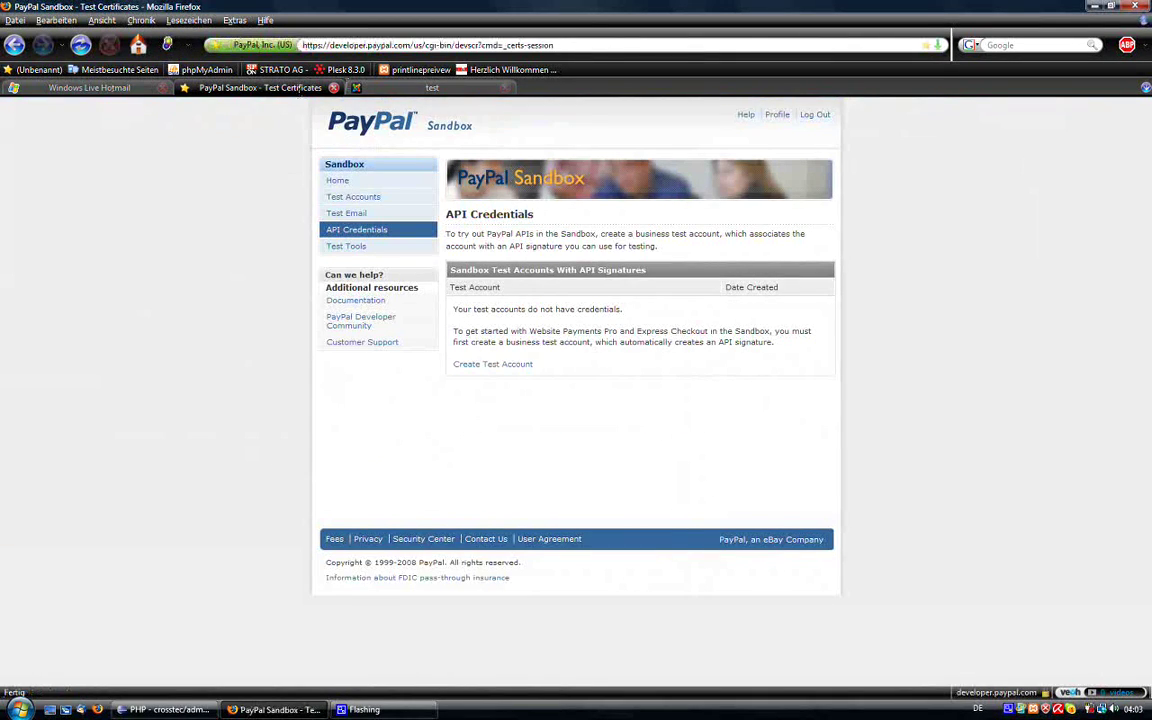
{"action": "key", "text": "ctrl+Tab"}
{"action": "left_click", "coordinate": [336, 44]}
{"action": "type", "text": "ad"}
{"action": "key", "text": "BackSpace"}
{"action": "key", "text": "BackSpace"}
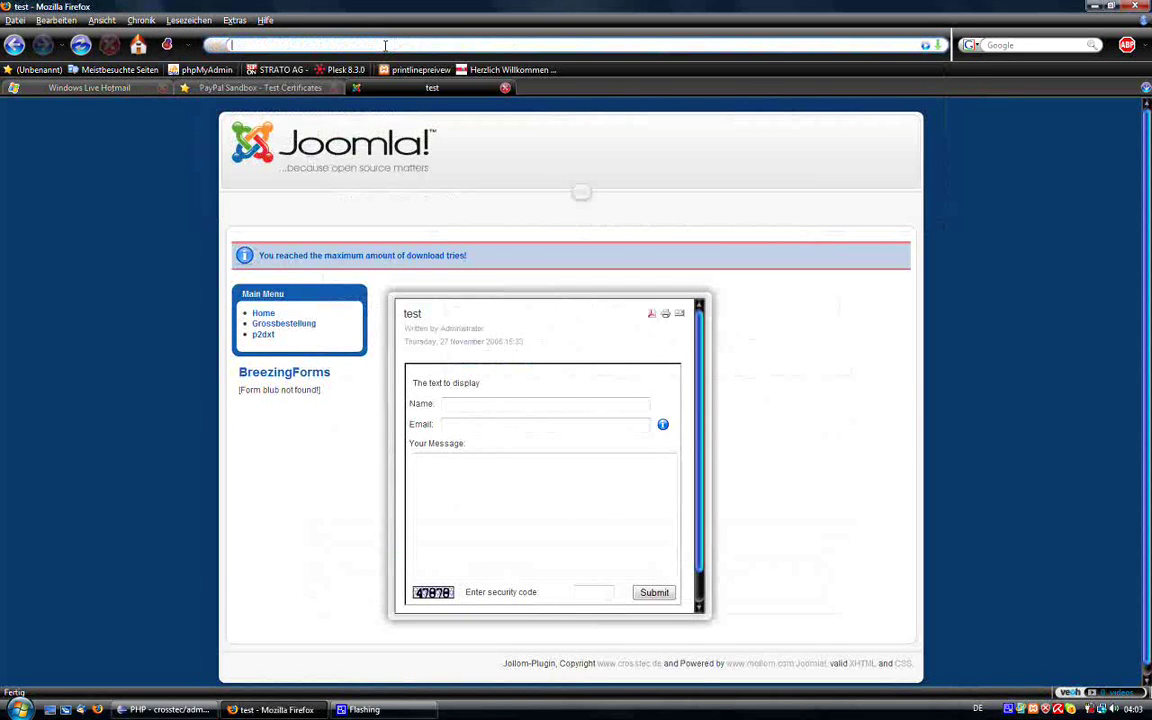
{"action": "type", "text": "localhost"}
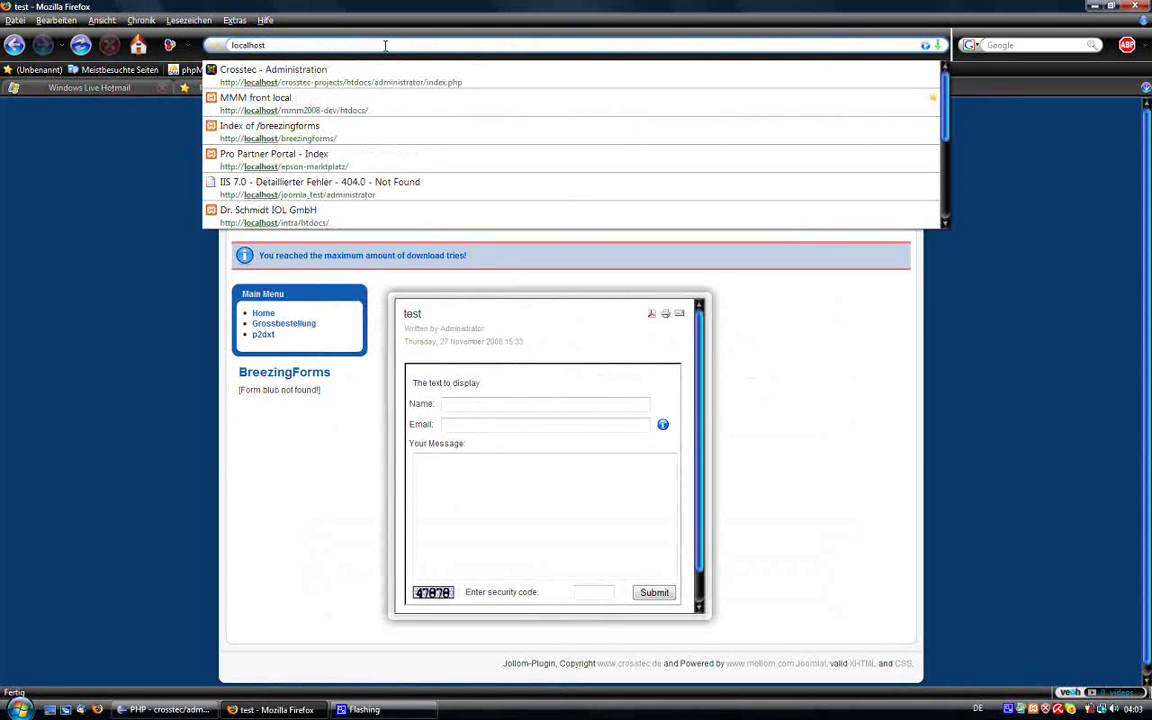
{"action": "key", "text": "Down"}
{"action": "key", "text": "Return"}
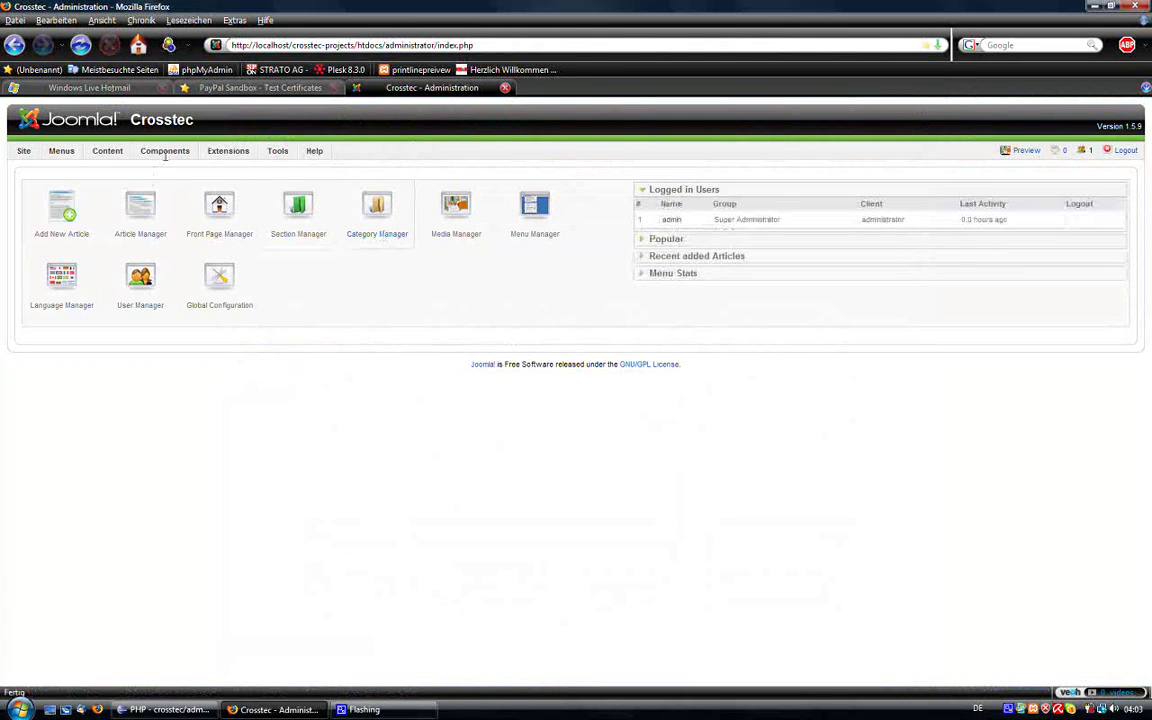
Step: Open BreezingForms Manage Records and highlight record 25's PayPal transaction ID
{"action": "mouse_move", "coordinate": [155, 150]}
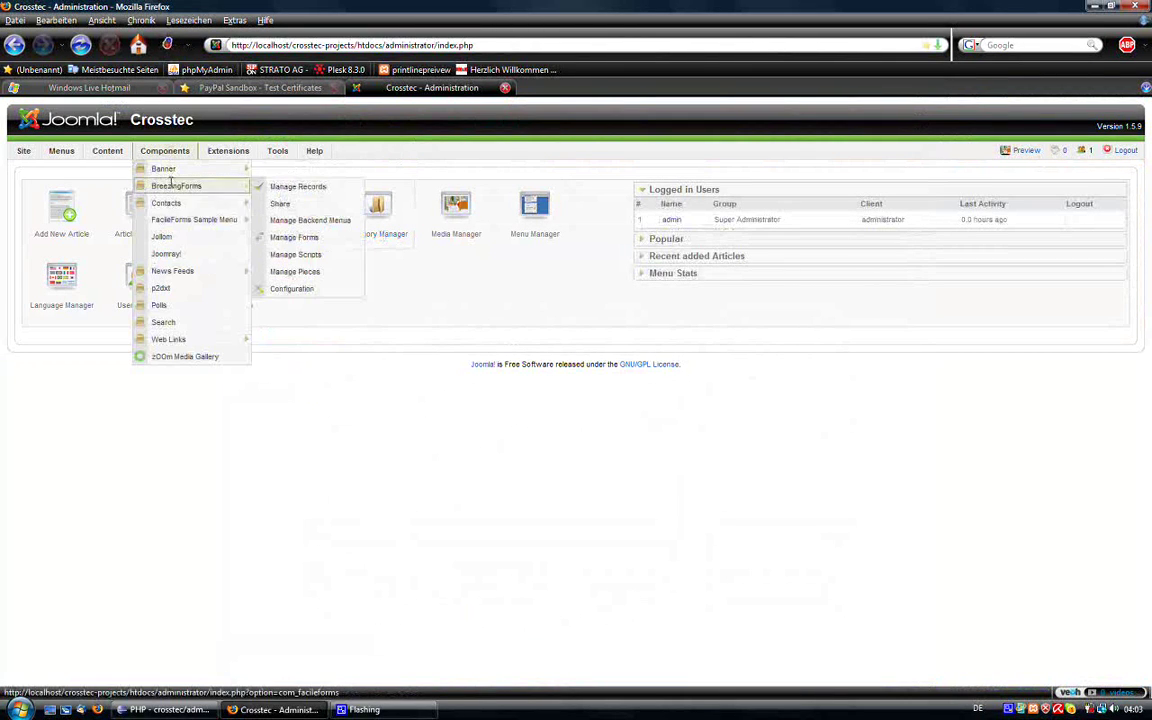
{"action": "left_click", "coordinate": [171, 184]}
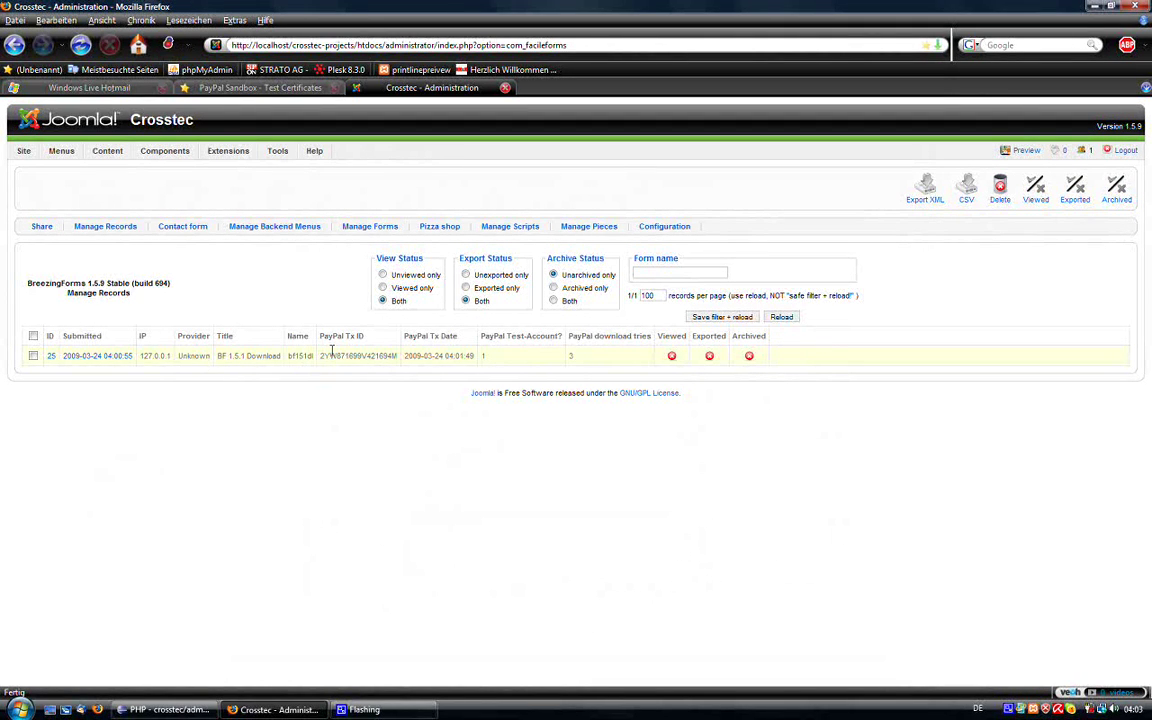
{"action": "double_click", "coordinate": [335, 352]}
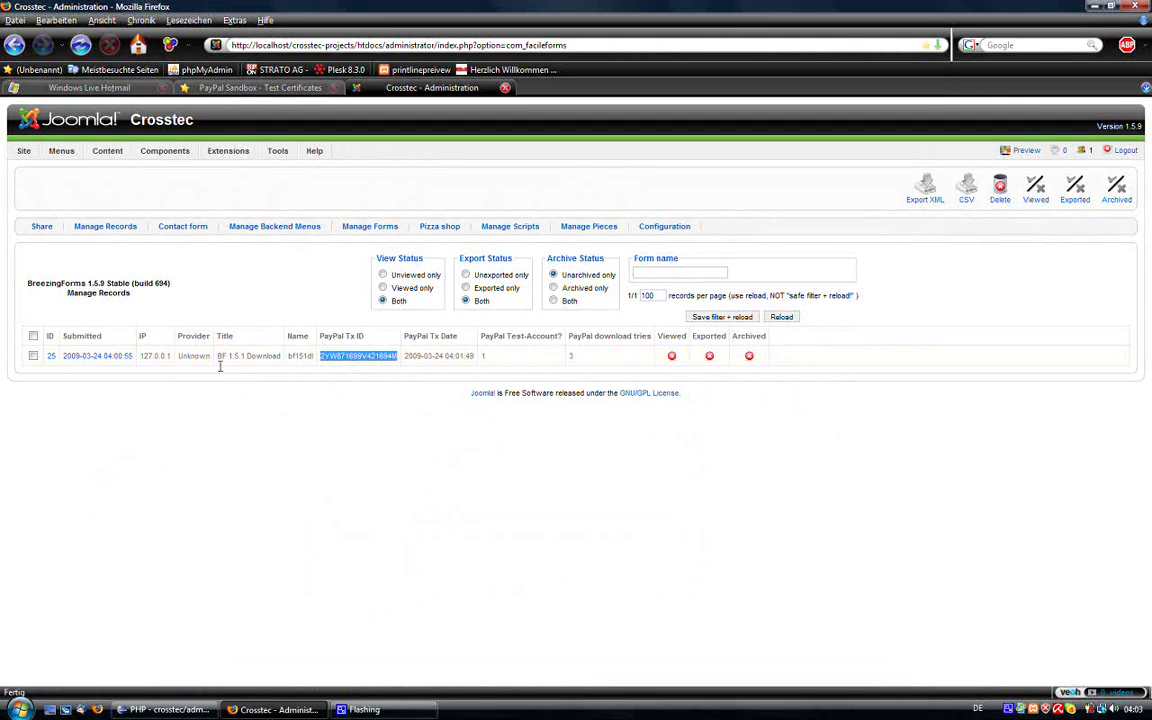
{"action": "left_click", "coordinate": [654, 274]}
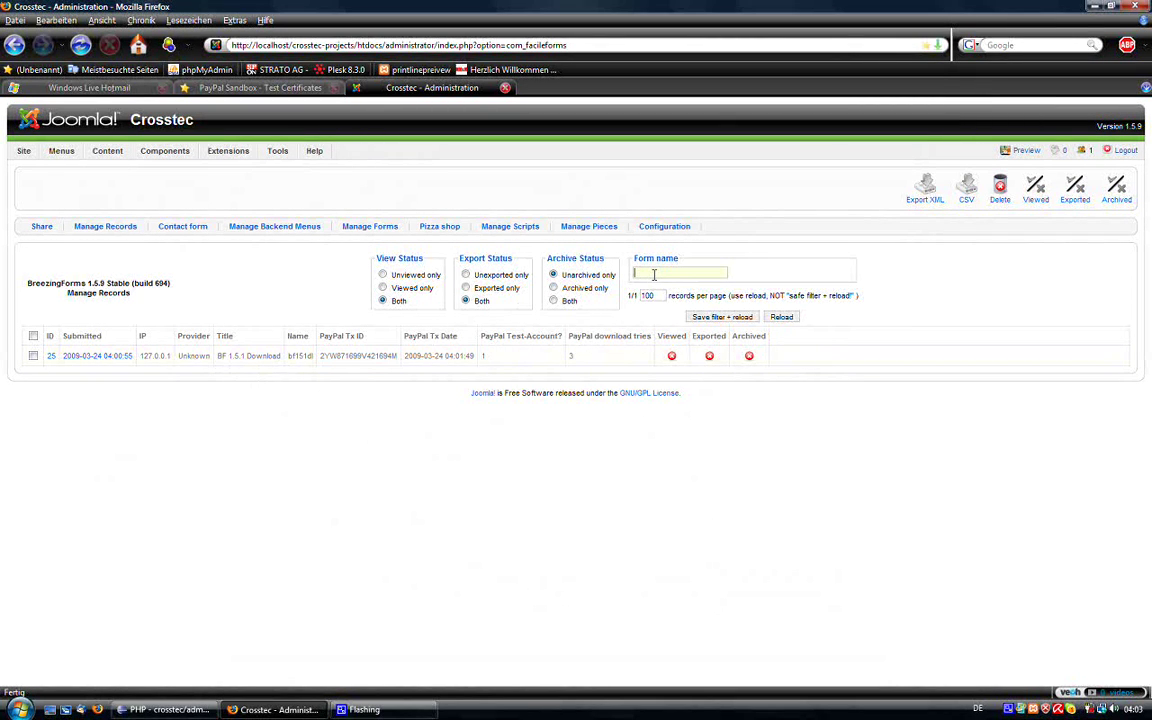
Step: Filter the records by form name bf151dl and save the filter
{"action": "double_click", "coordinate": [299, 355]}
{"action": "key", "text": "ctrl+c"}
{"action": "left_click", "coordinate": [642, 274]}
{"action": "key", "text": "ctrl+v"}
{"action": "left_click", "coordinate": [693, 317]}
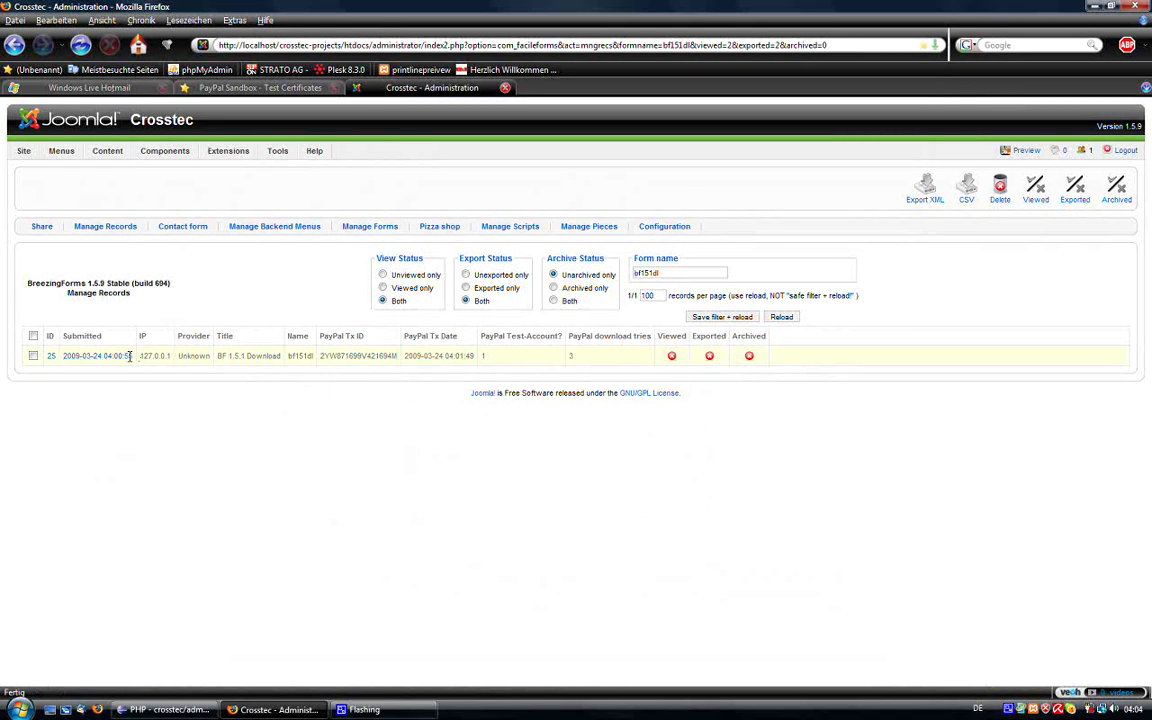
{"action": "double_click", "coordinate": [352, 357]}
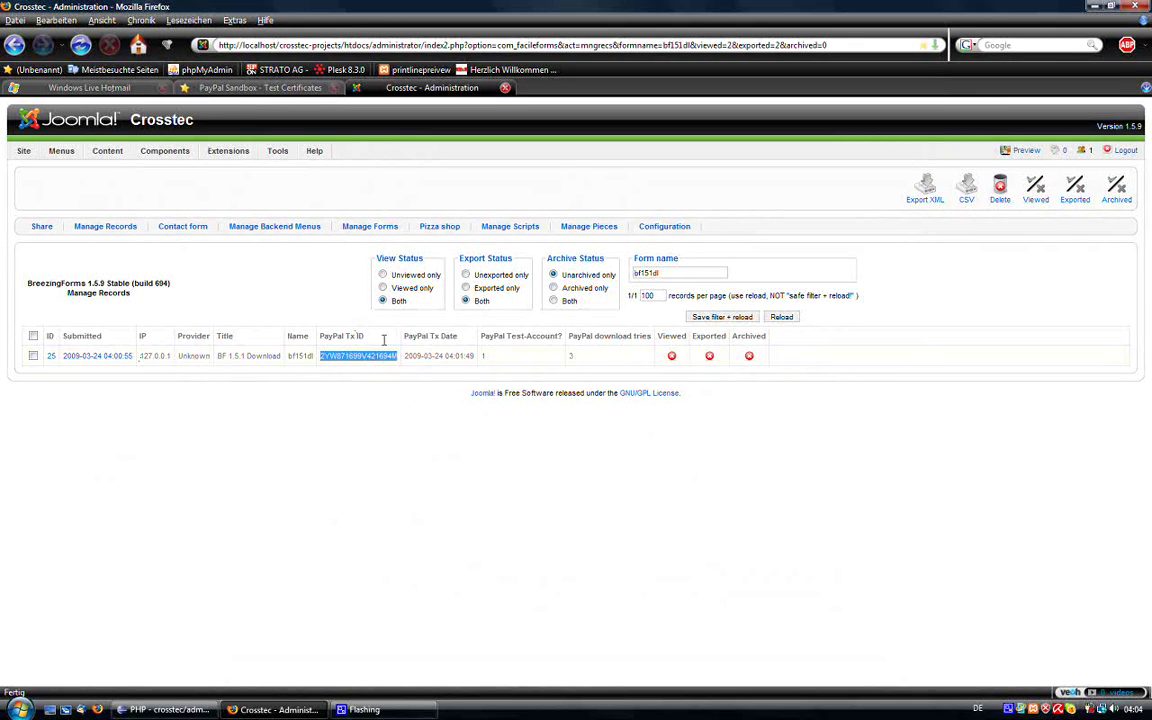
{"action": "triple_click", "coordinate": [416, 357]}
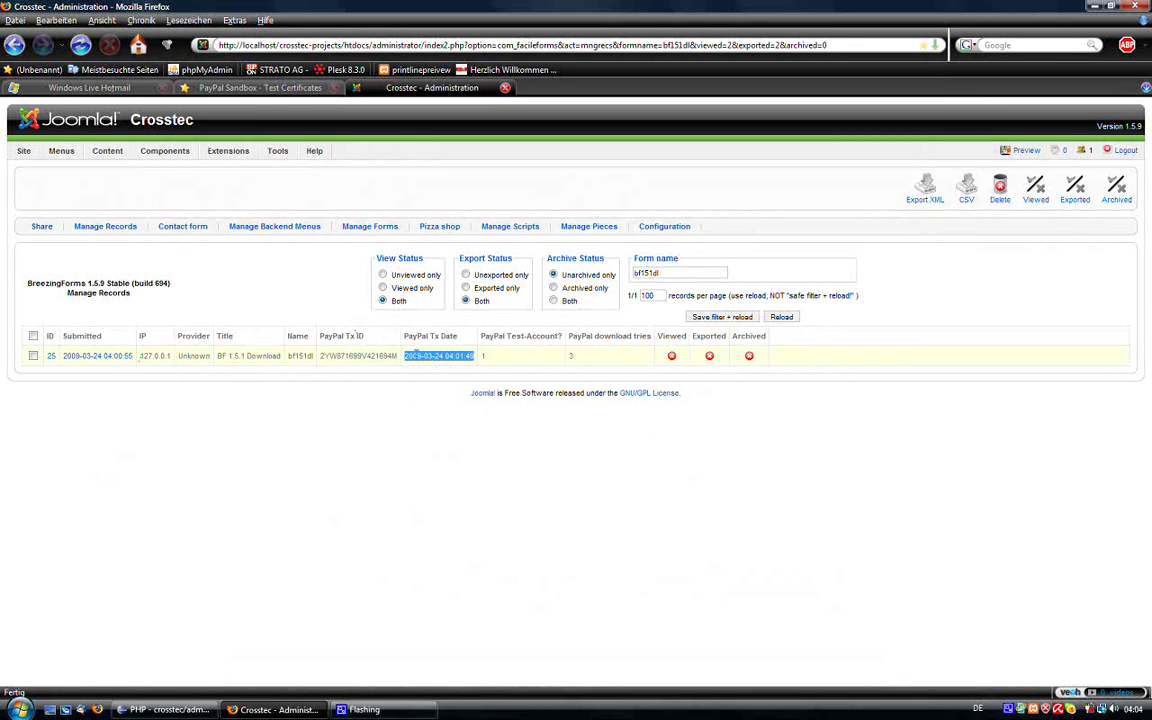
{"action": "left_click", "coordinate": [481, 356]}
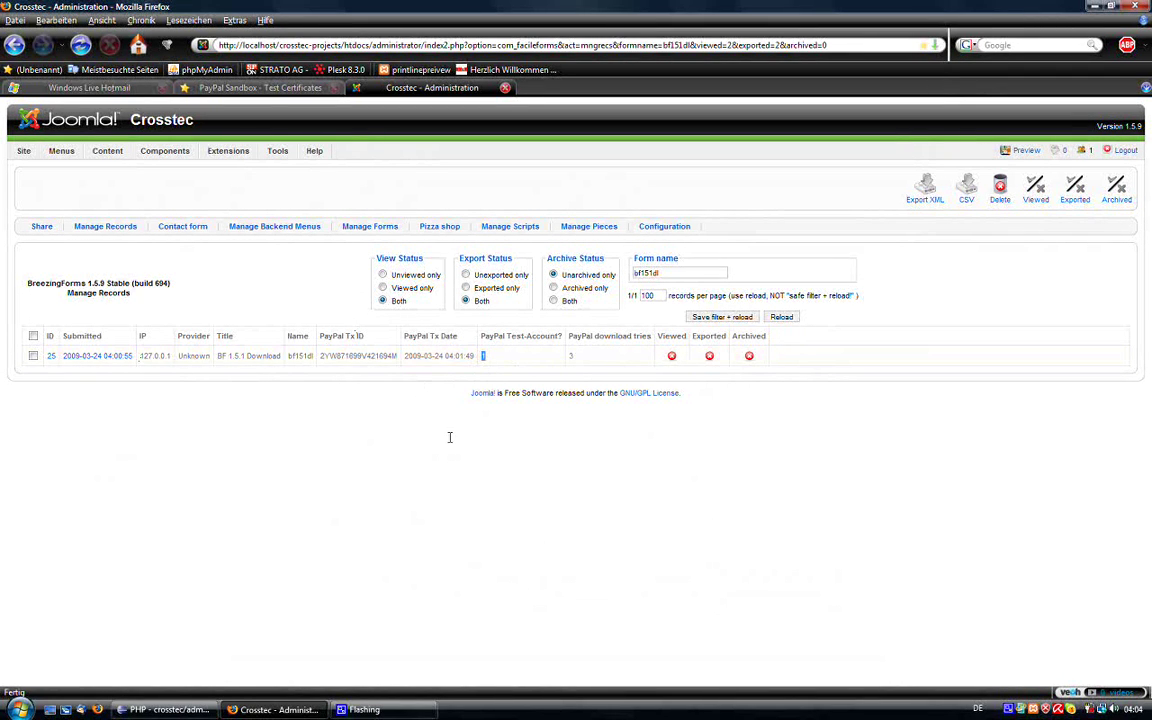
{"action": "double_click", "coordinate": [571, 356]}
{"action": "double_click", "coordinate": [571, 357]}
{"action": "double_click", "coordinate": [578, 355]}
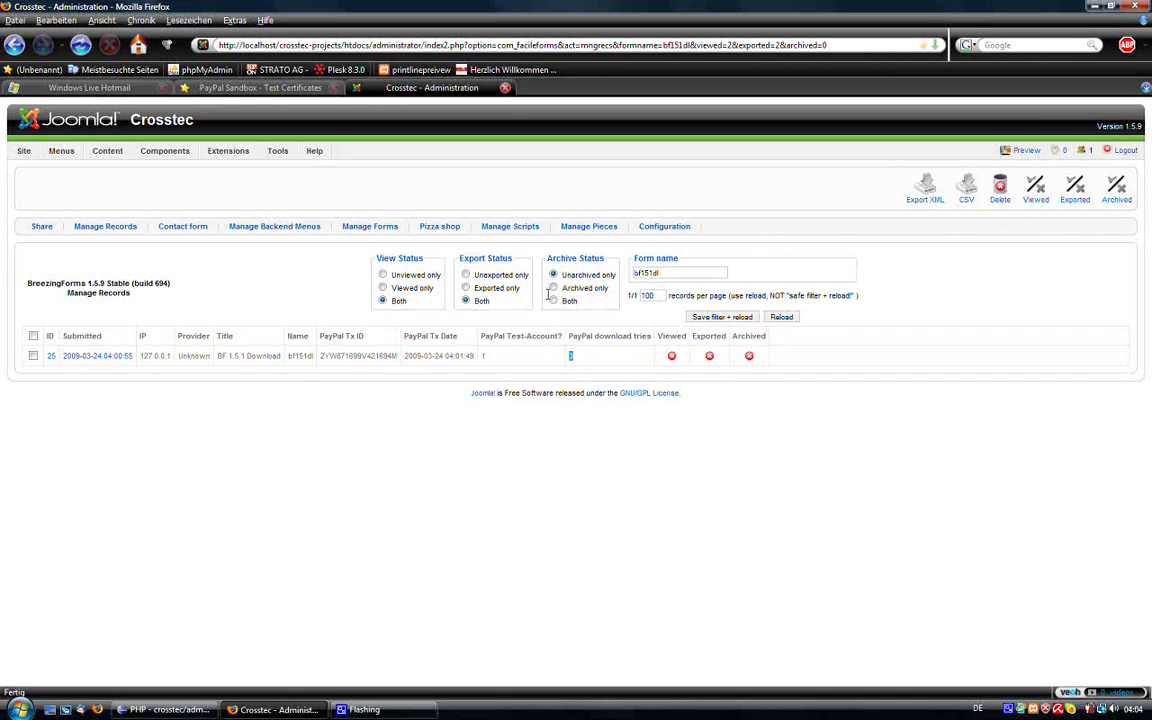